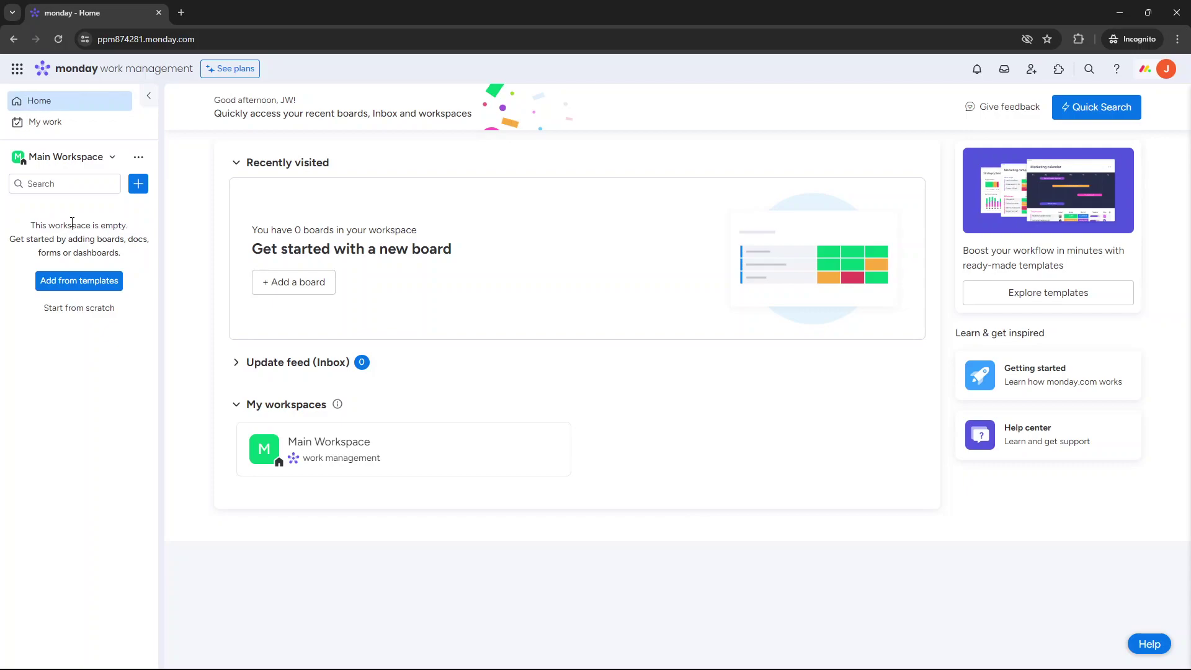
- Open the options menu for Main Workspace in the left sidebar
click(139, 158)
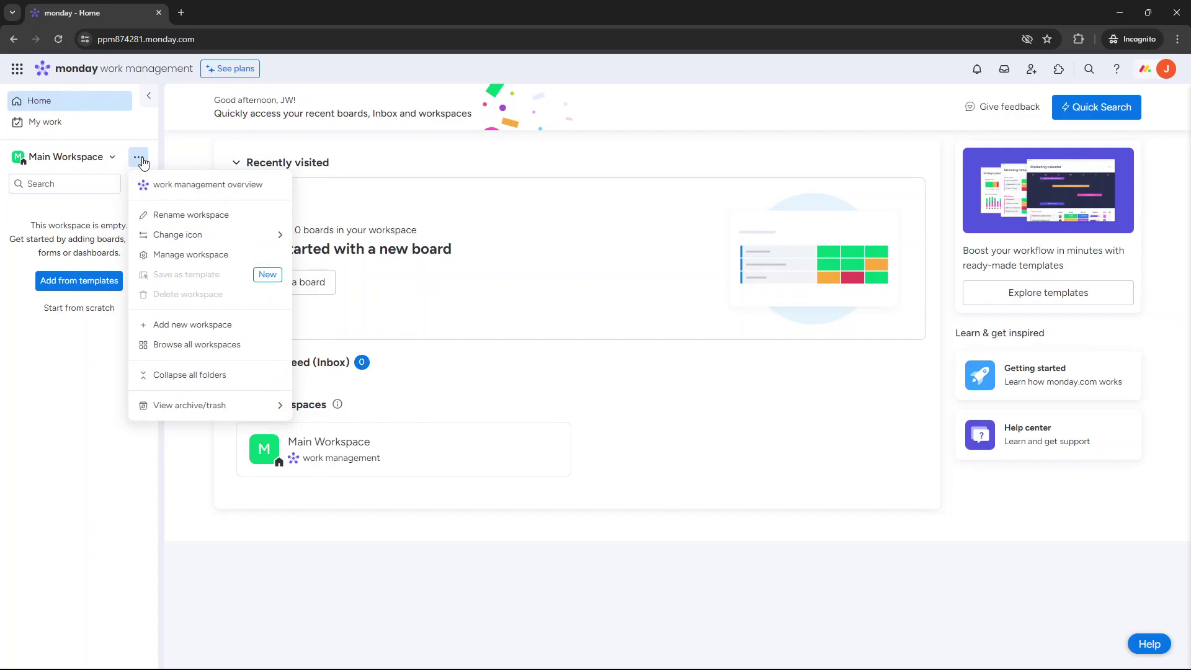
- Start a new workspace and enter the name 'My Activities'
click(220, 325)
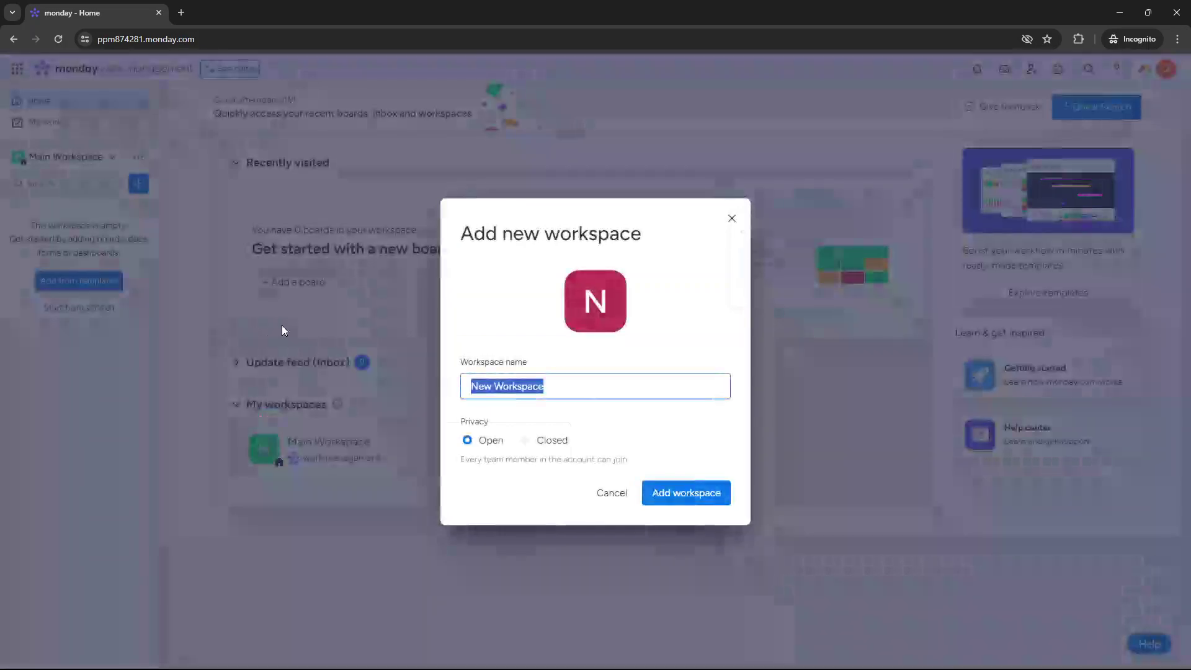
text(My A)
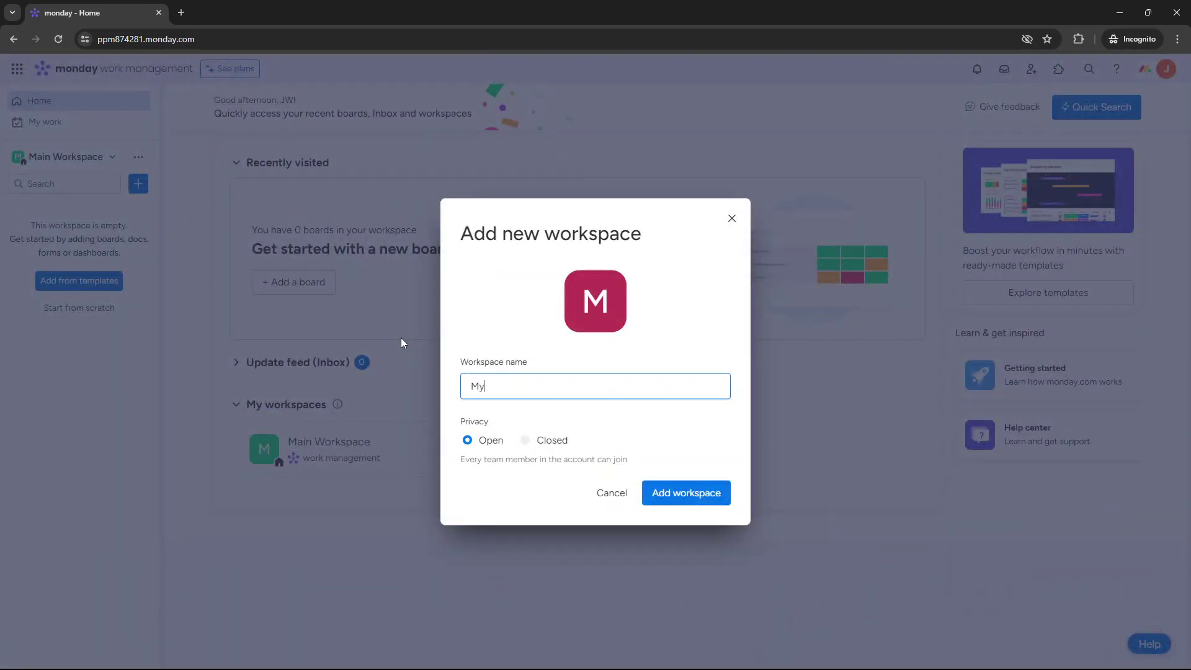
text(ctivities)
- Create the My Activities workspace and check it in the workspace list
click(662, 493)
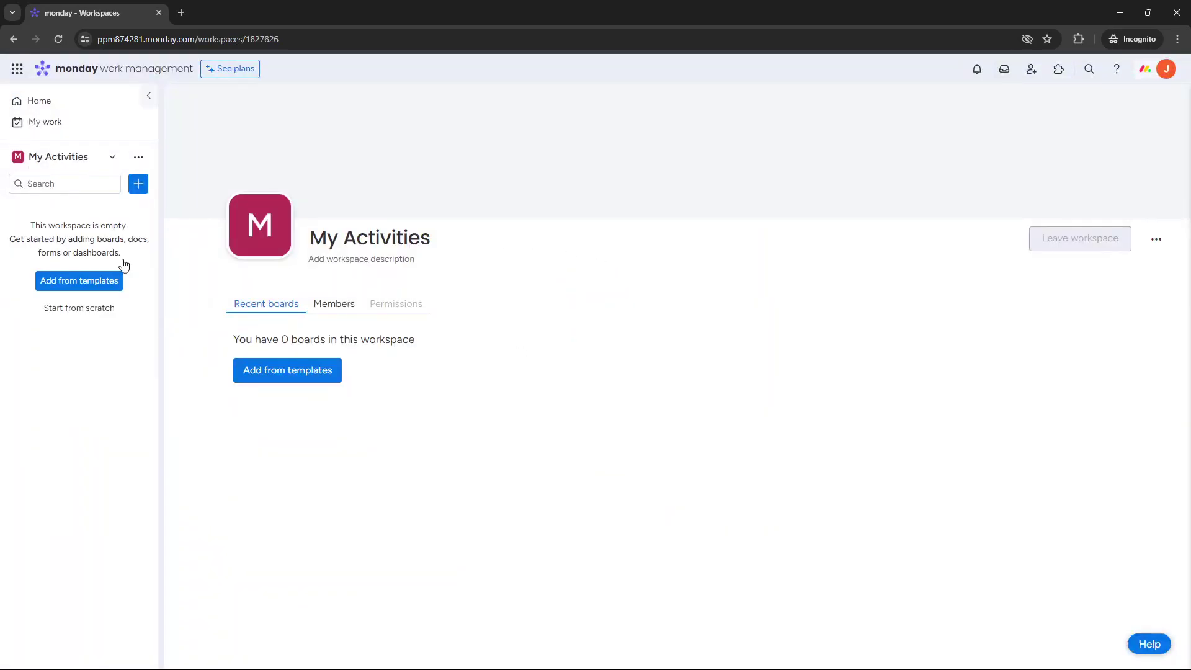
click(112, 157)
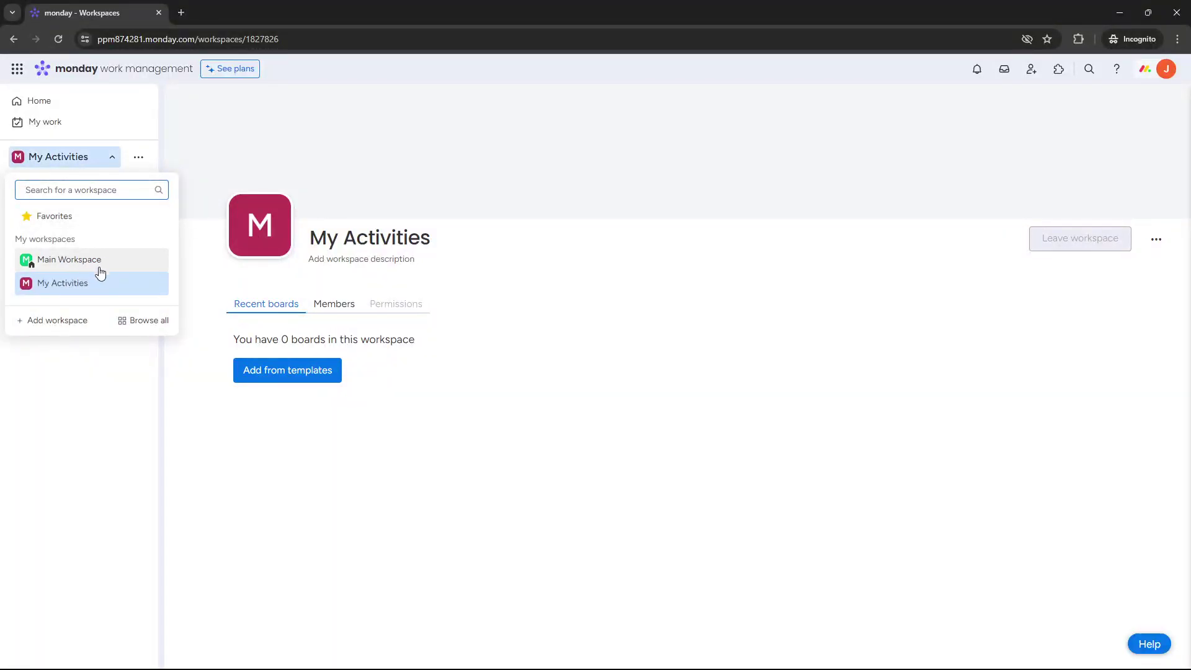
click(117, 397)
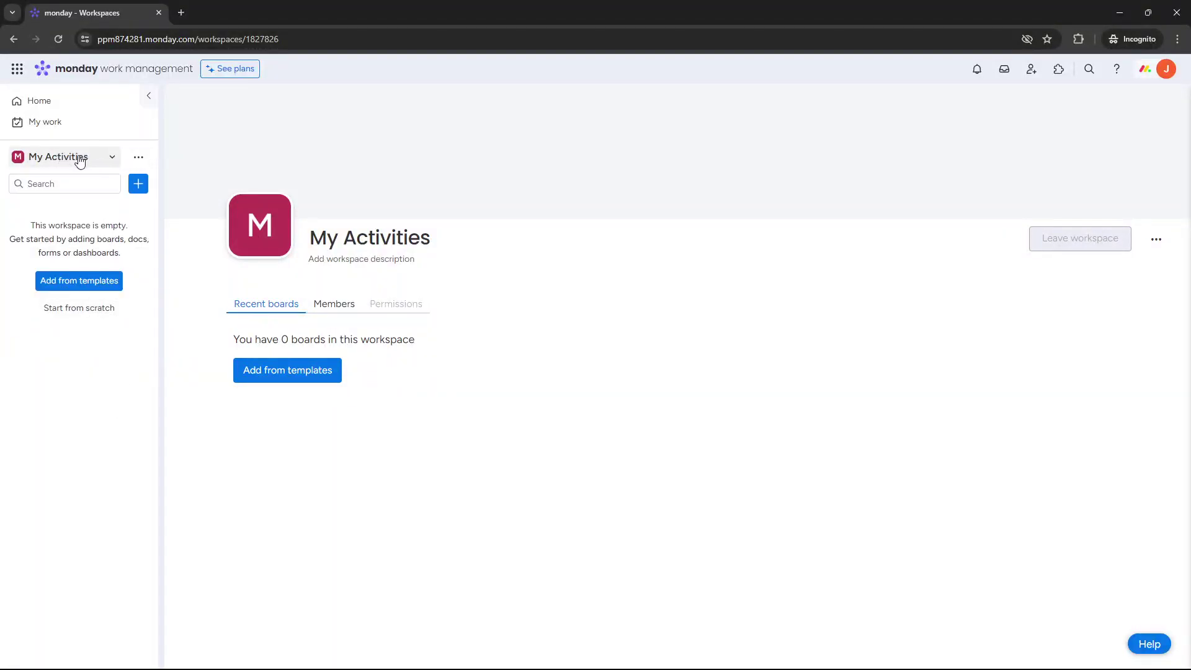
- Bring up the add-to-workspace menu for My Activities
click(139, 158)
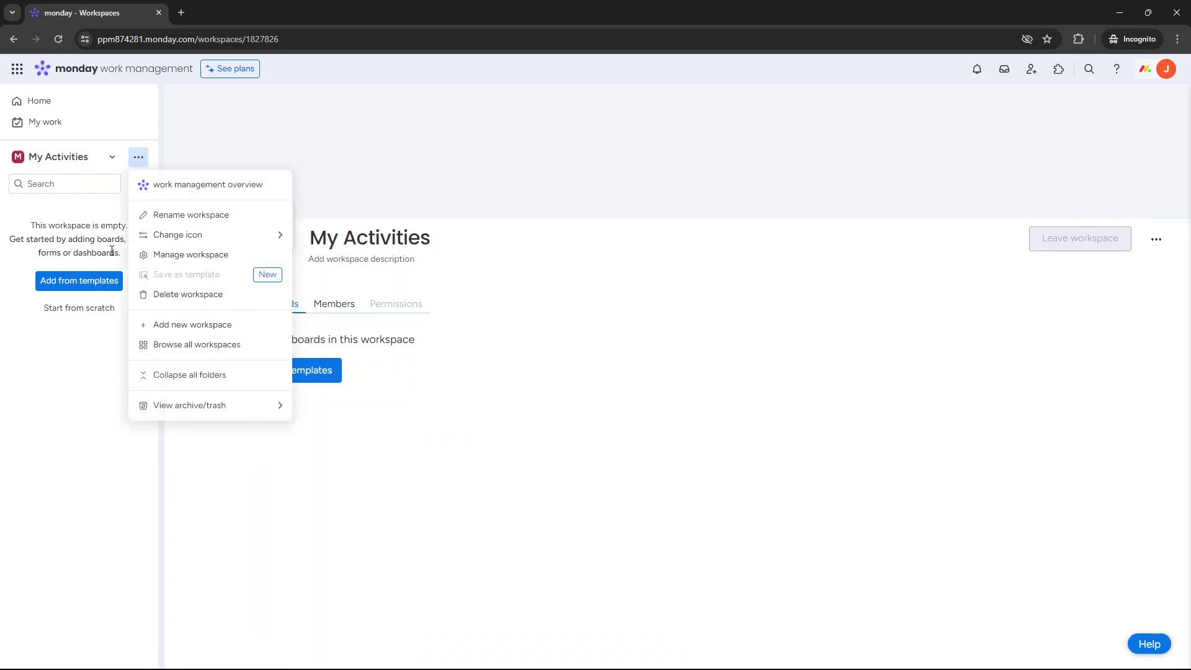
click(130, 179)
click(137, 183)
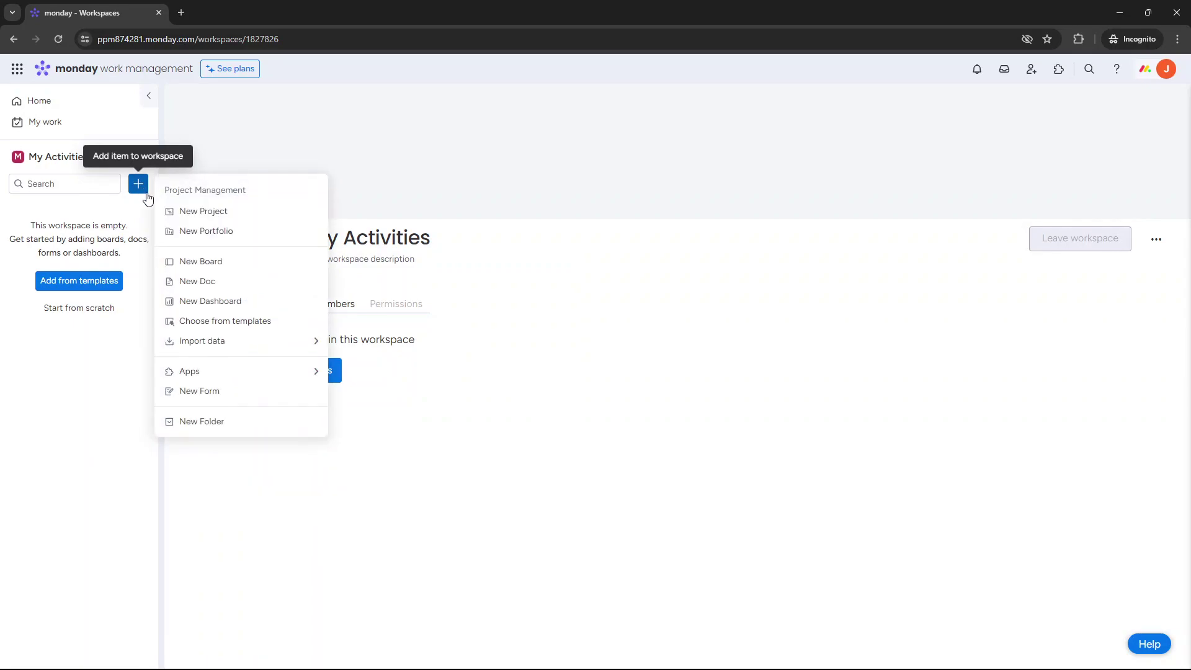
- Start a new board and name it Jeremy's To Do List
click(214, 262)
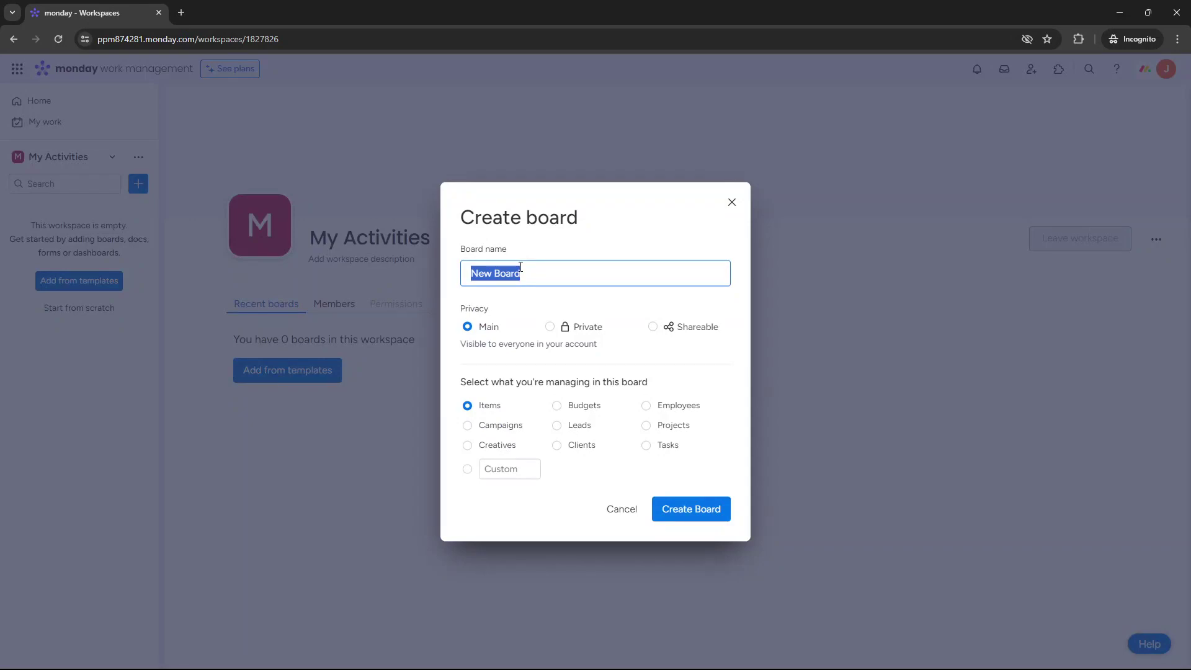
text(MY)
text(y To D)
text( L)
key(BackSpace)
key(BackSpace)
text(o List)
double_click(480, 271)
text(Jeremy)
key(BackSpace)
text('s)
- Set the board to Private, keep Items, and create it
click(551, 327)
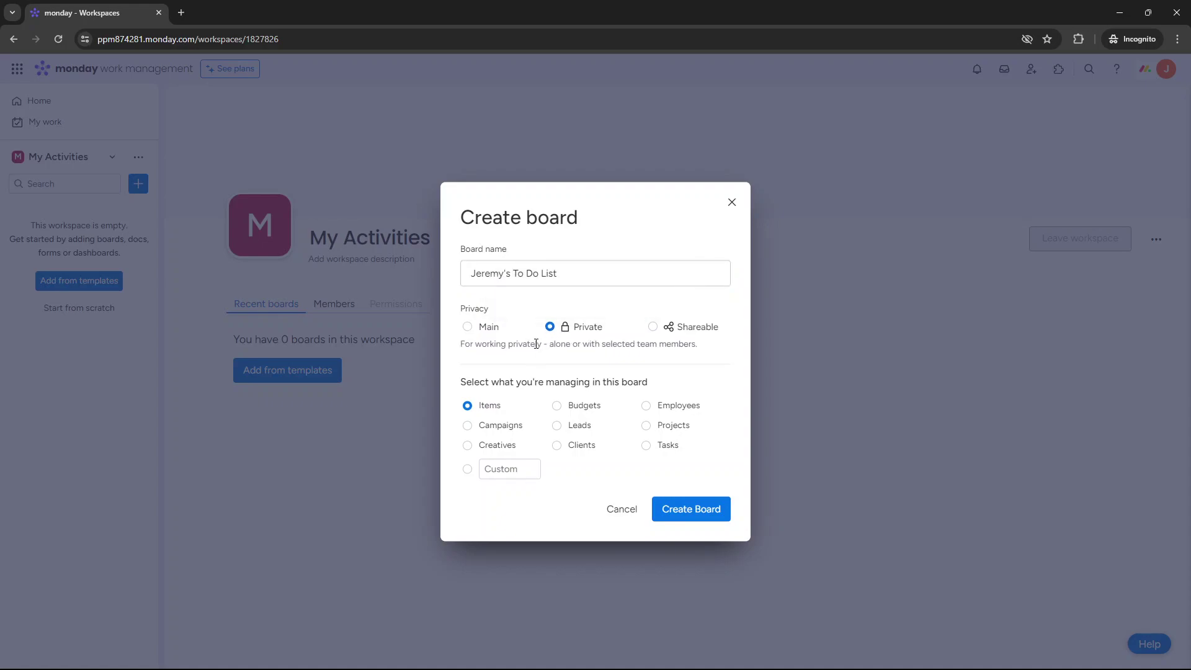
triple_click(536, 343)
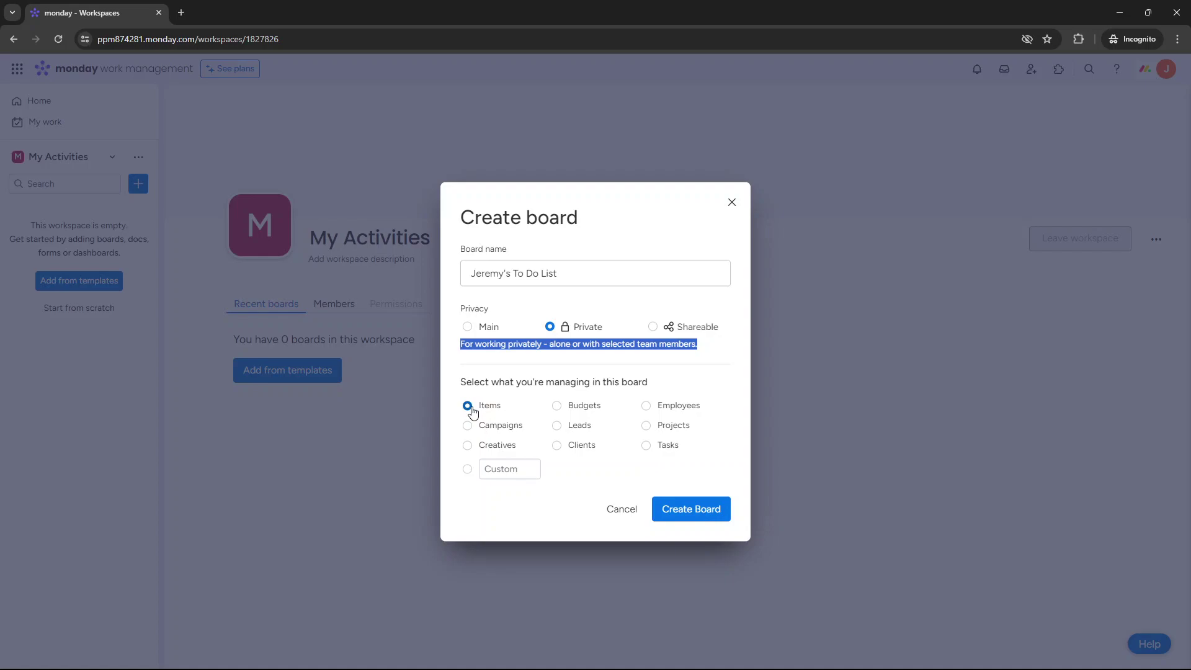
click(685, 510)
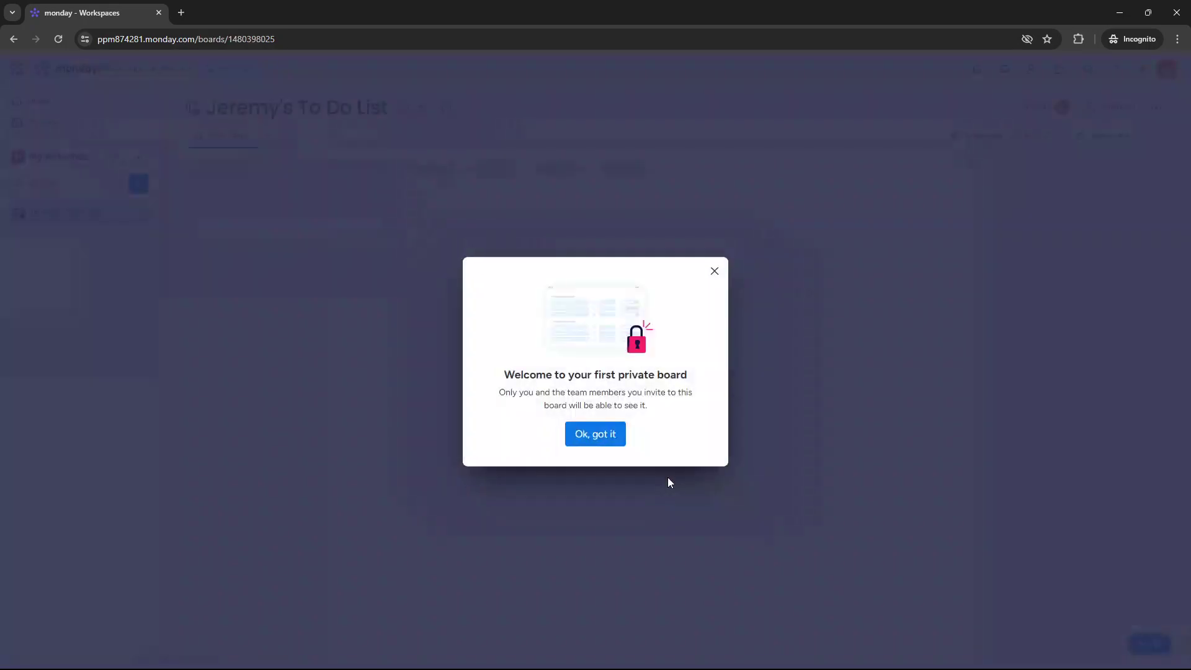
- Close the 'Welcome to your first private board' dialog
click(715, 271)
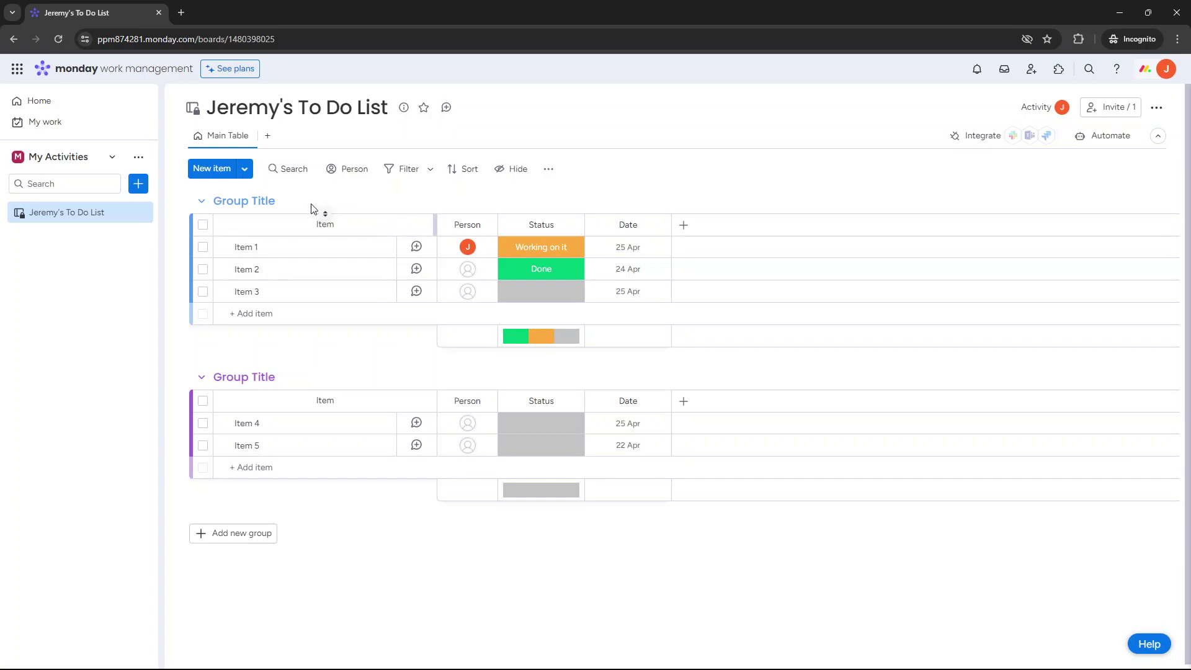
- Rename the groups To Do/ Outstanding and Doing/ In Progress, then add a Done/ Completed group
double_click(252, 200)
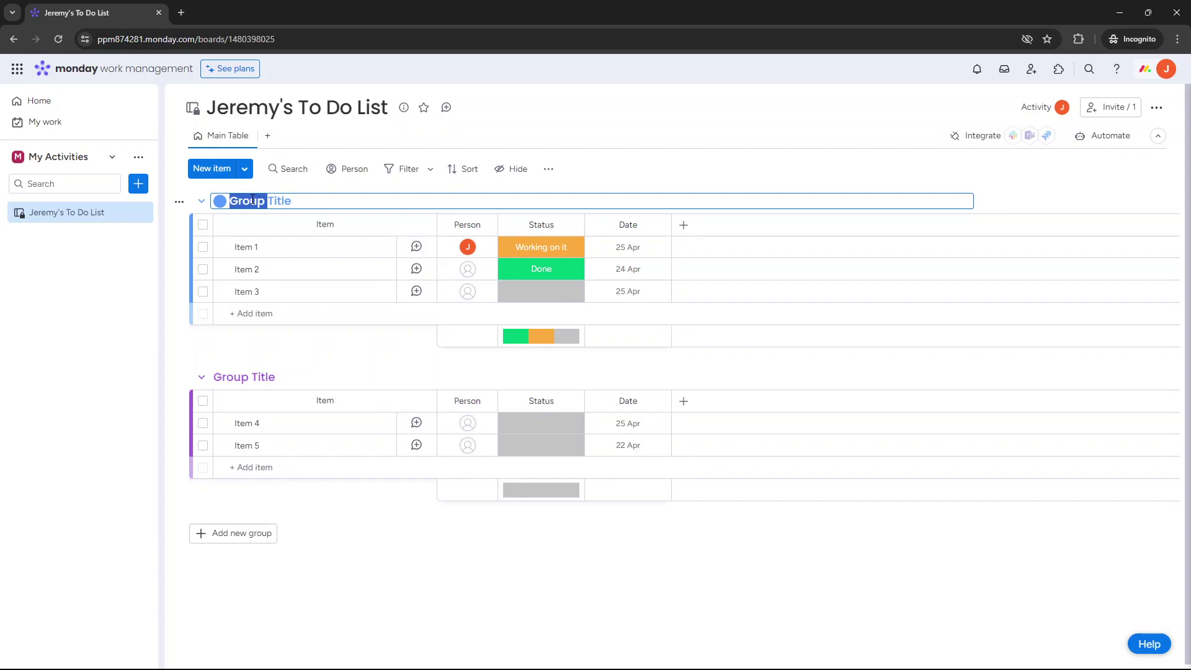
click(253, 200)
text(To Do/ Outstanding)
key(Return)
double_click(249, 375)
key(ctrl+a)
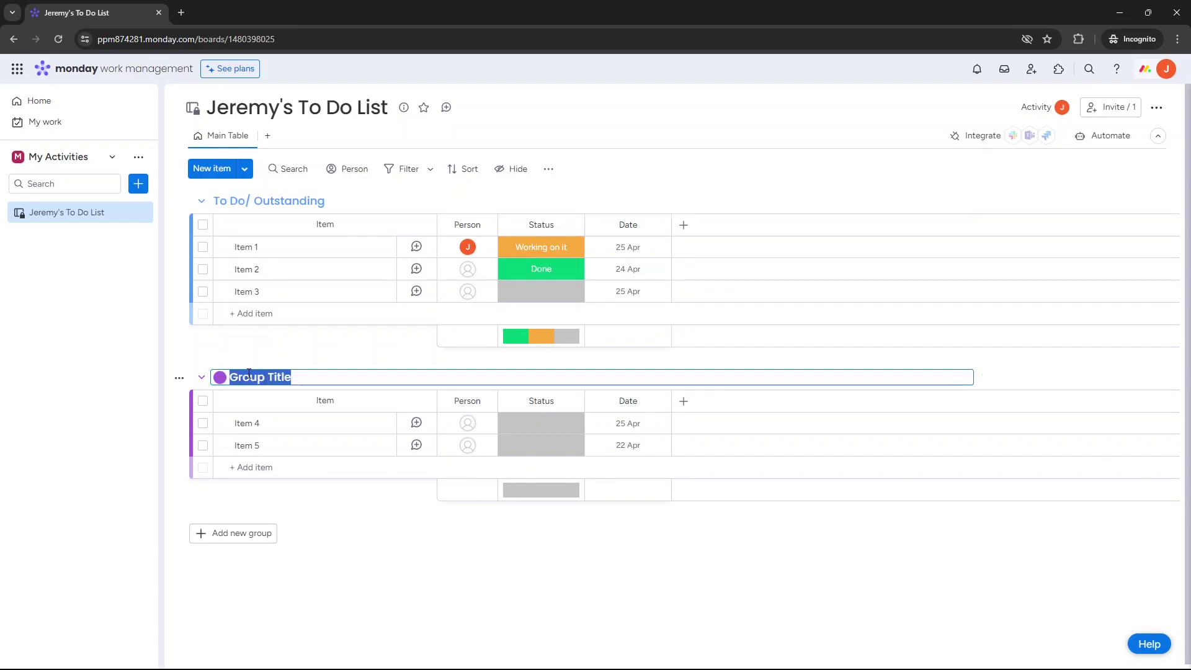
text(Doing/ In Progress)
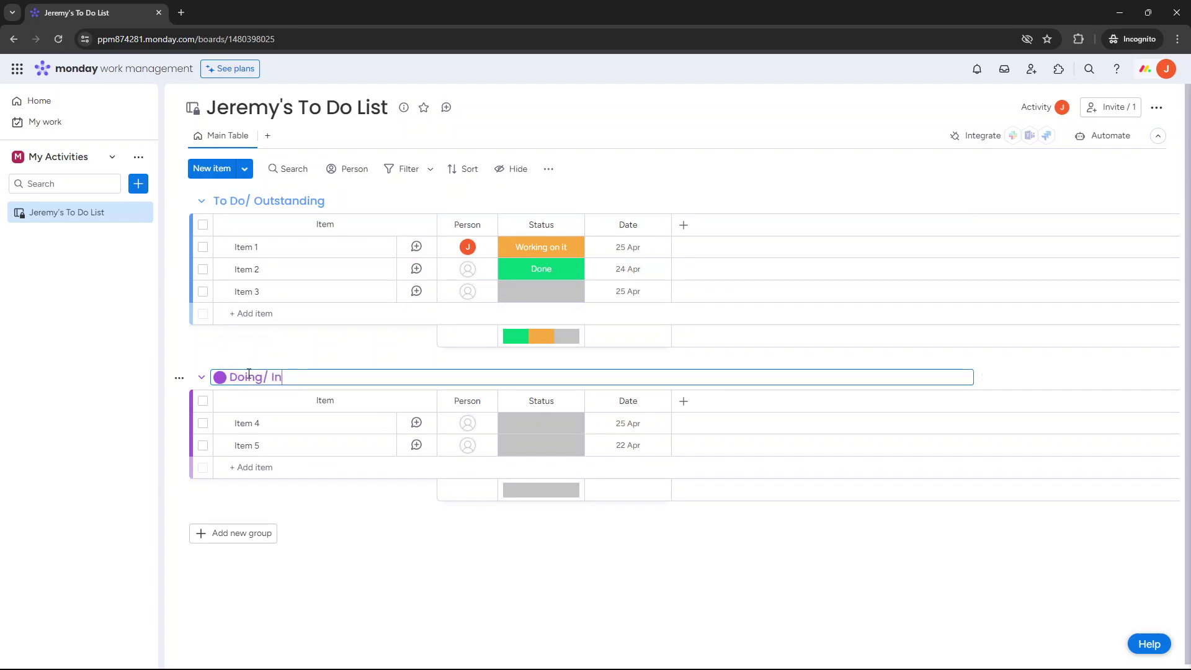
click(242, 533)
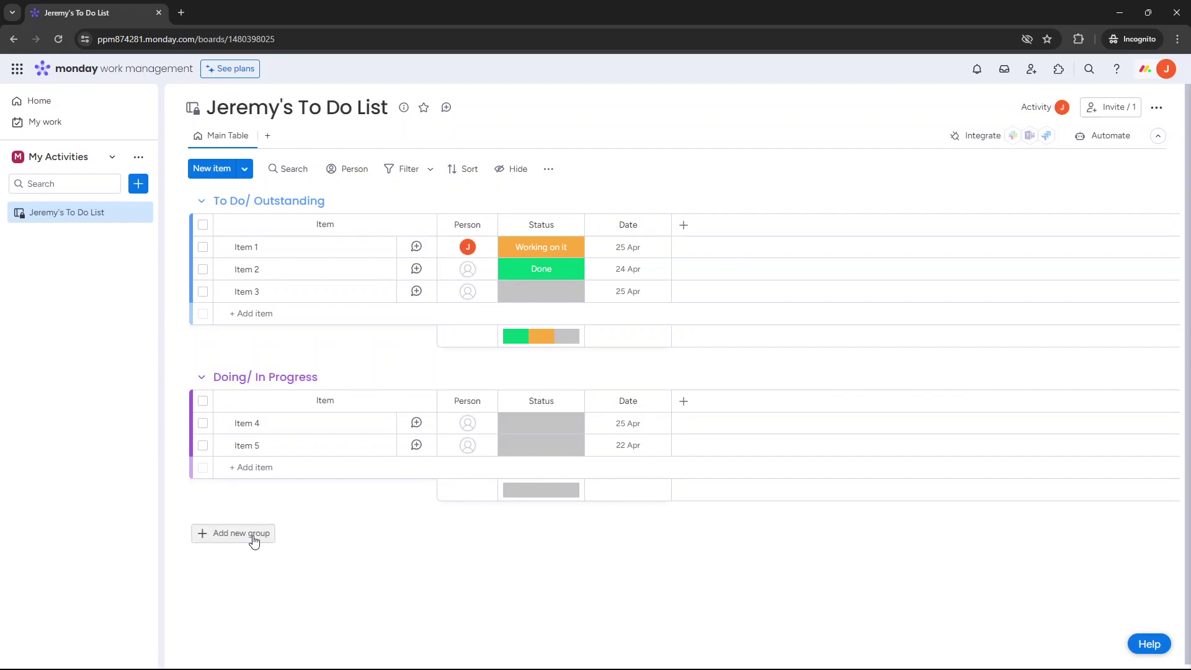
text(Do)
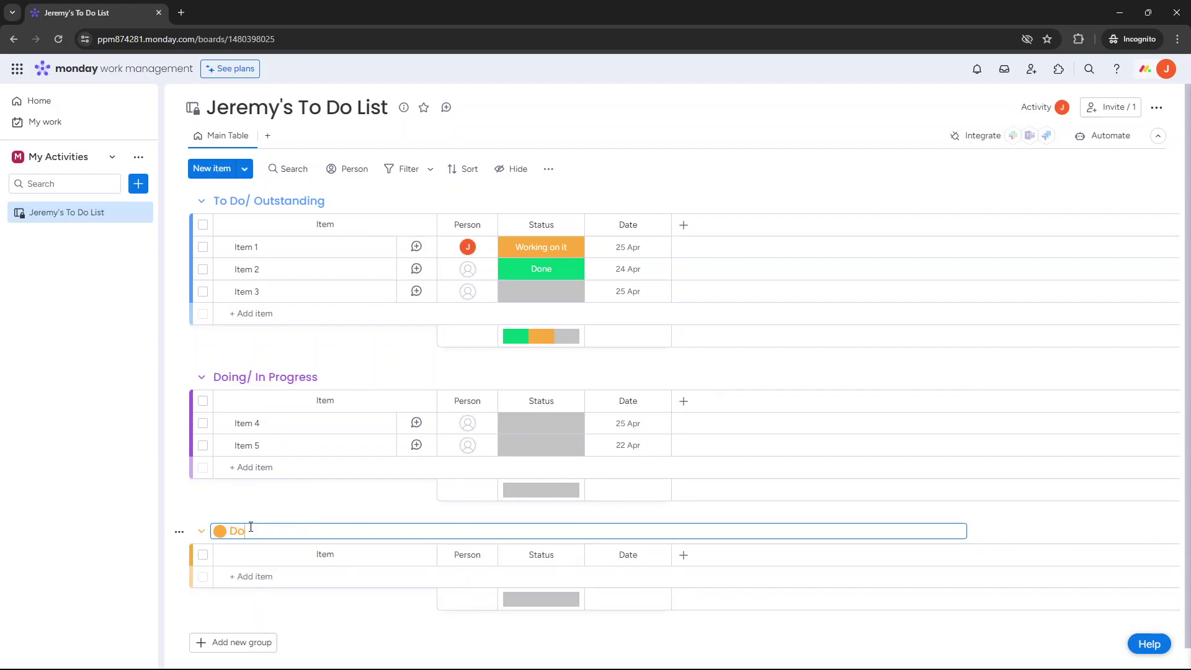
text(ne/ Completed)
- Colour the Done/ Completed group green
click(232, 510)
click(226, 531)
click(221, 533)
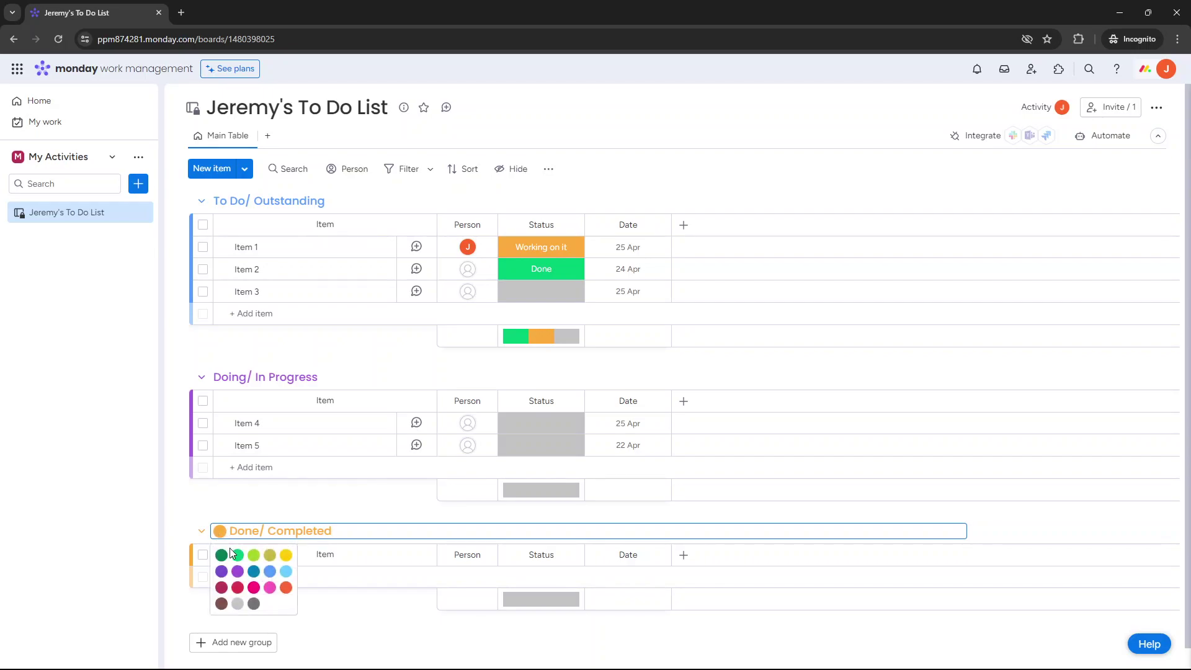
click(224, 558)
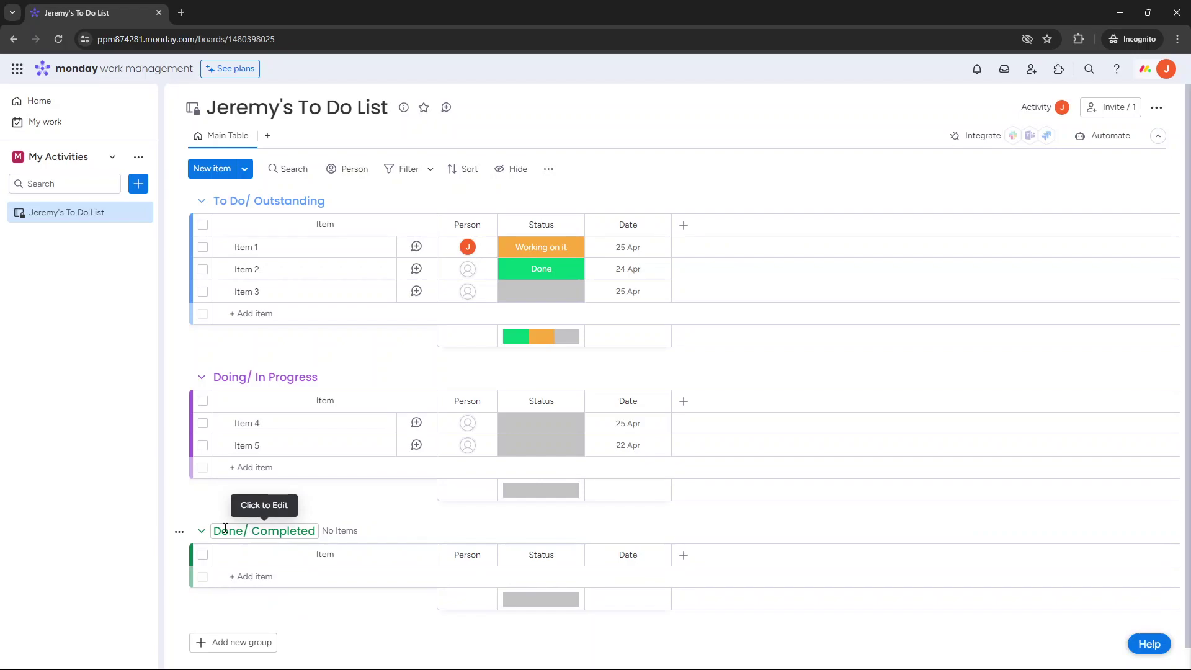
- Colour Doing/ In Progress blue and To Do/ Outstanding light grey
click(223, 379)
click(222, 379)
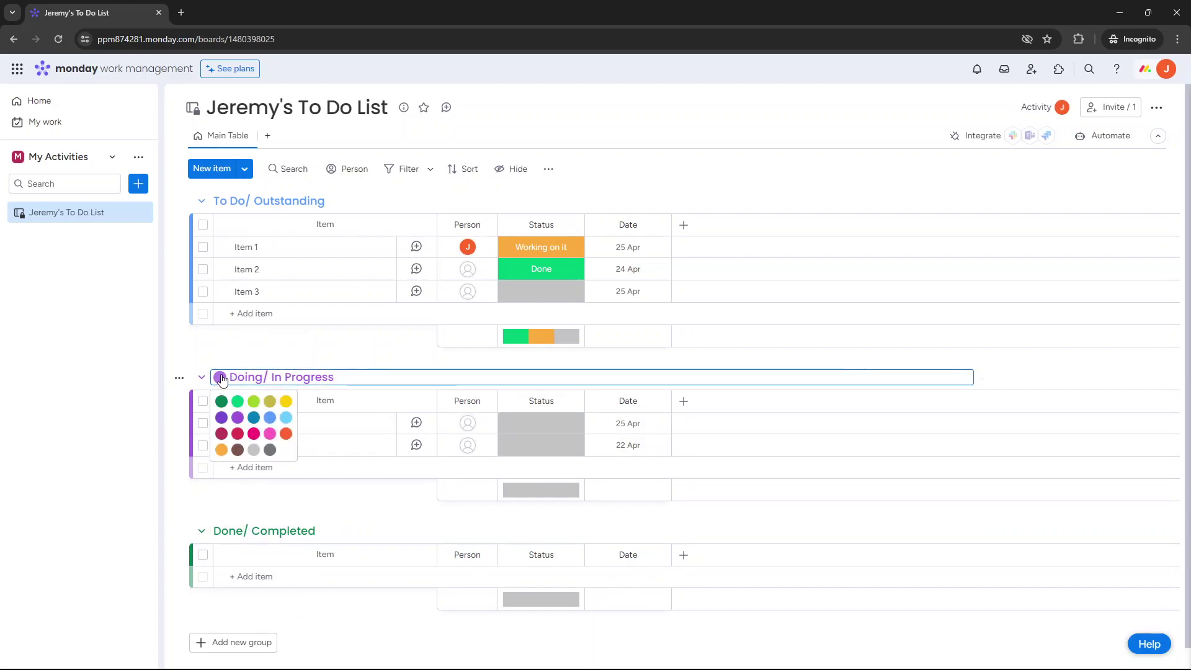
click(270, 417)
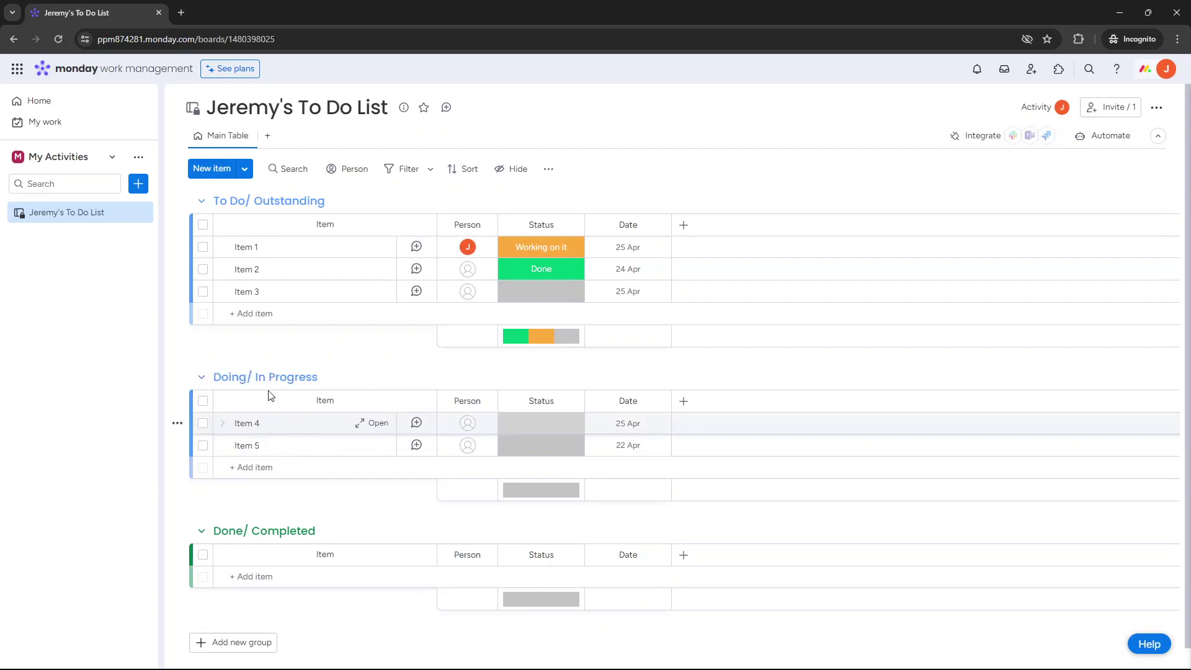
click(327, 200)
click(219, 201)
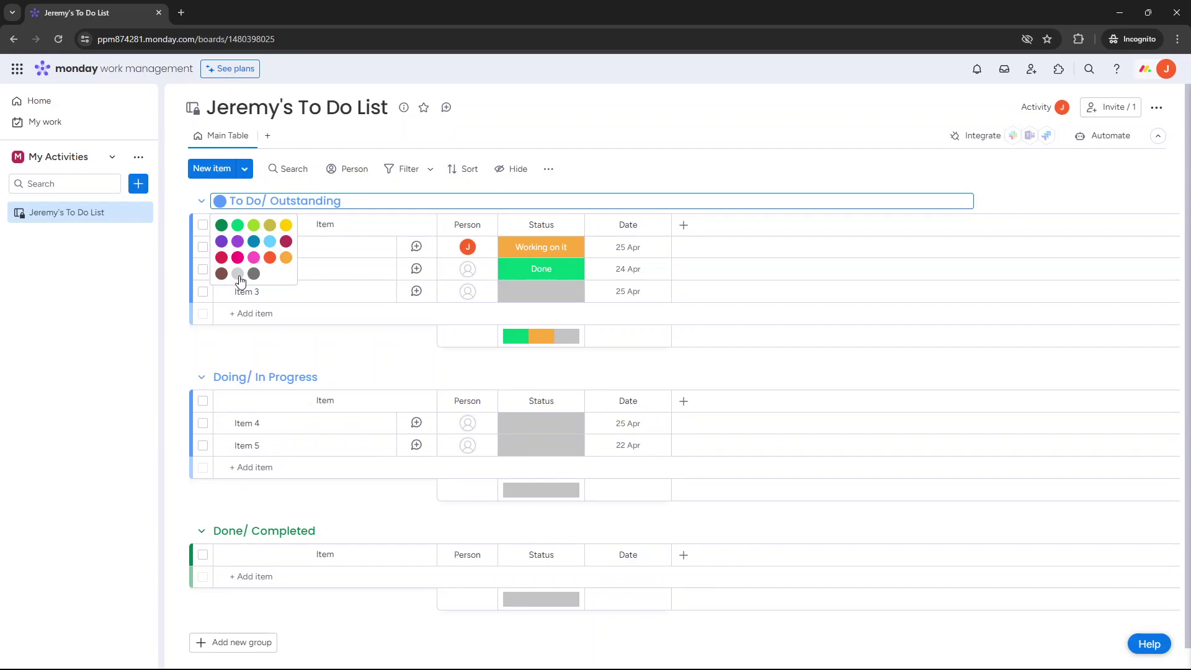
click(238, 275)
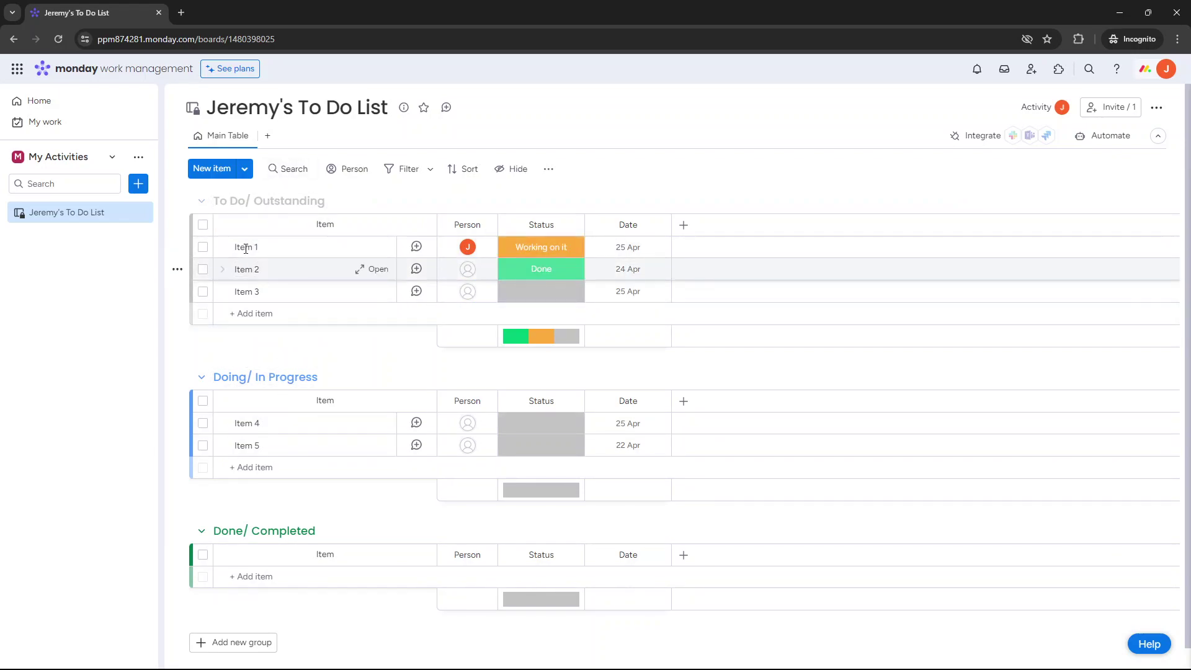
- Rename Item 1 to Record YouTube Video and Item 2 to Publish Video to YouTube
click(246, 270)
click(252, 291)
click(250, 246)
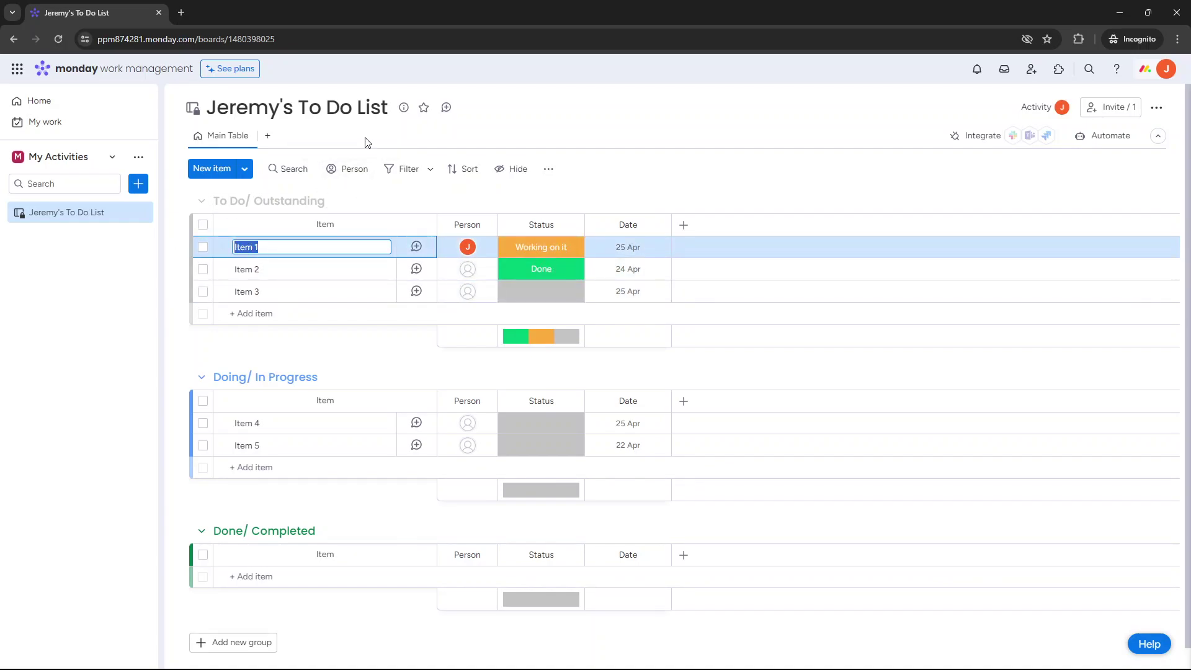
text(Record YouTube Video)
click(246, 266)
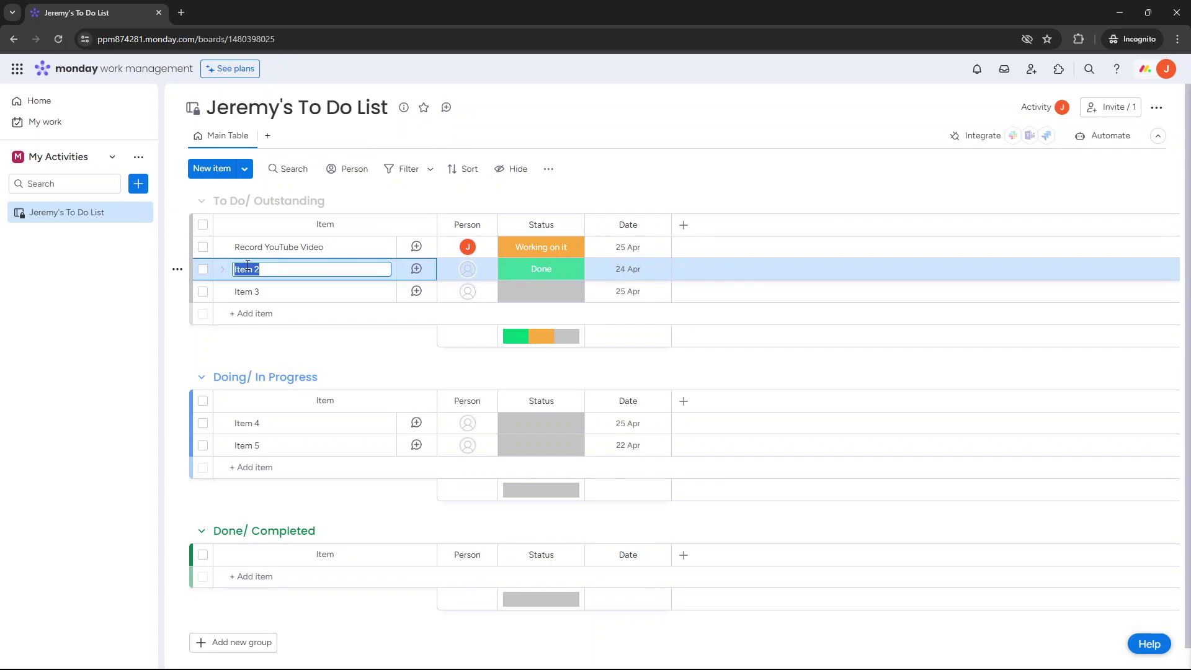
text(O)
text(ublish Video to Yu)
key(BackSpace)
text(ouTube)
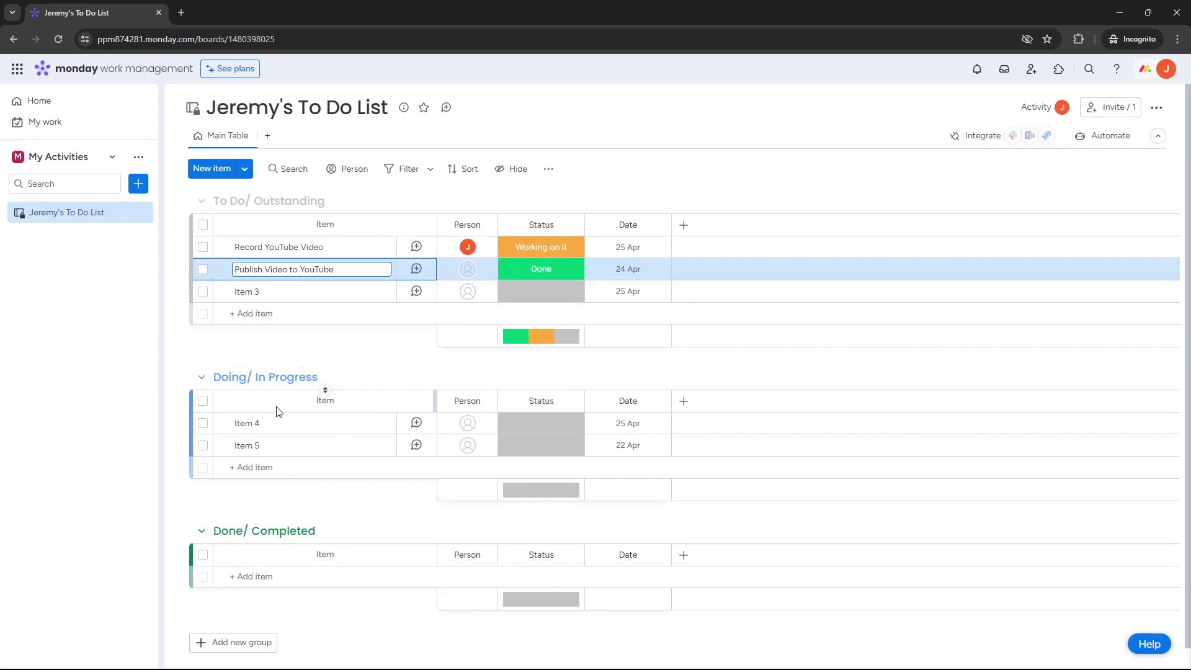
- Add a 'Video Idea (To Do List Monday.com)' task to the Done/ Completed group
click(269, 573)
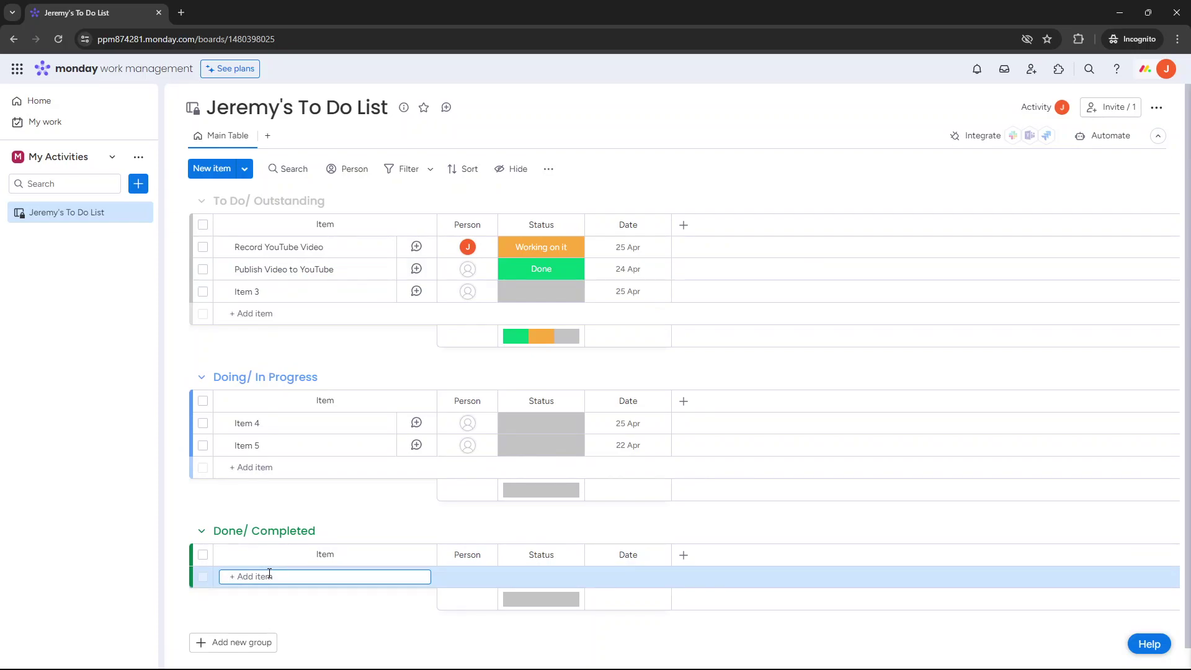
text(Video Idea (To Do List Monday.co)
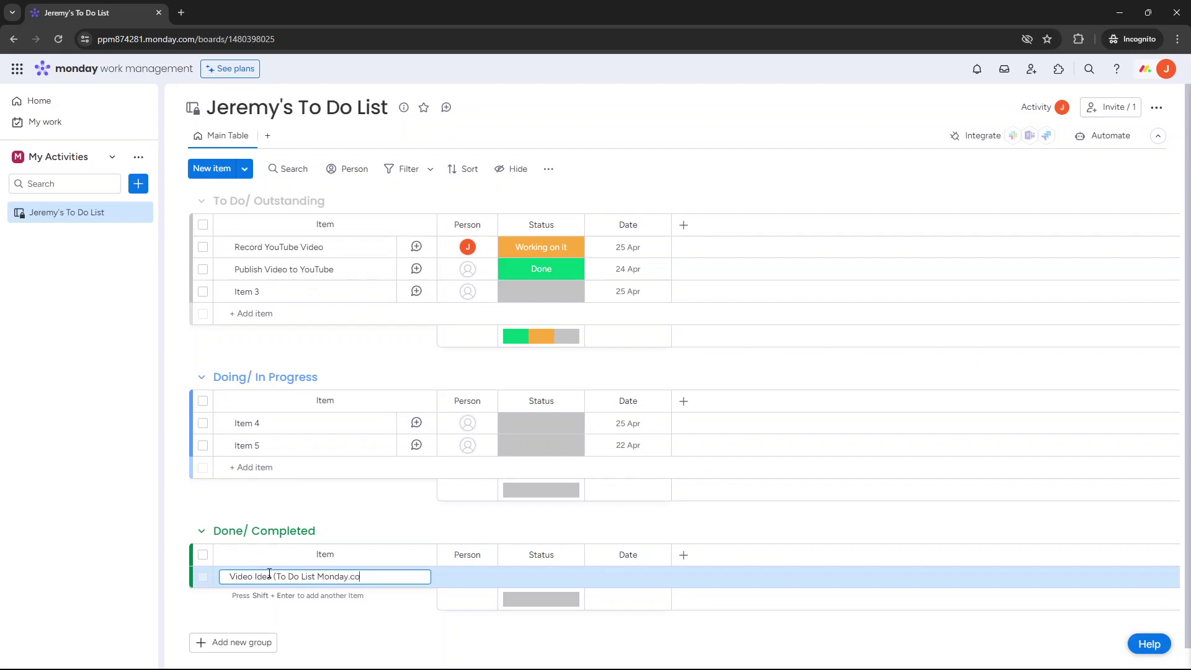
text(m))
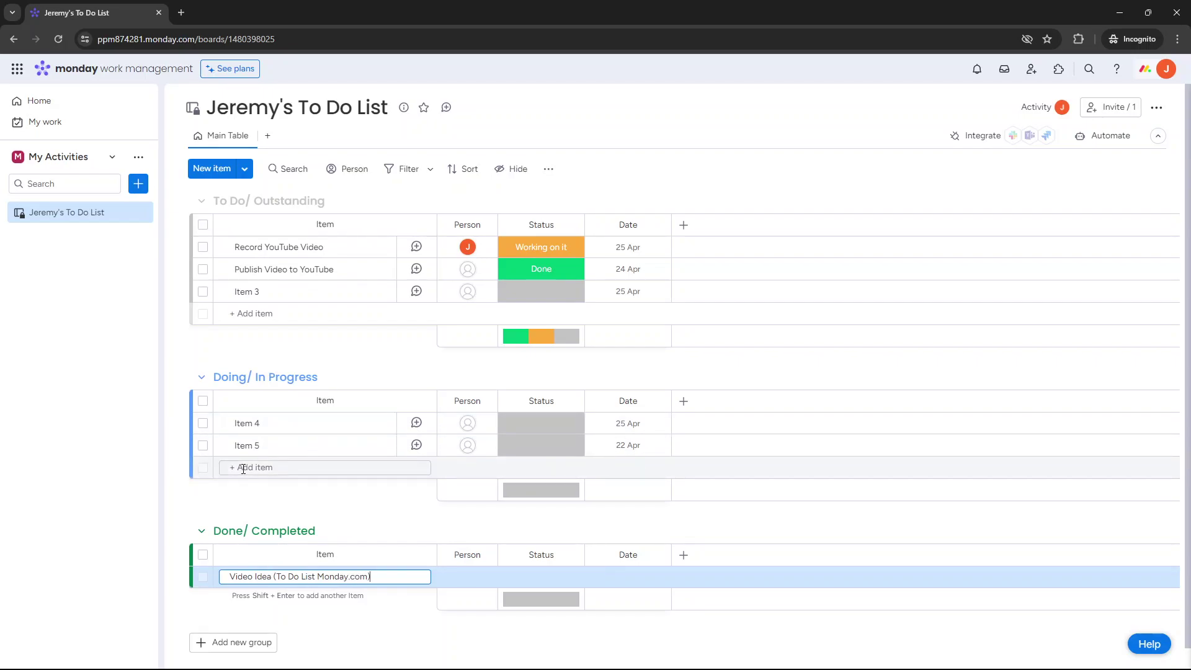
key(Return)
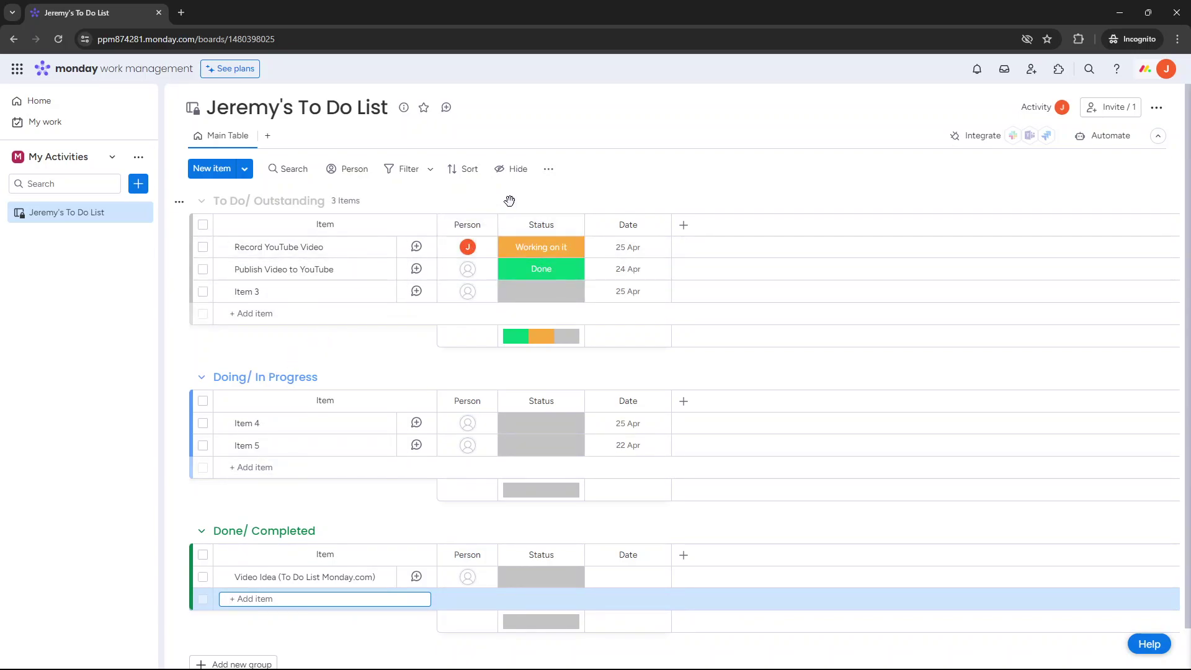
mouse_move(468, 248)
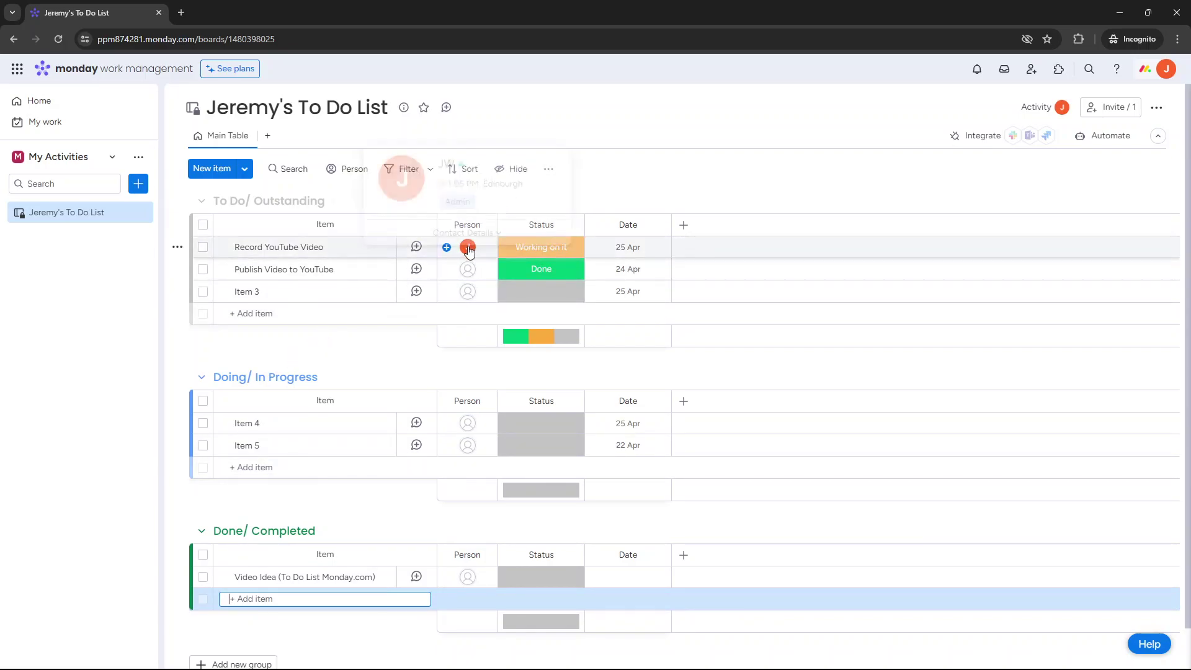
- Open the status label editor and rename Working on it to To Do
click(551, 255)
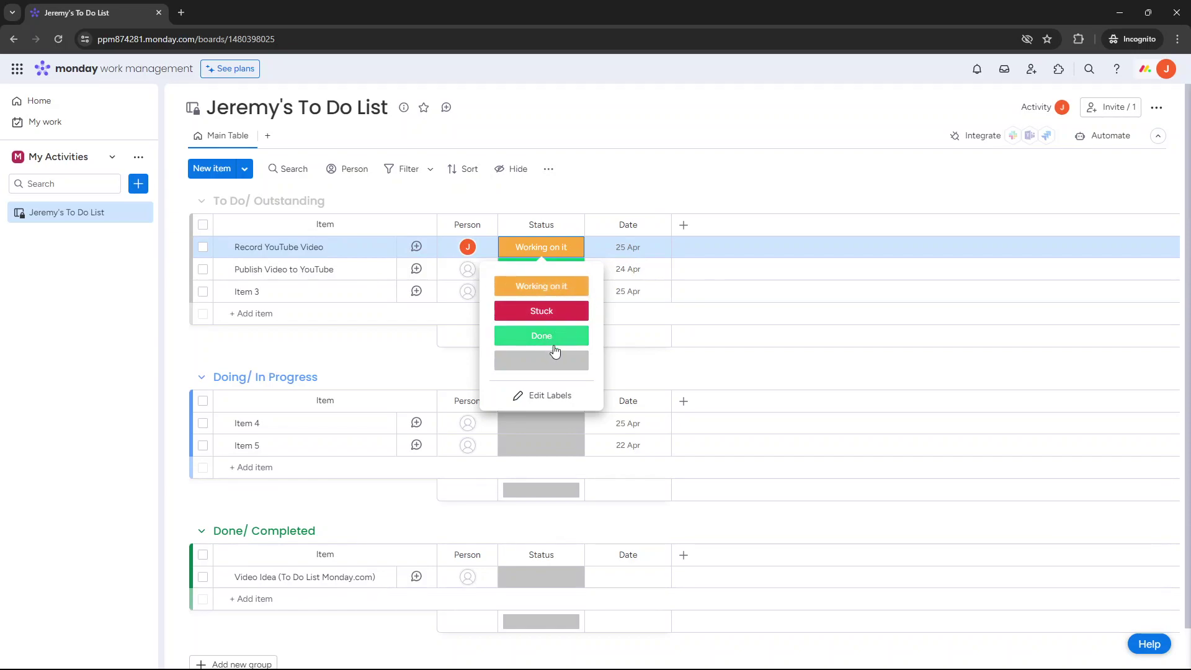
click(548, 400)
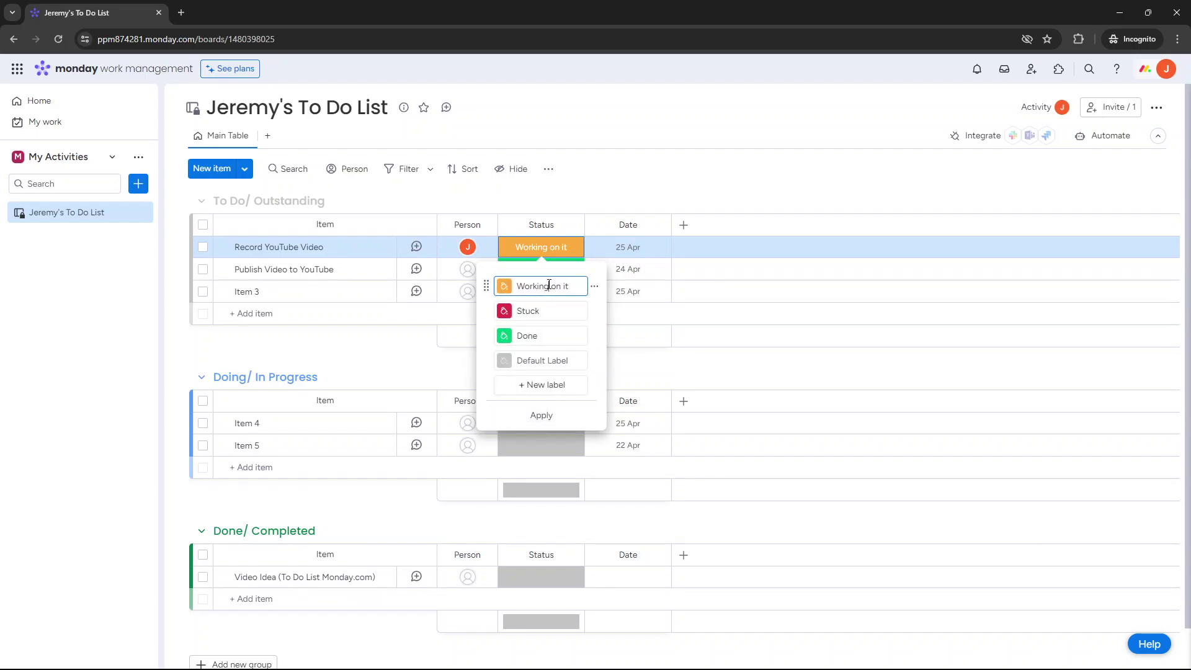
triple_click(549, 285)
text(In Progress)
triple_click(538, 308)
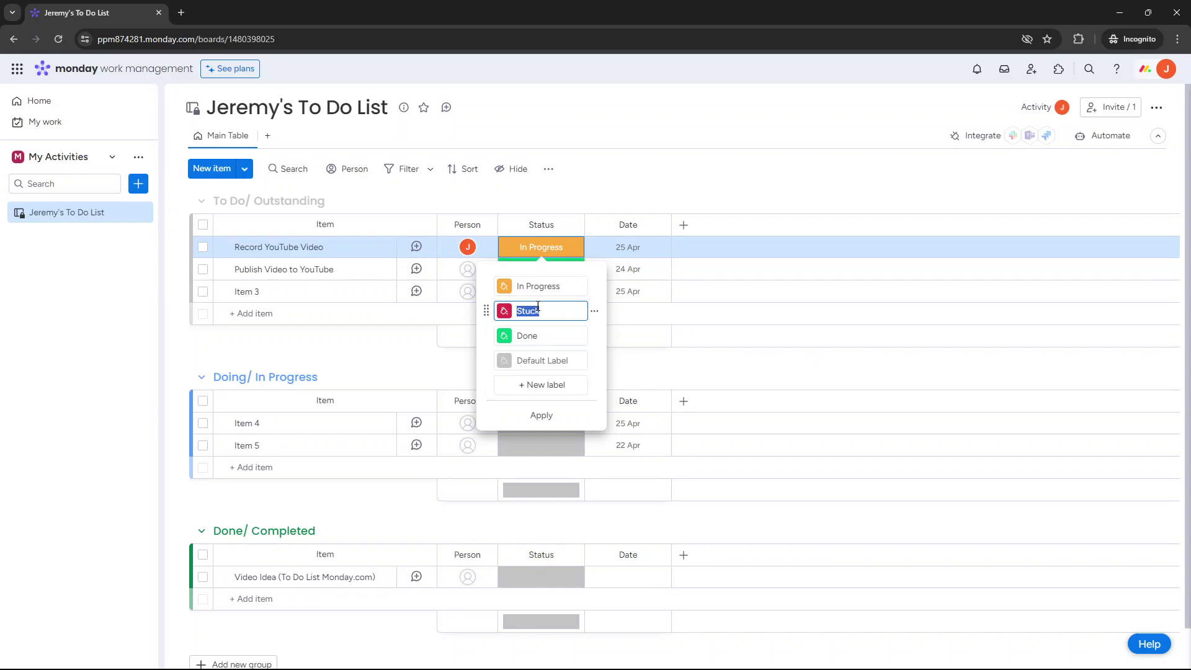
triple_click(533, 335)
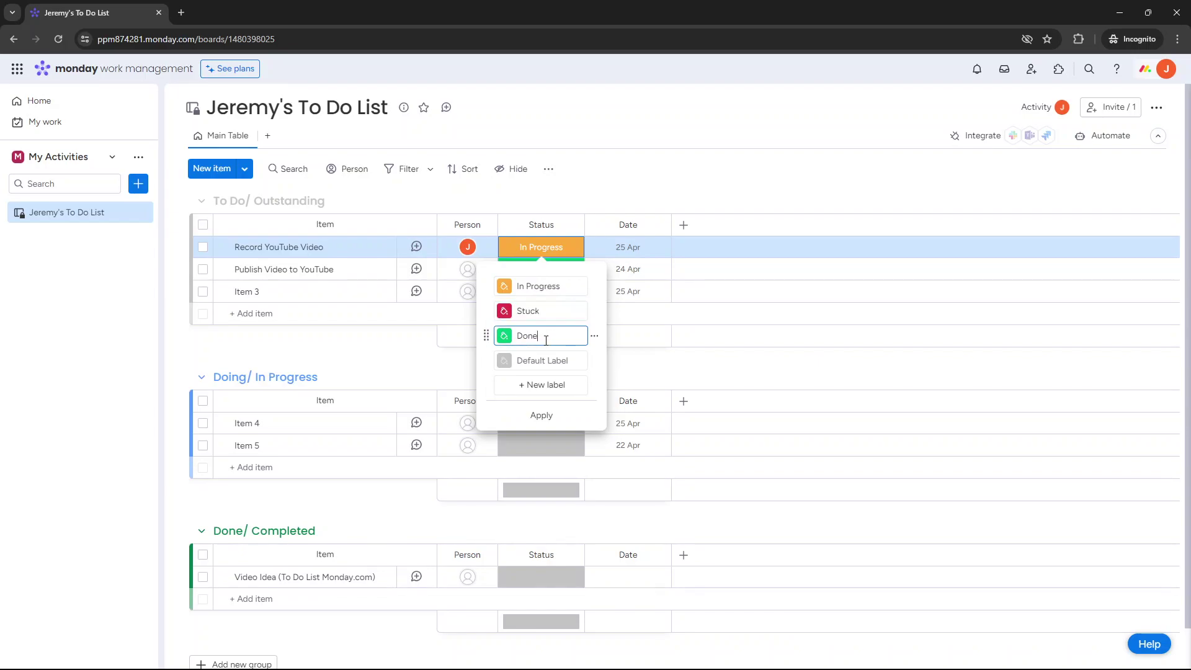
triple_click(545, 307)
click(541, 286)
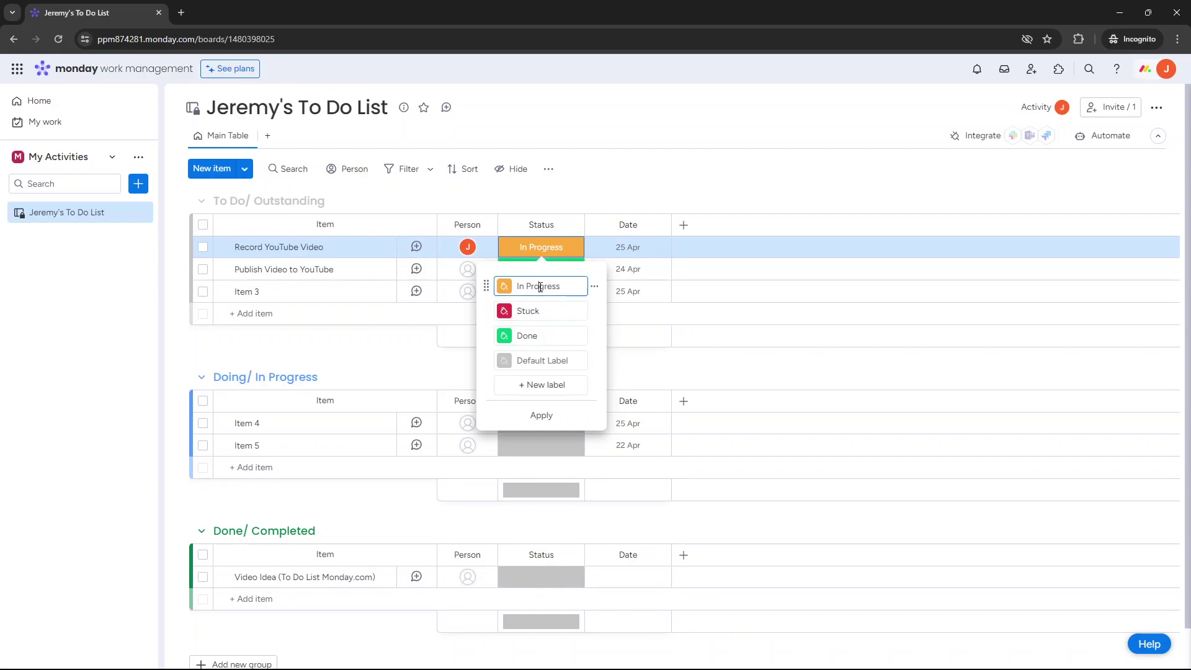
triple_click(541, 286)
text(Doing)
double_click(537, 286)
text(To Do)
- Rename Stuck to Doing and name the blank label On Hold
click(528, 311)
double_click(526, 311)
text(Doi)
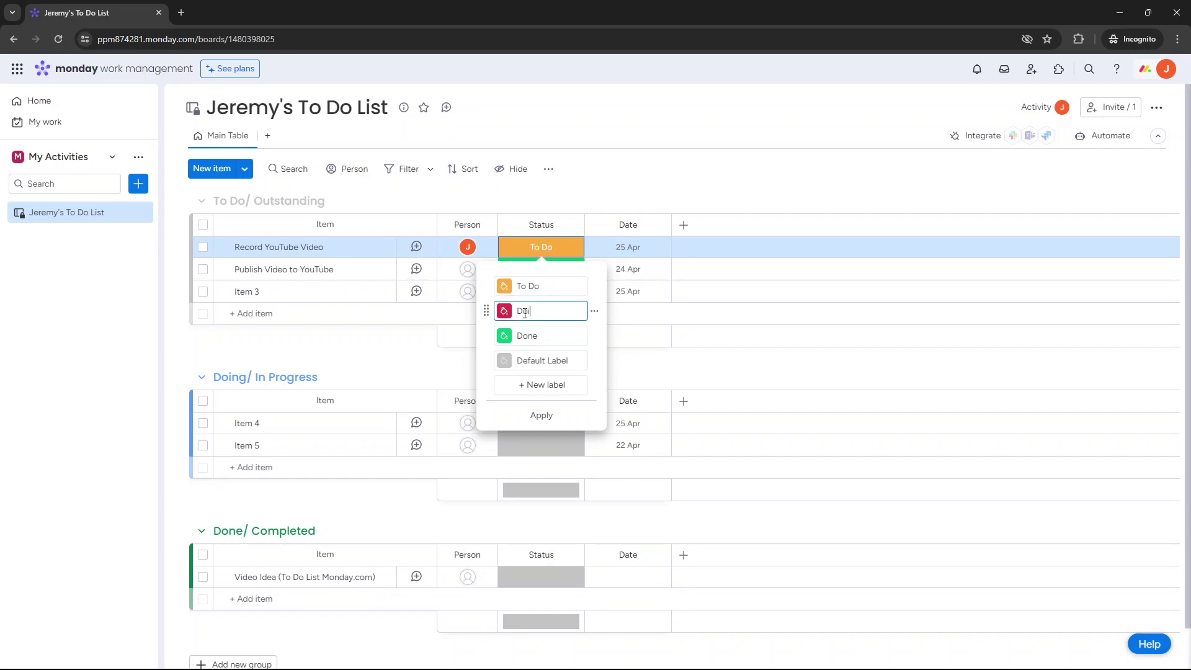
text(ng)
click(543, 361)
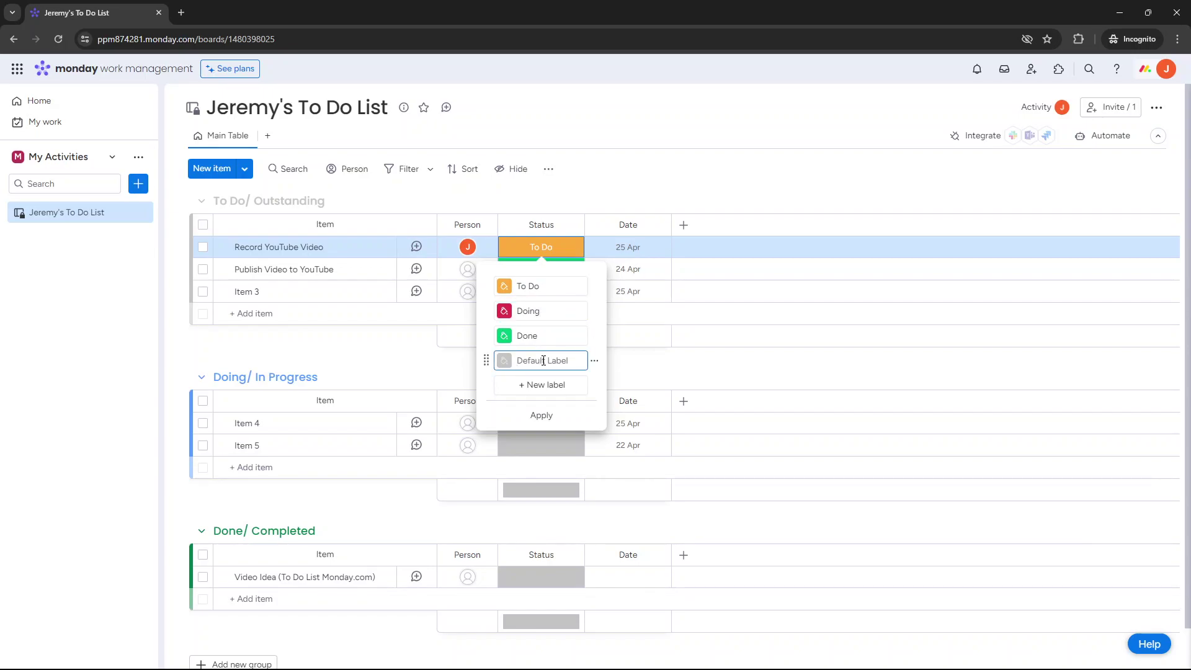
text(On Hold)
- Colour To Do Egg Yolk yellow and Doing blue, then apply the labels
click(505, 287)
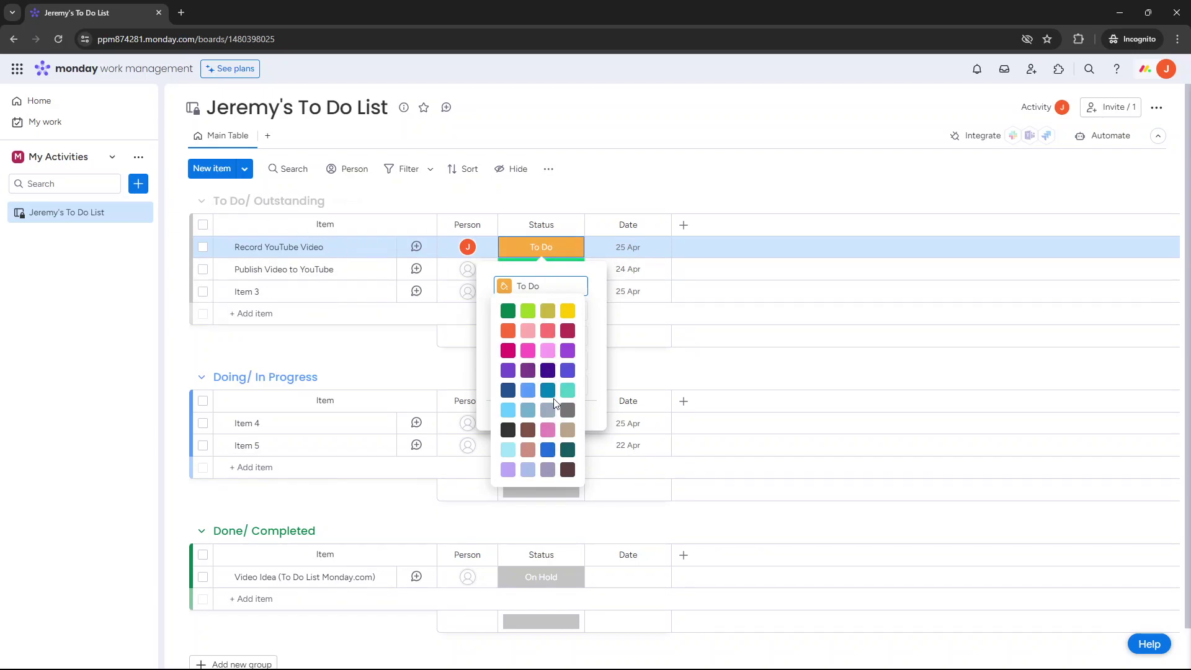
click(564, 415)
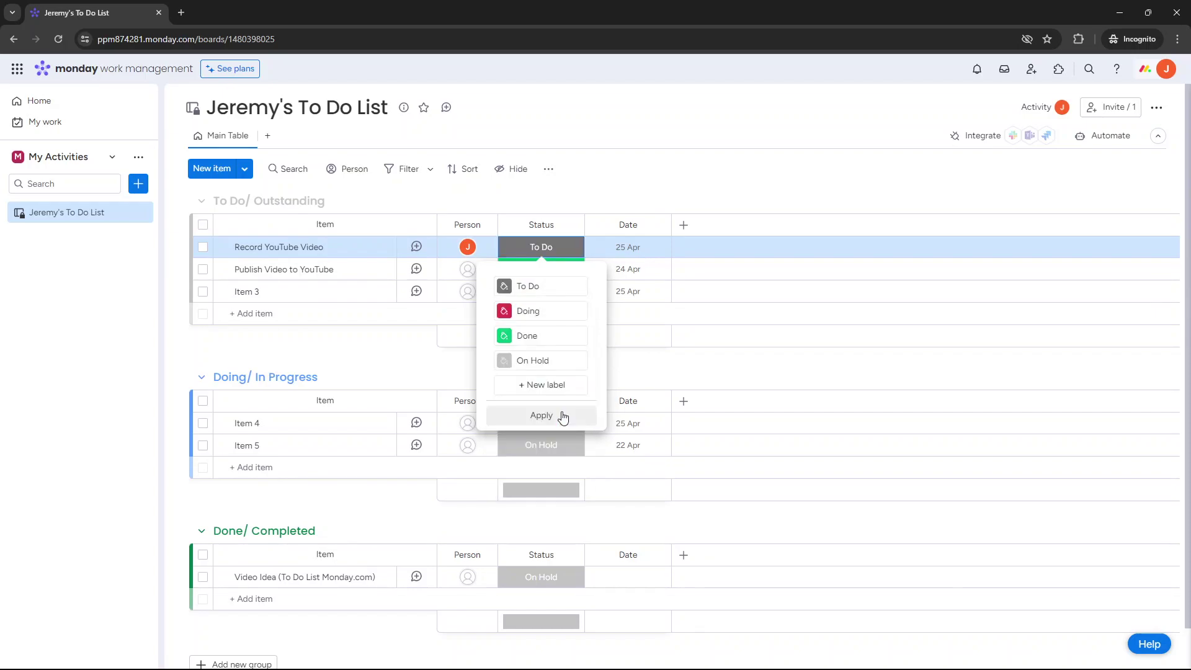
click(506, 312)
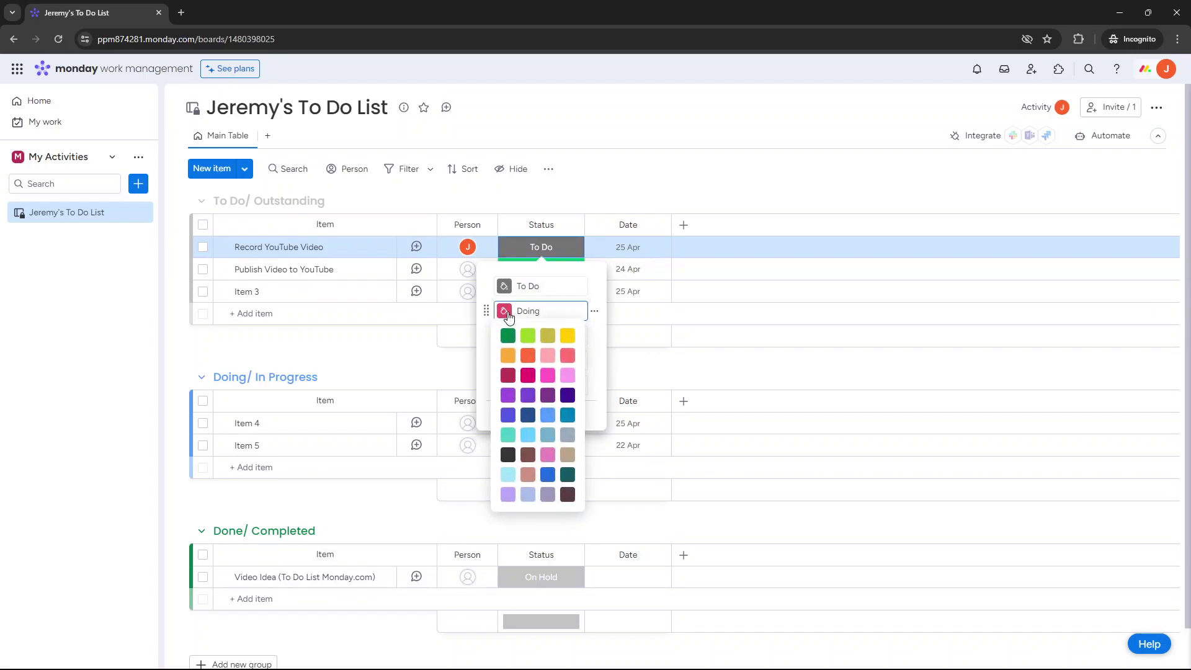
click(552, 420)
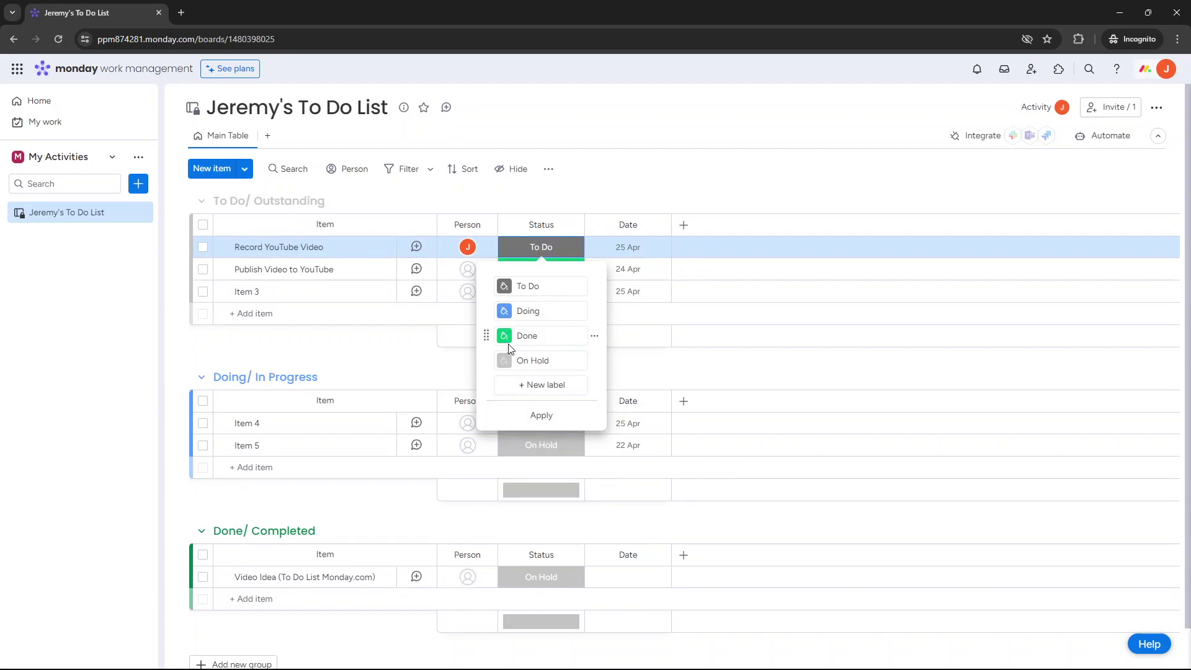
click(506, 362)
click(505, 286)
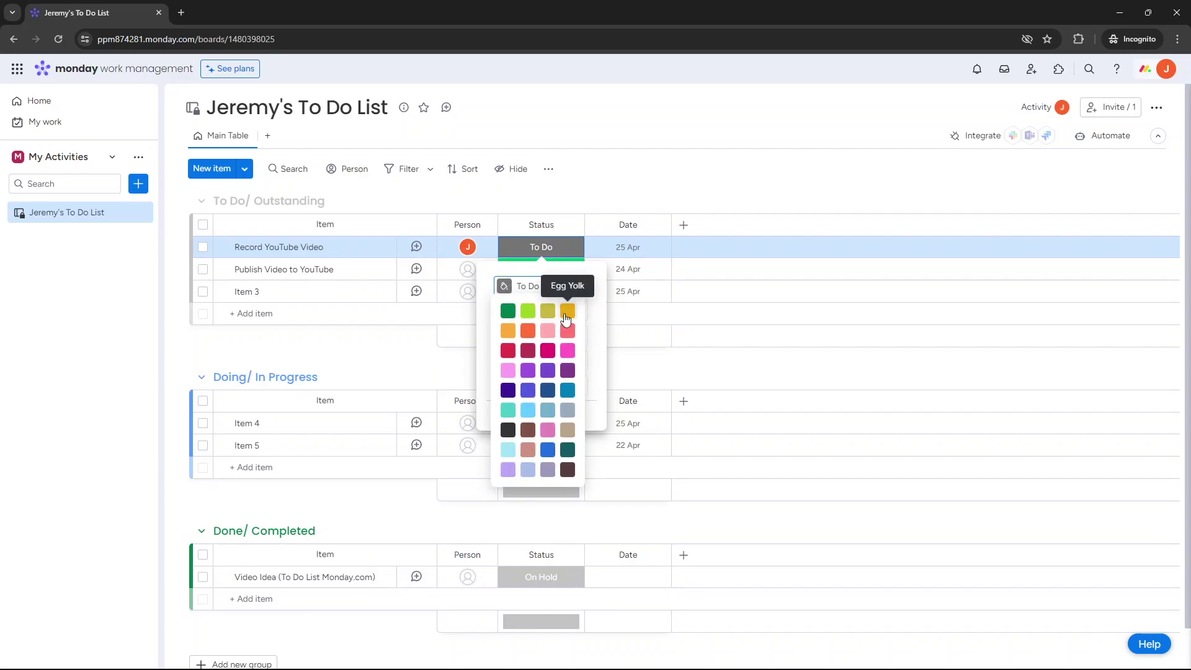
click(566, 318)
click(564, 412)
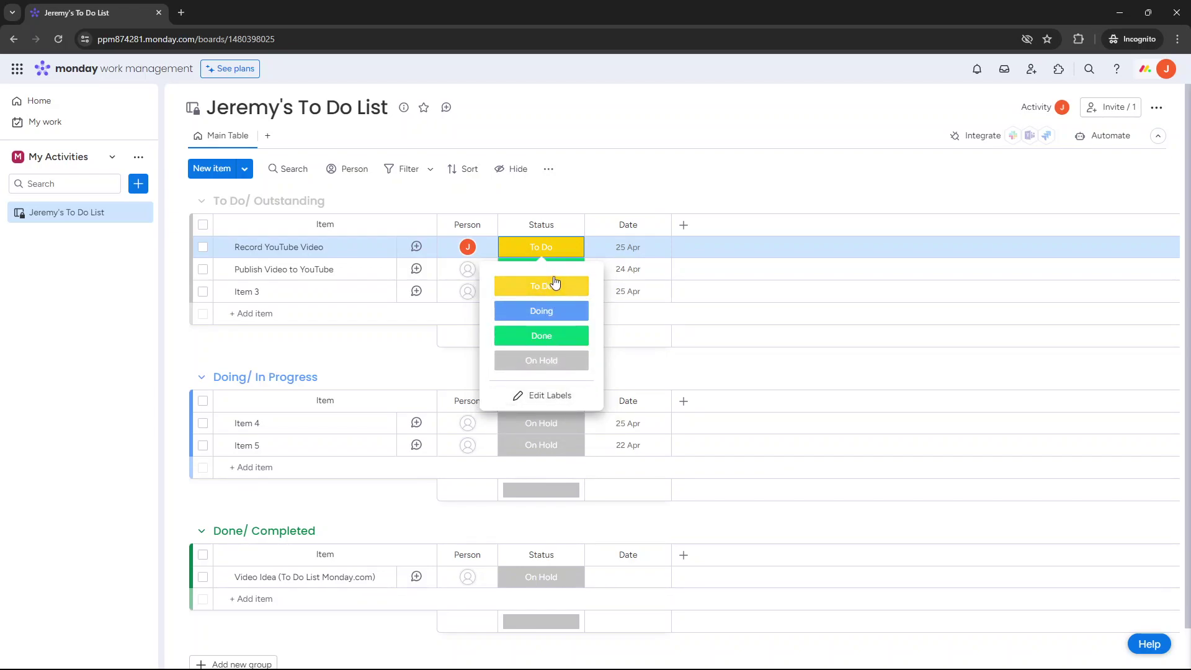
click(617, 300)
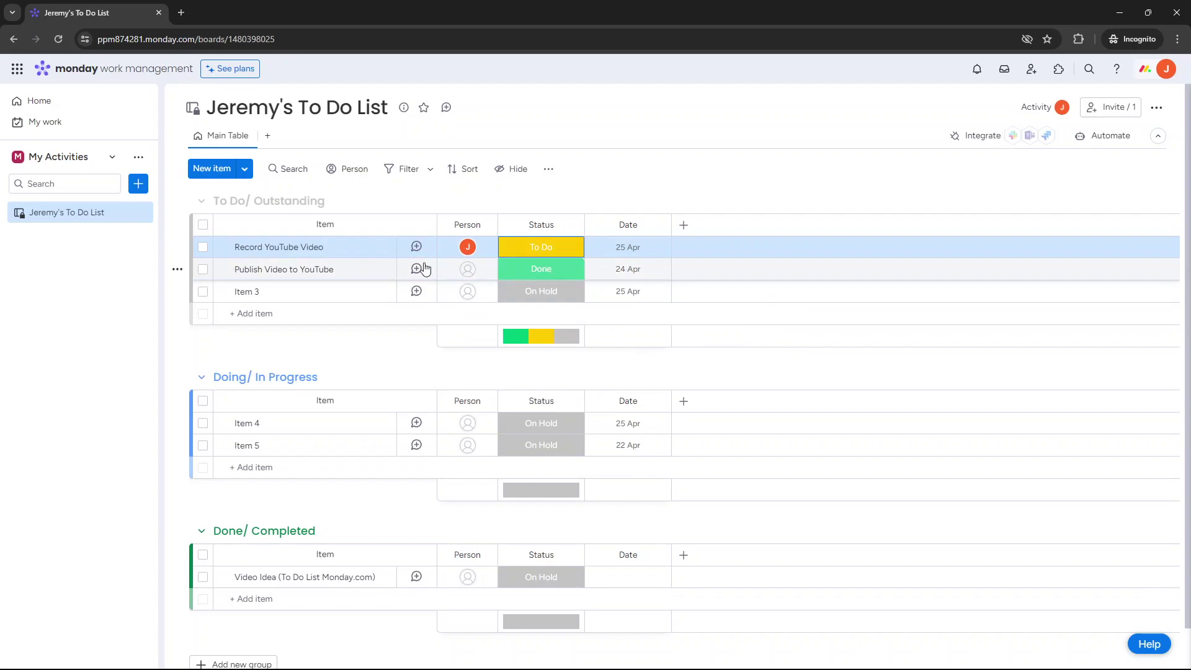
click(539, 273)
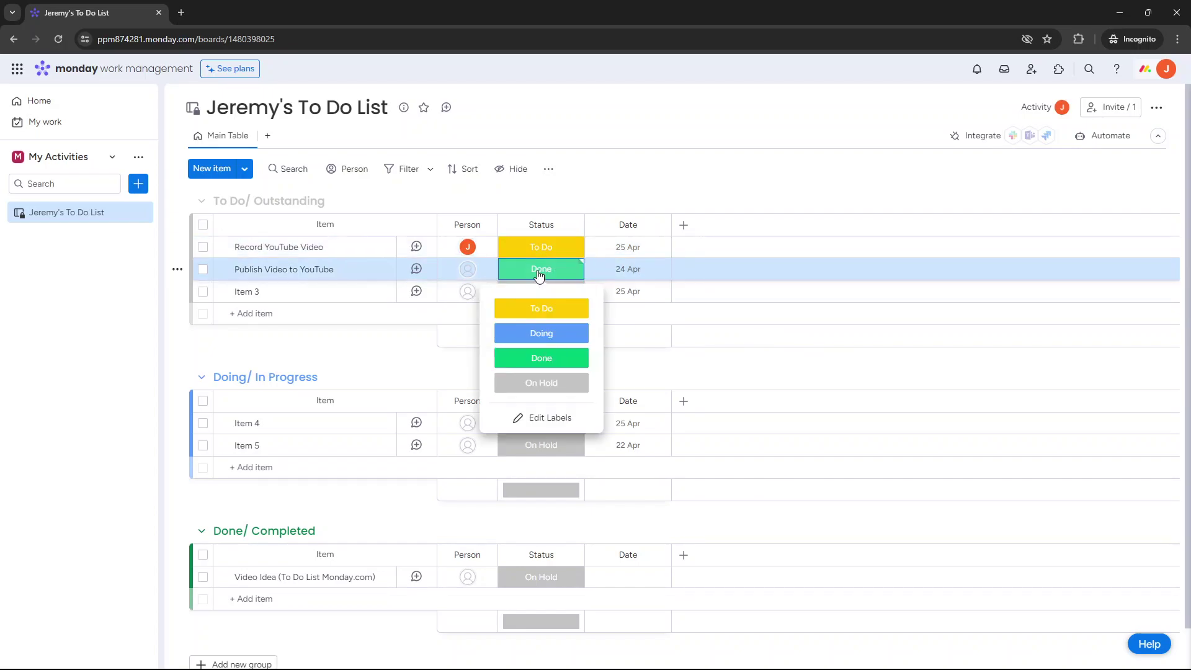
click(541, 309)
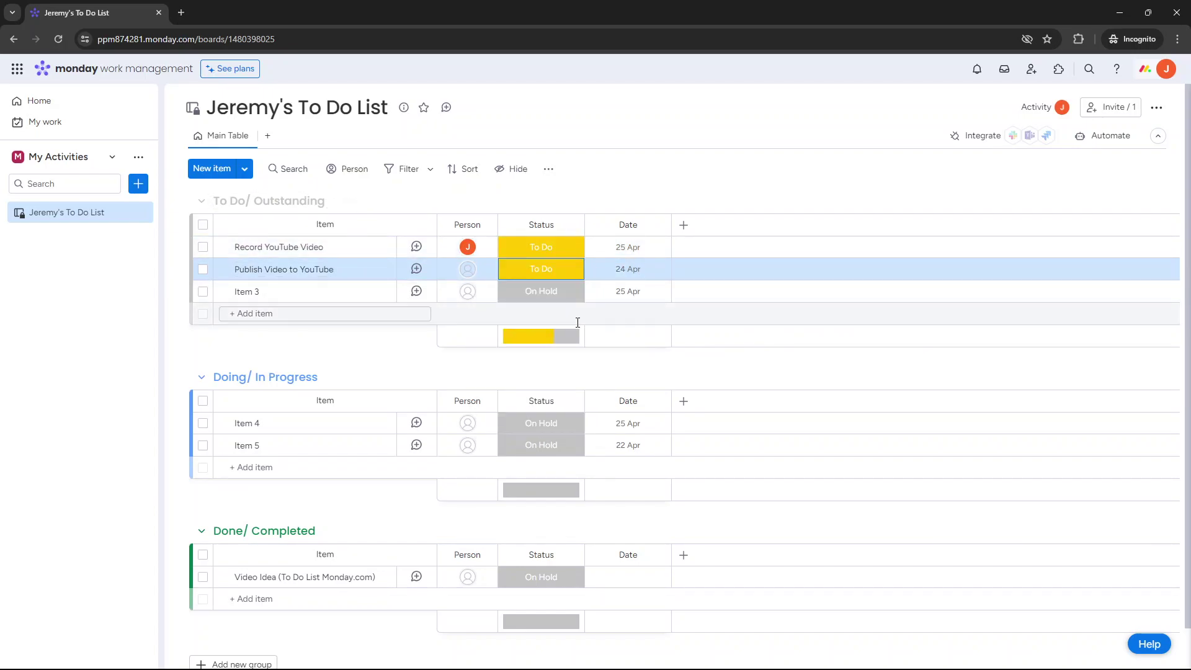
click(547, 296)
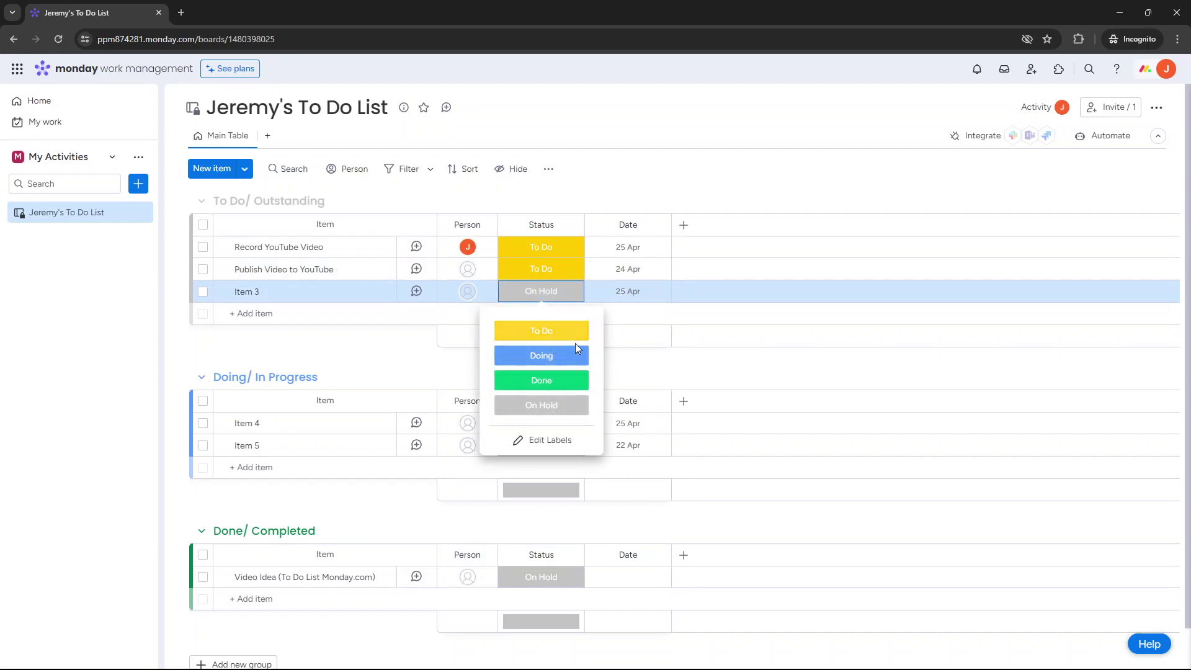
click(546, 333)
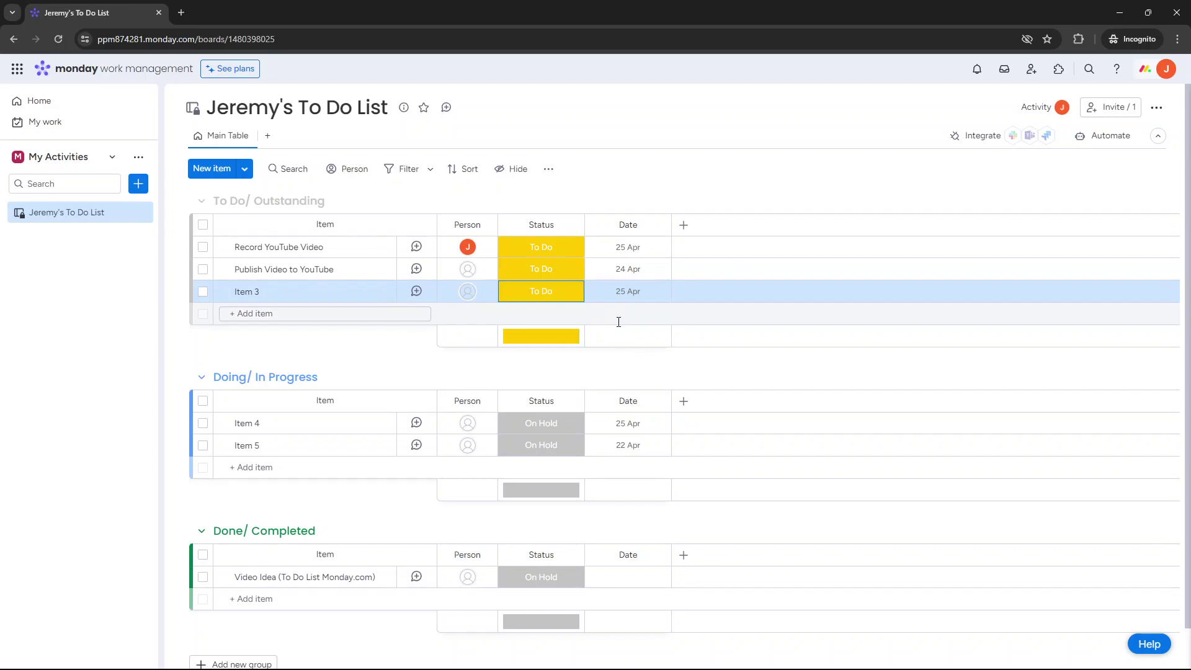
click(553, 422)
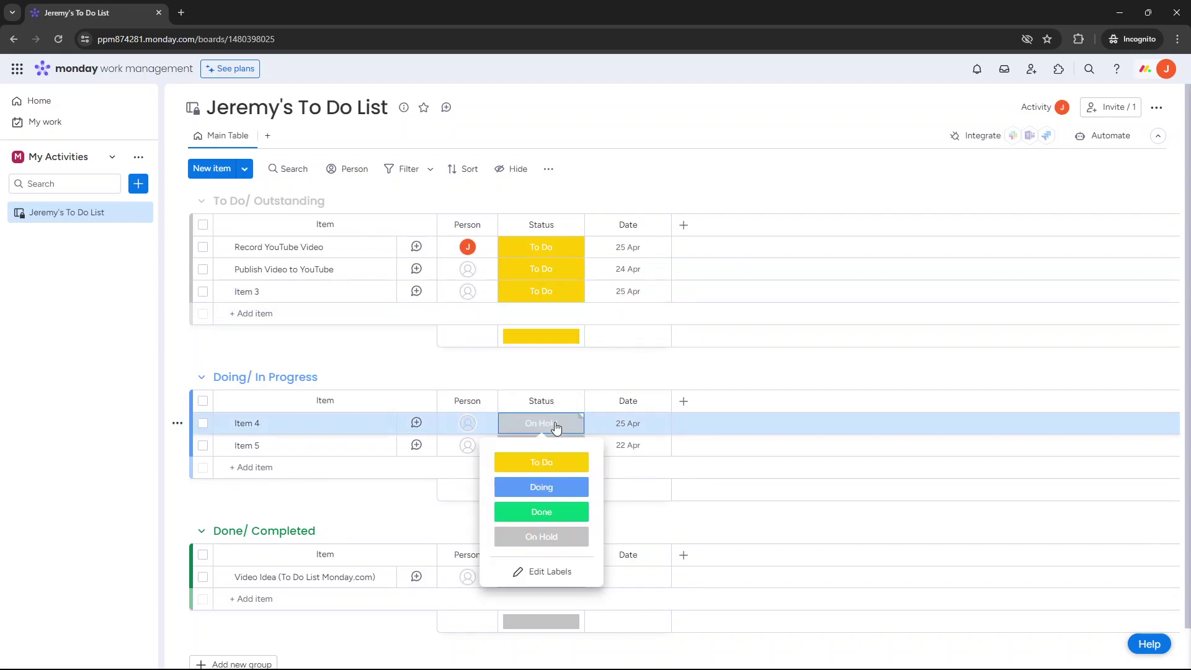
click(560, 486)
click(548, 445)
click(561, 510)
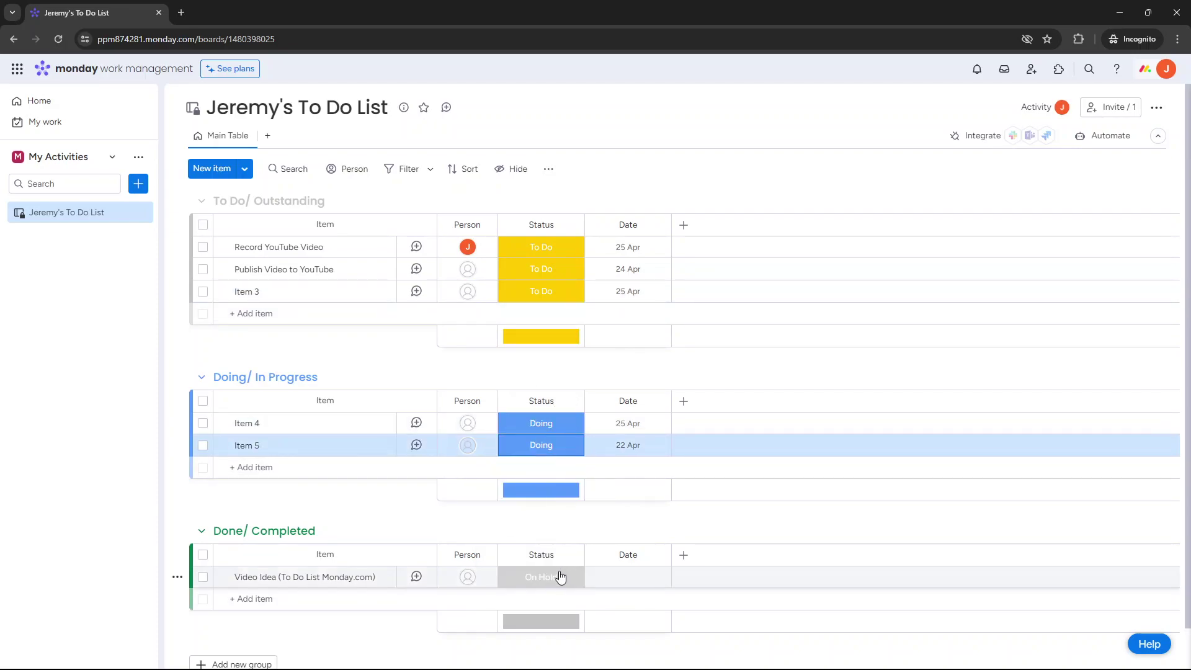
click(560, 576)
click(554, 487)
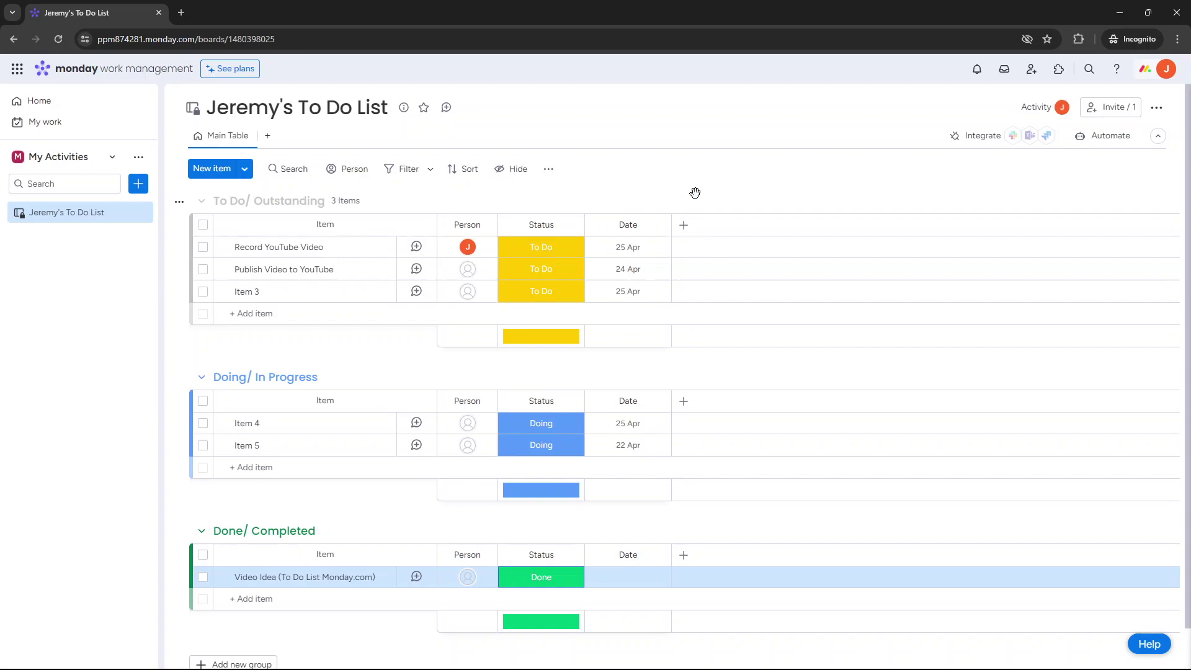
- Rename the Date column to Date Due and add an Expected Completion Date date column
click(636, 229)
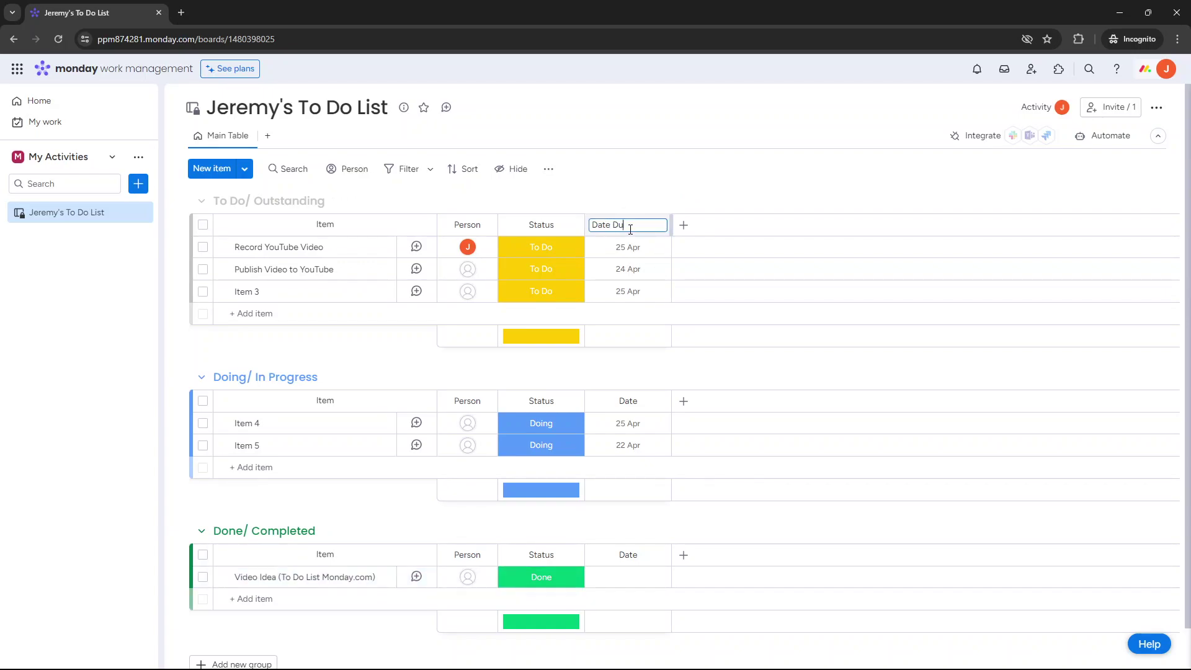
click(646, 186)
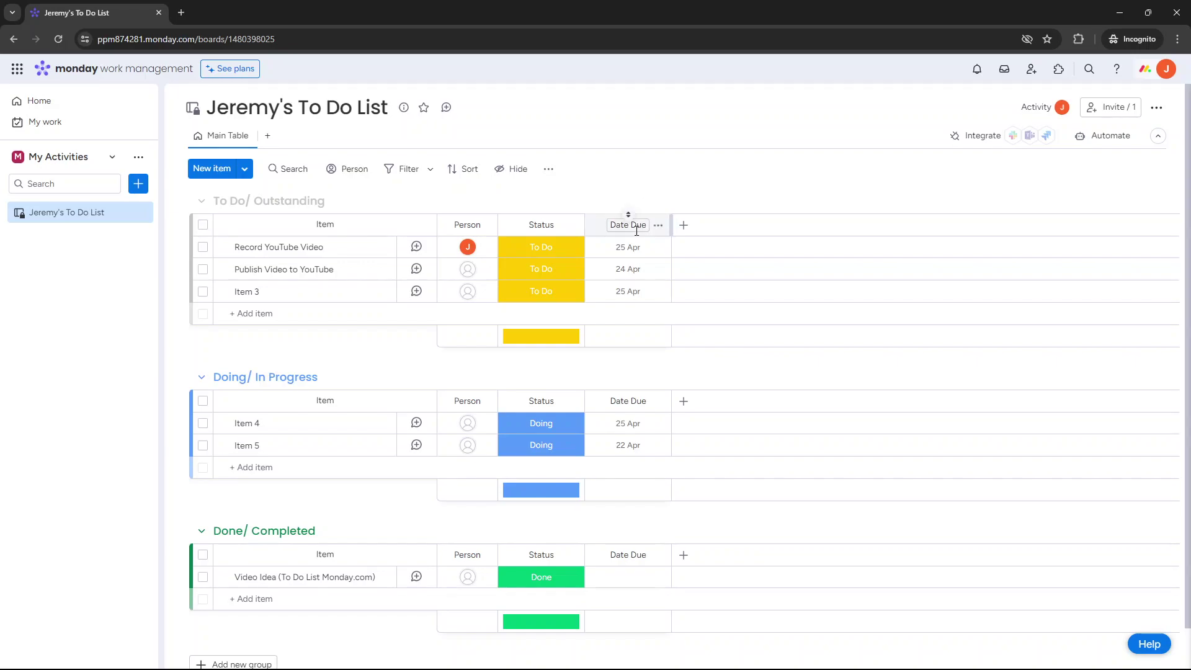
click(682, 229)
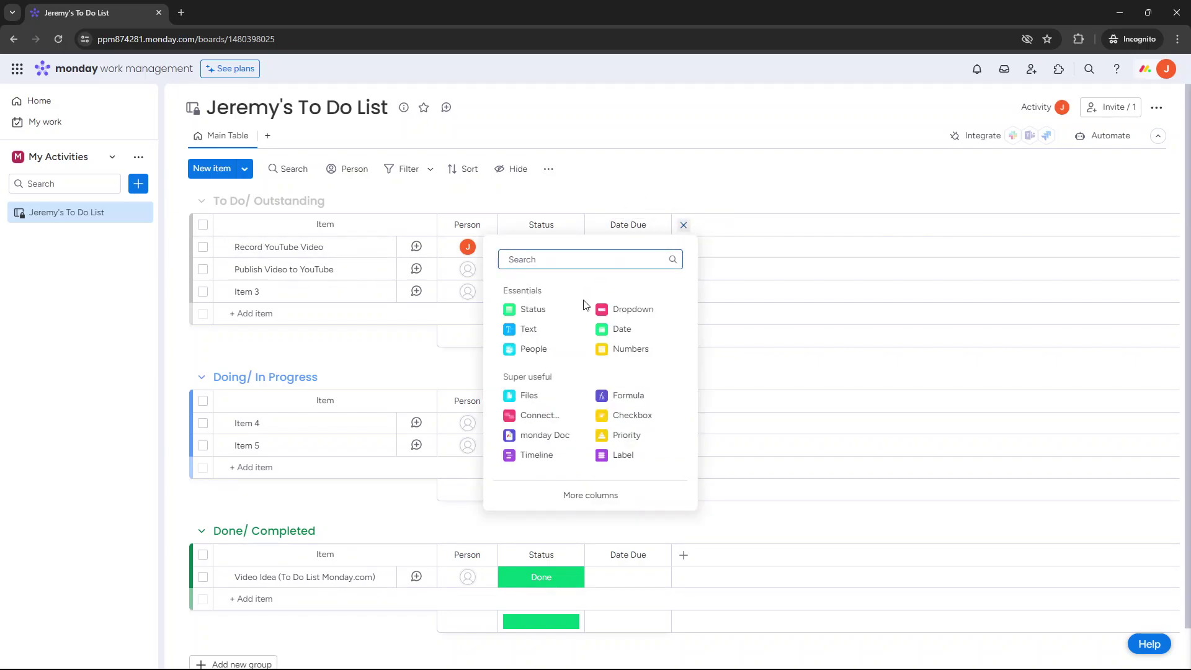
click(623, 329)
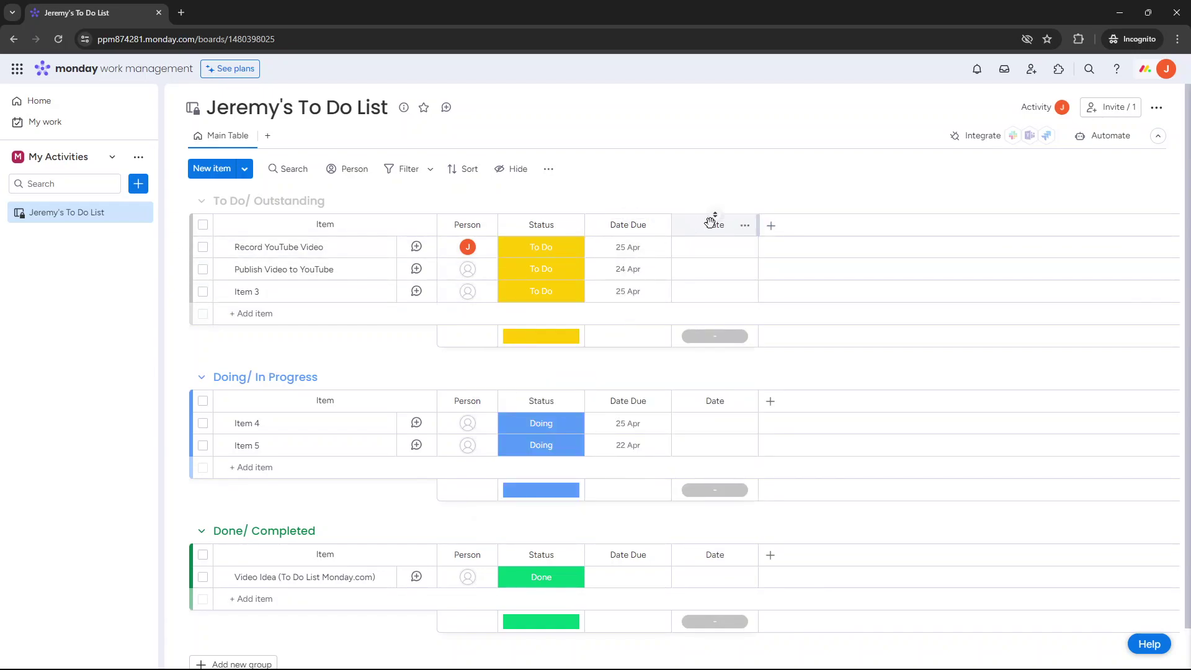
click(715, 225)
text(Expec)
text(ted Completion Date)
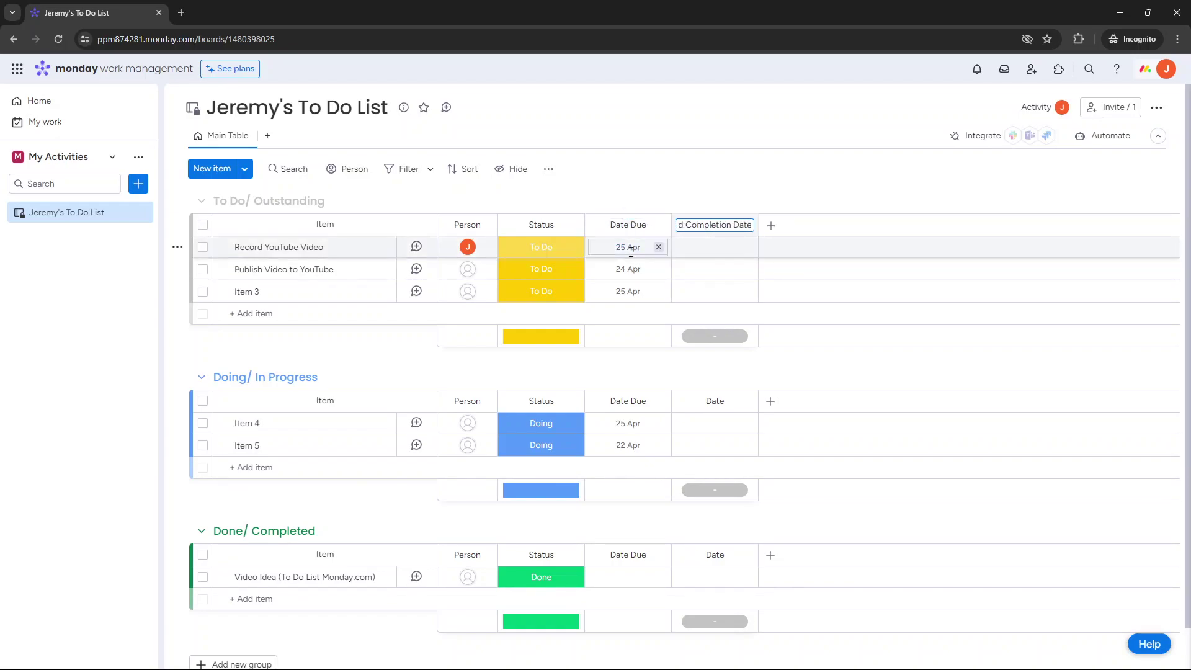
click(662, 196)
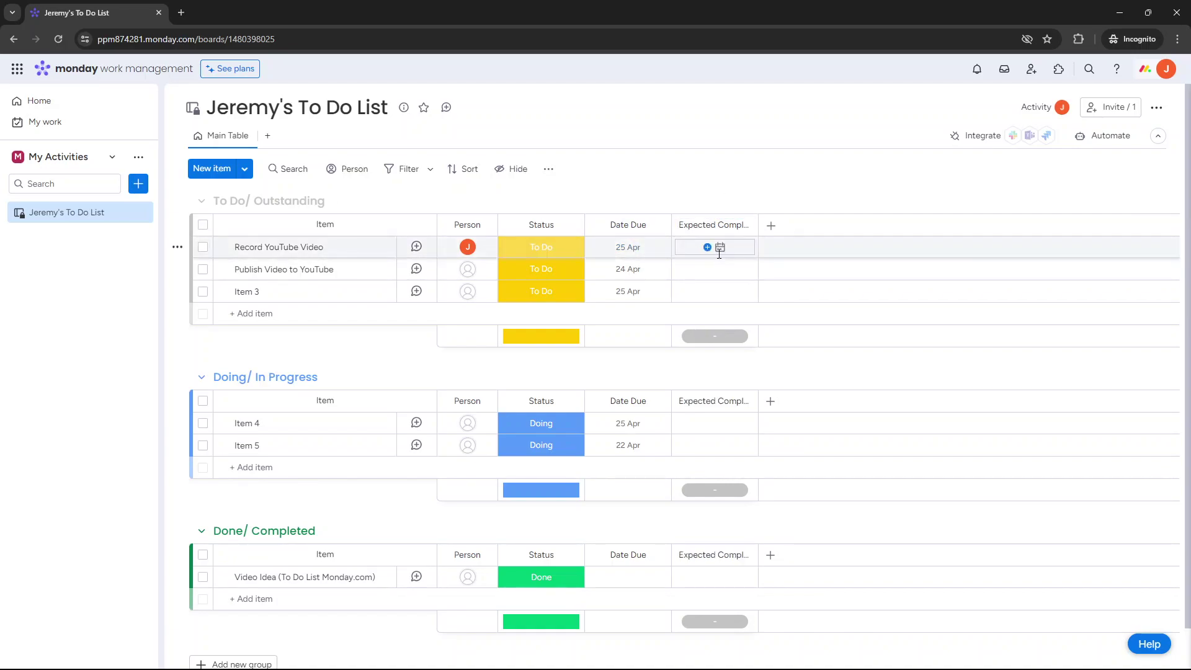
- Add a Priority column and set Record YouTube Video to High and Publish Video to YouTube to Medium
click(772, 227)
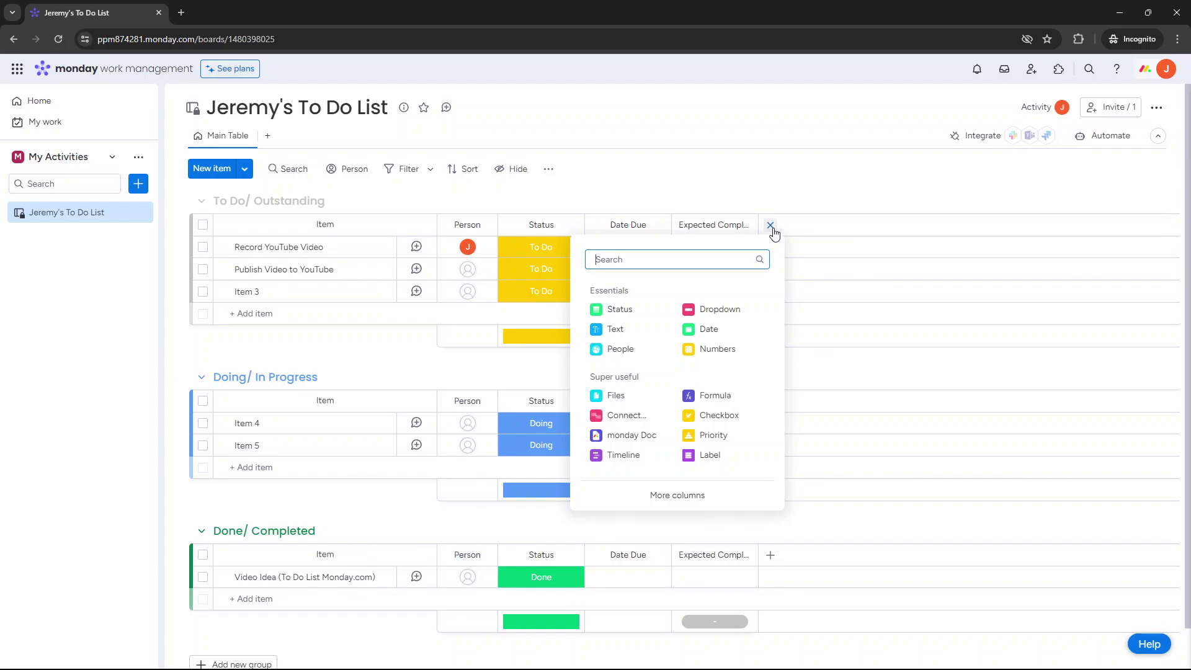
click(713, 435)
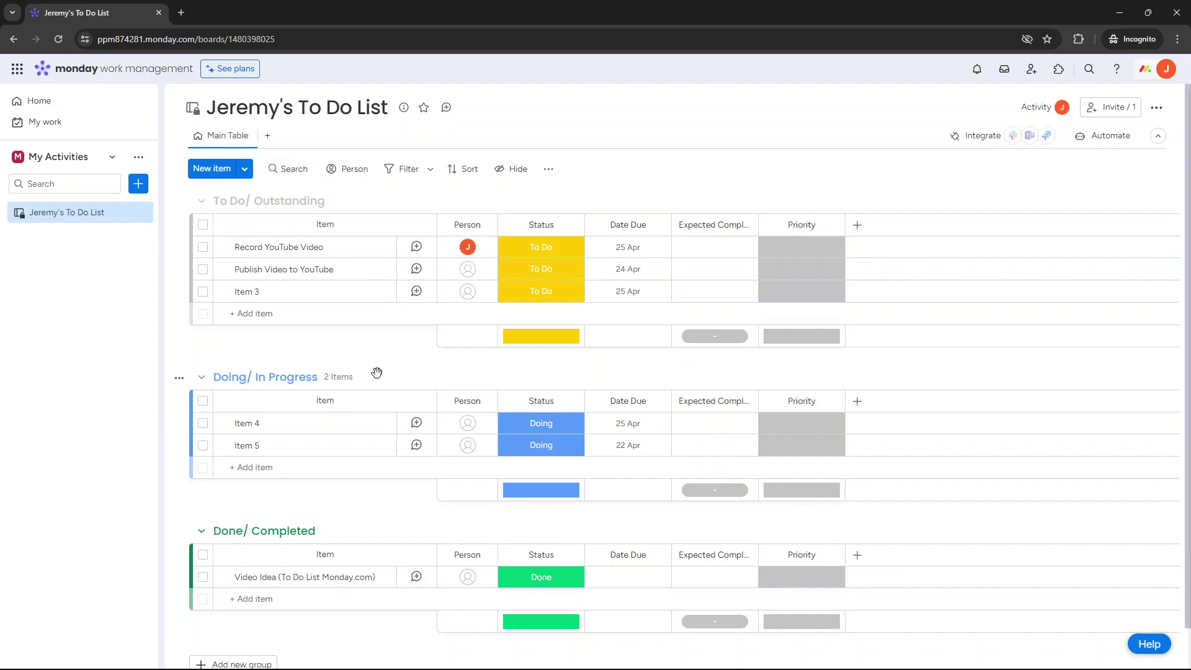
click(809, 253)
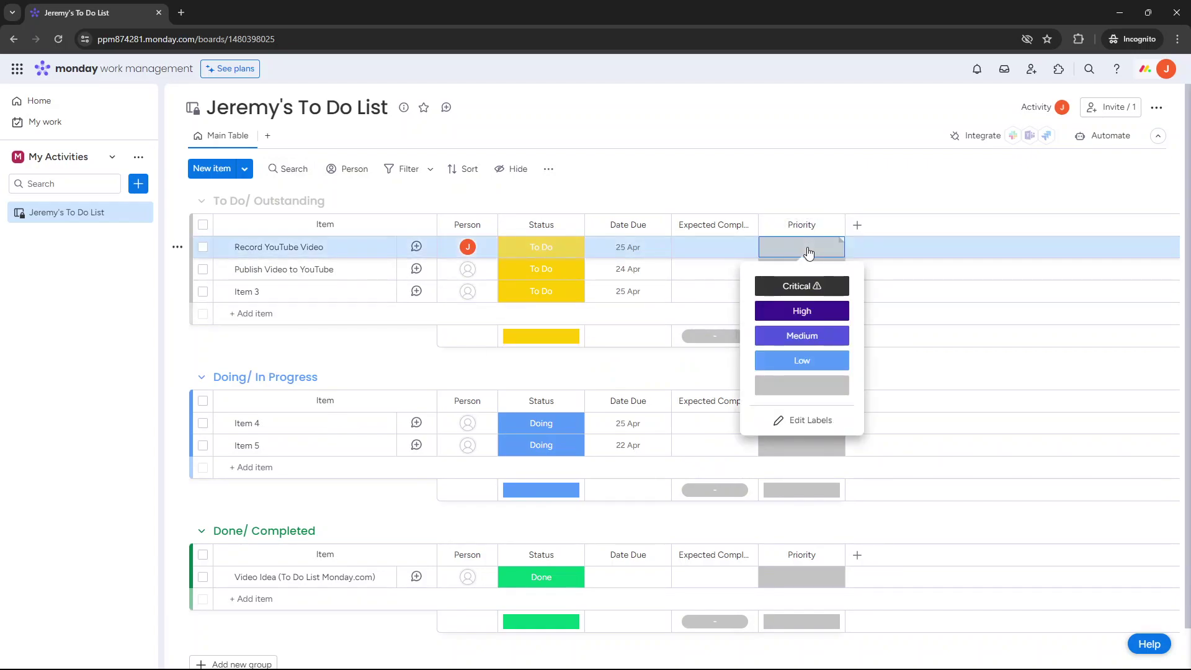
click(805, 311)
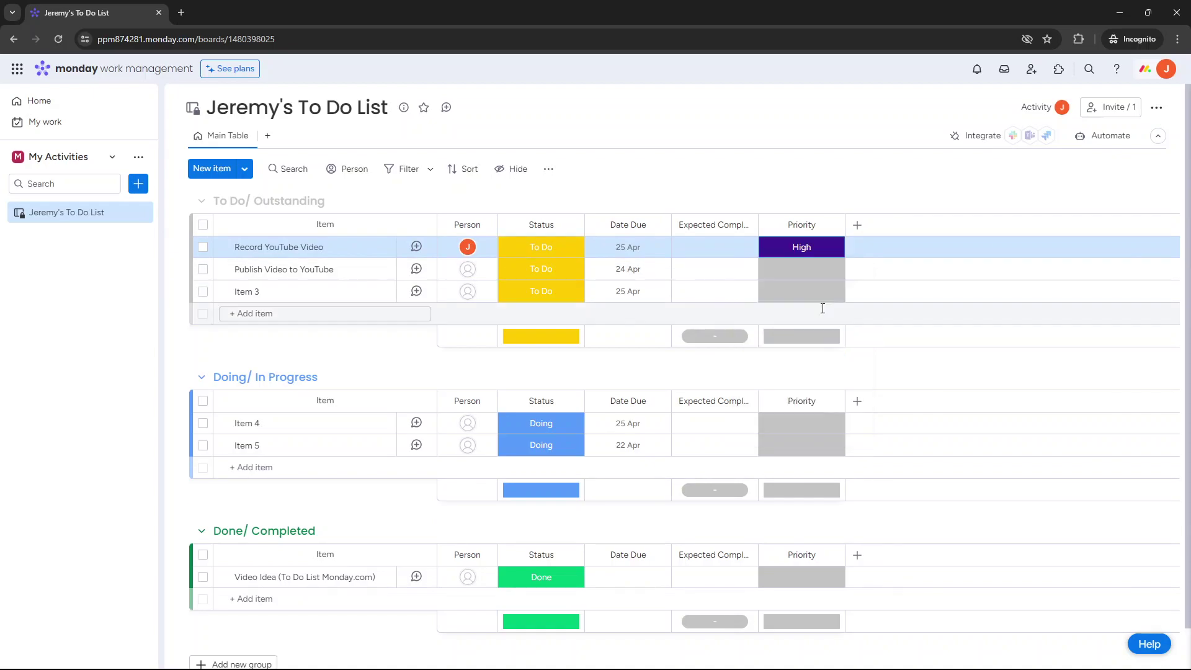
click(801, 277)
click(813, 358)
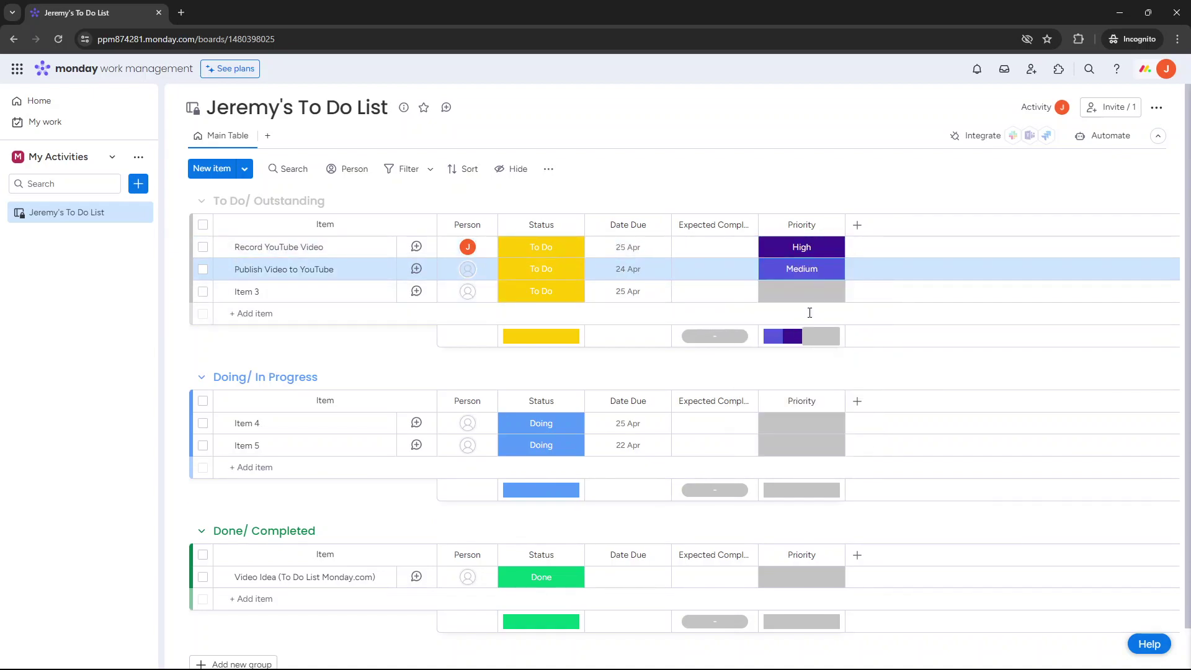
- Set the remaining priorities: Item 3 Low, Video Idea Critical, Item 4 Low, Item 5 High
click(802, 293)
click(818, 405)
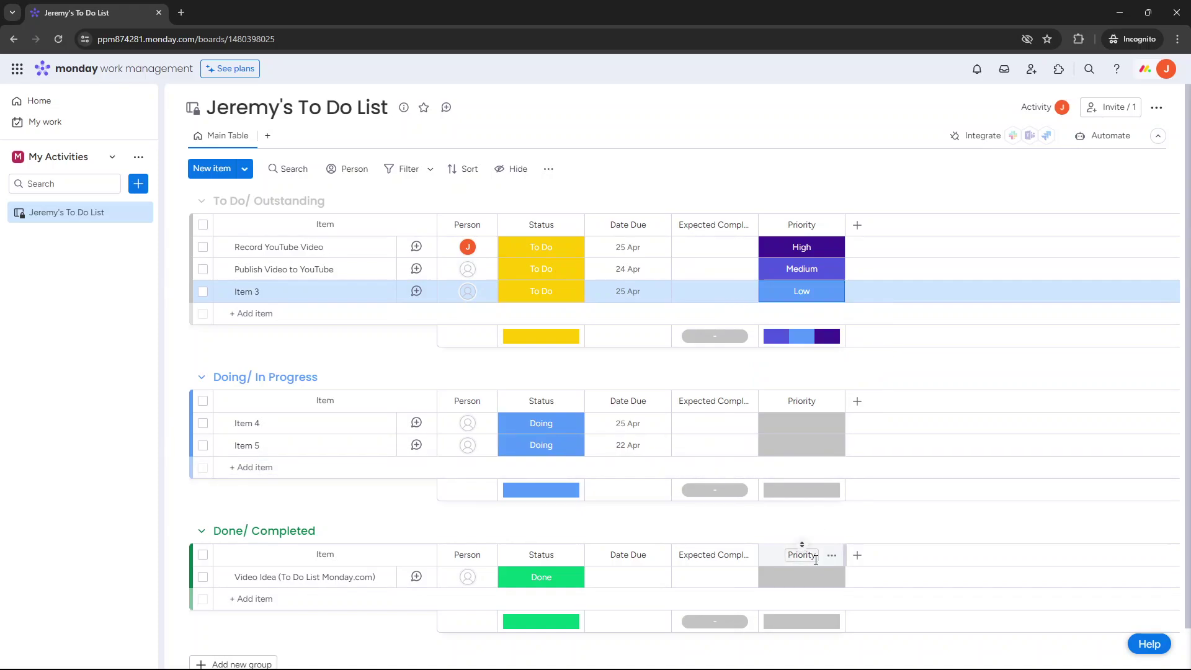
click(802, 577)
click(807, 413)
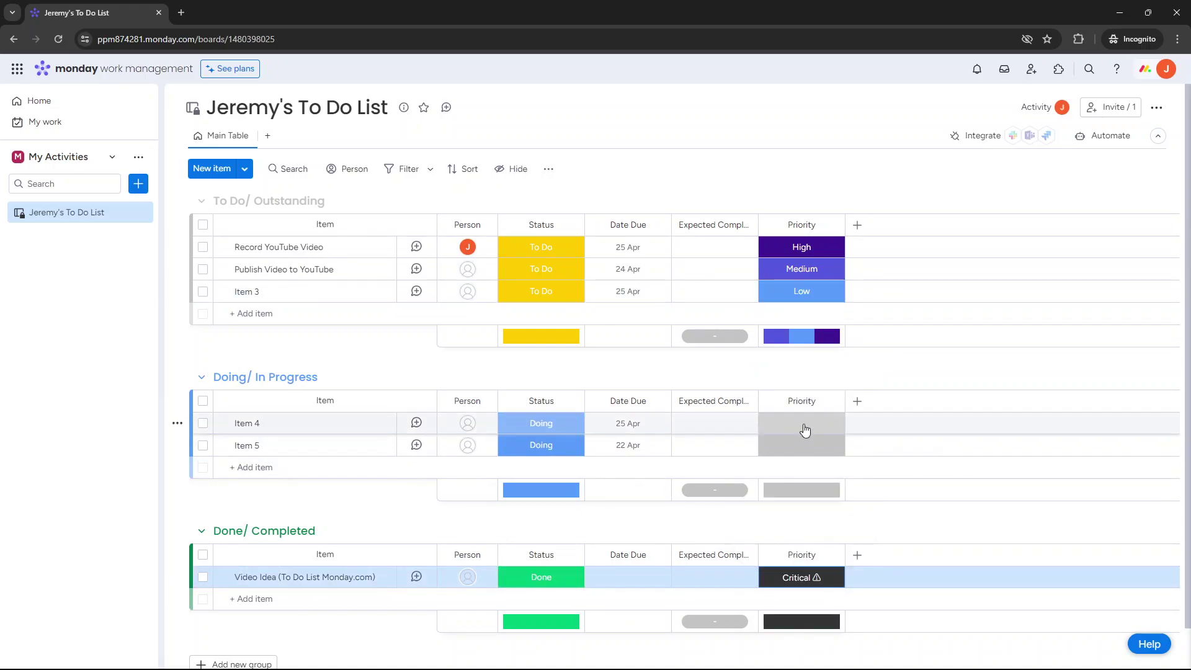
click(802, 424)
click(819, 538)
click(806, 445)
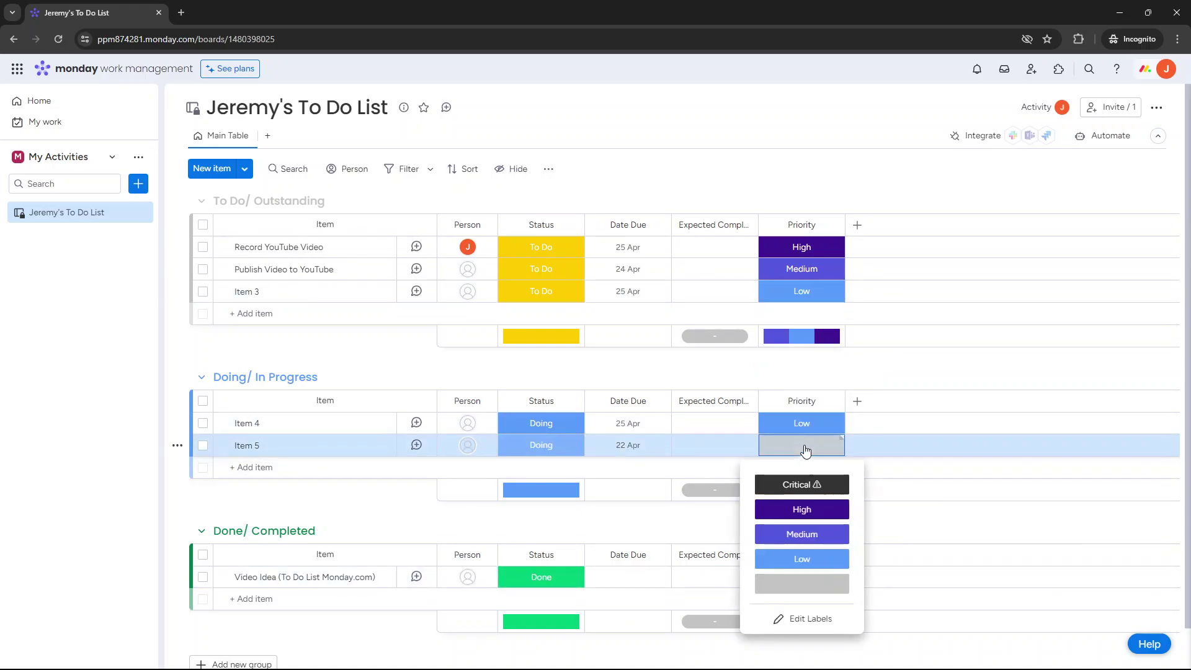
click(813, 510)
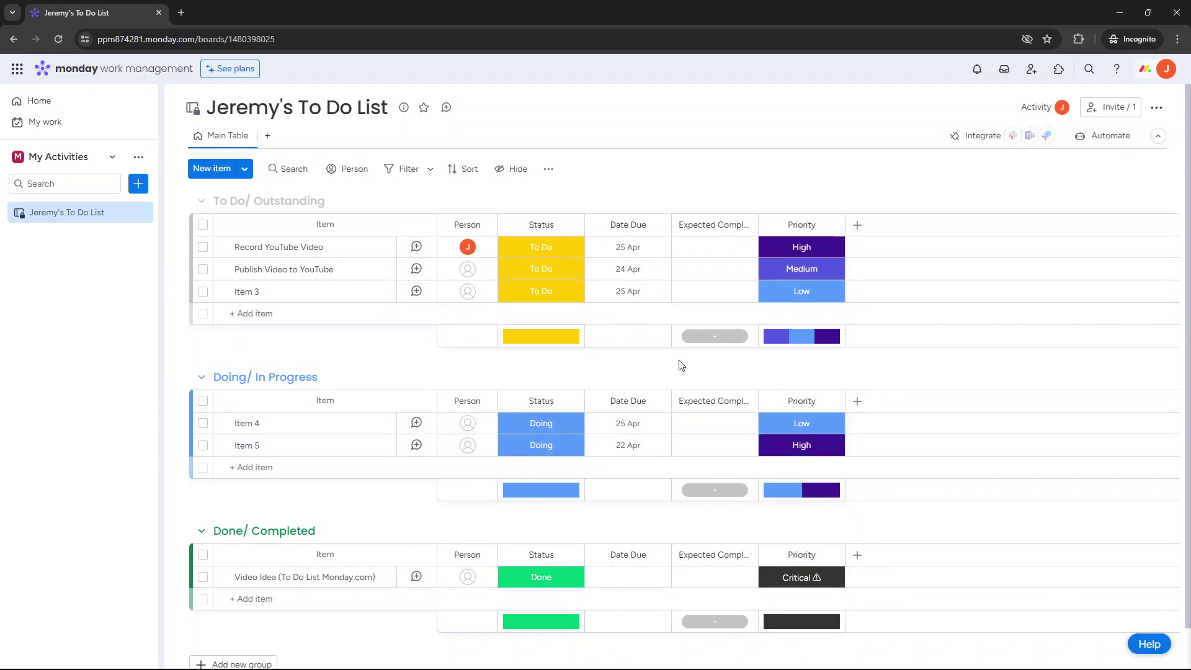
click(857, 225)
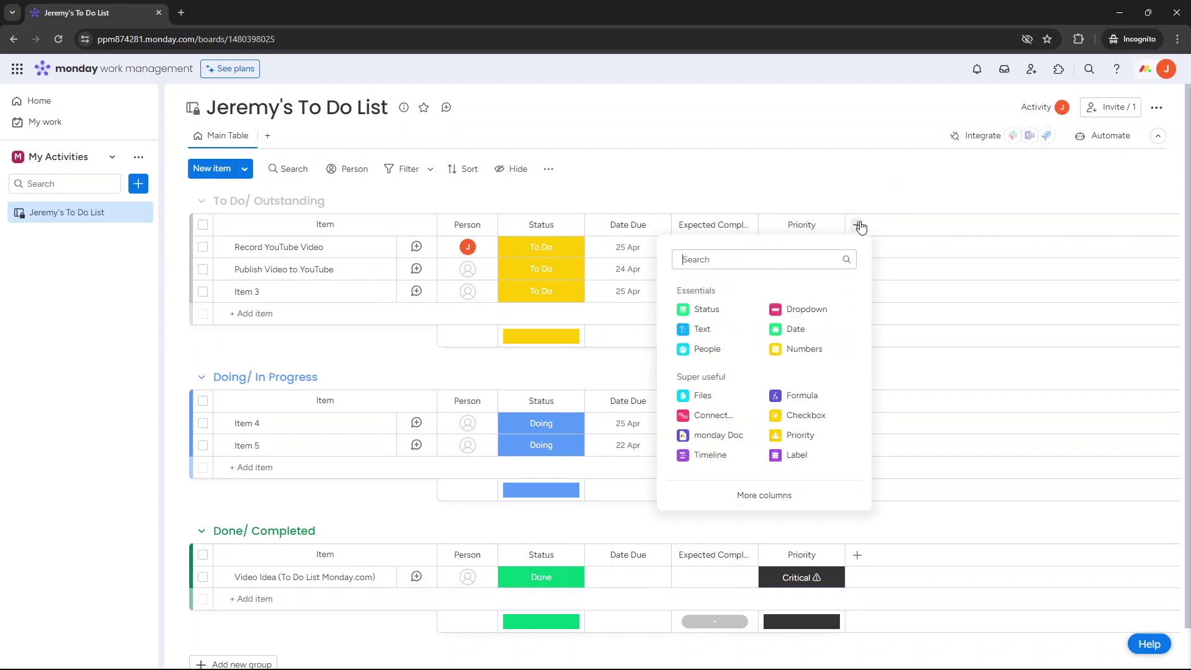
- Close the column-type menu without adding another column
click(858, 225)
click(857, 225)
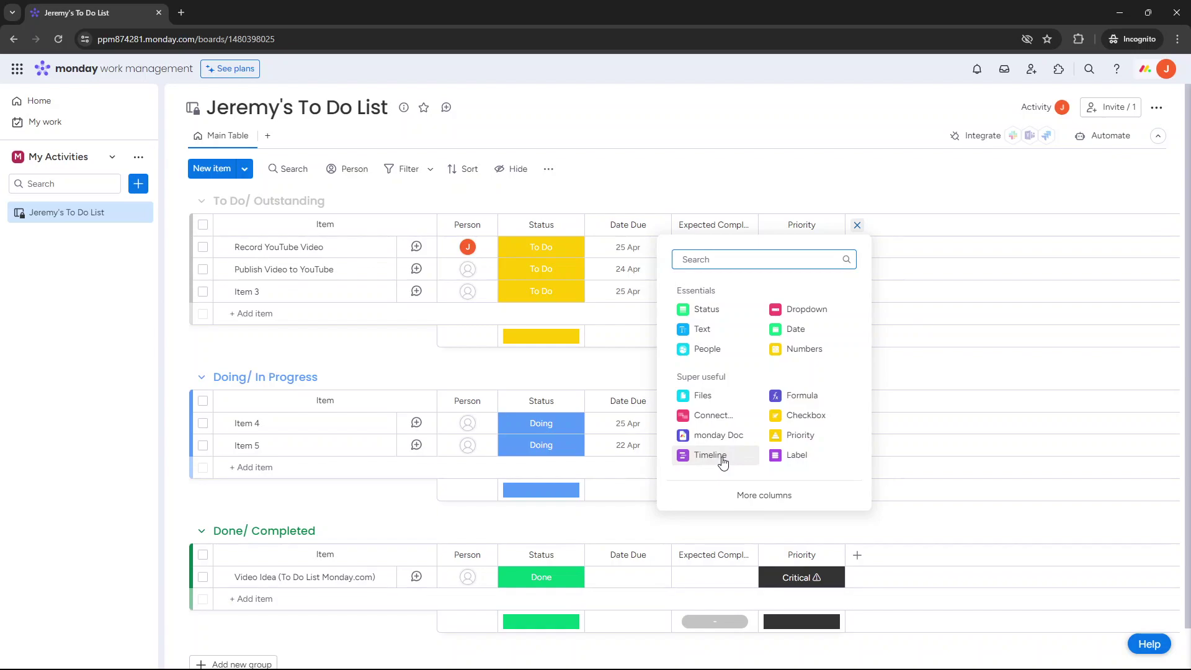
click(676, 190)
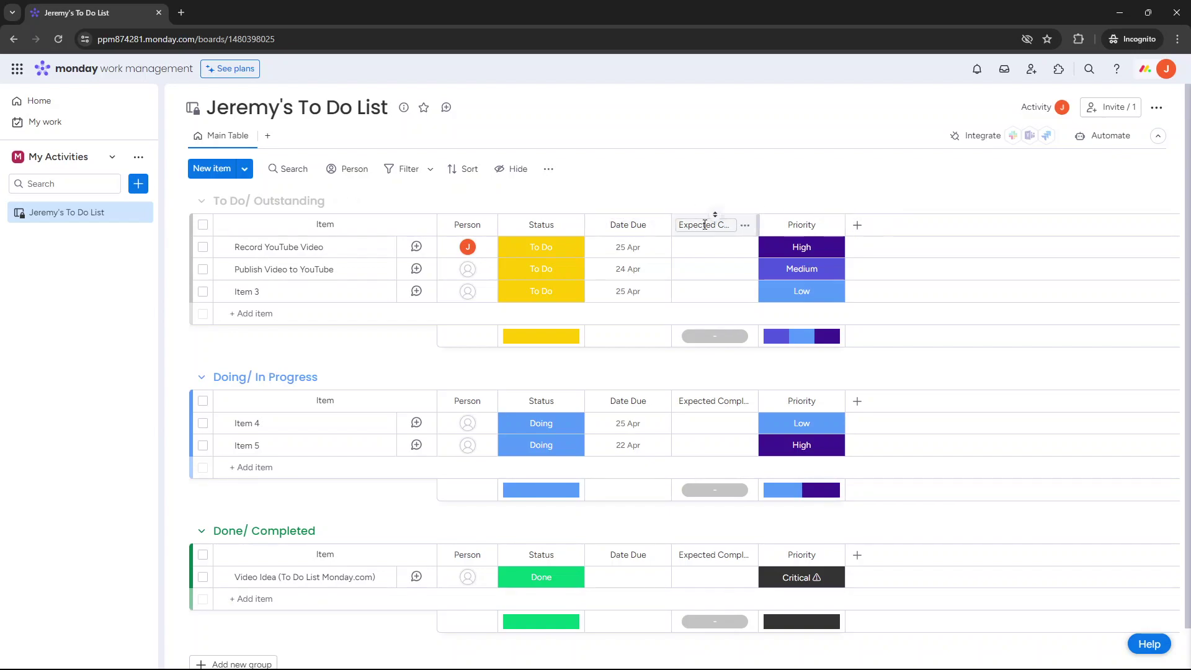
- Widen the Expected Completion Date column and add a new date column titled Start Date
drag(759, 222, 795, 222)
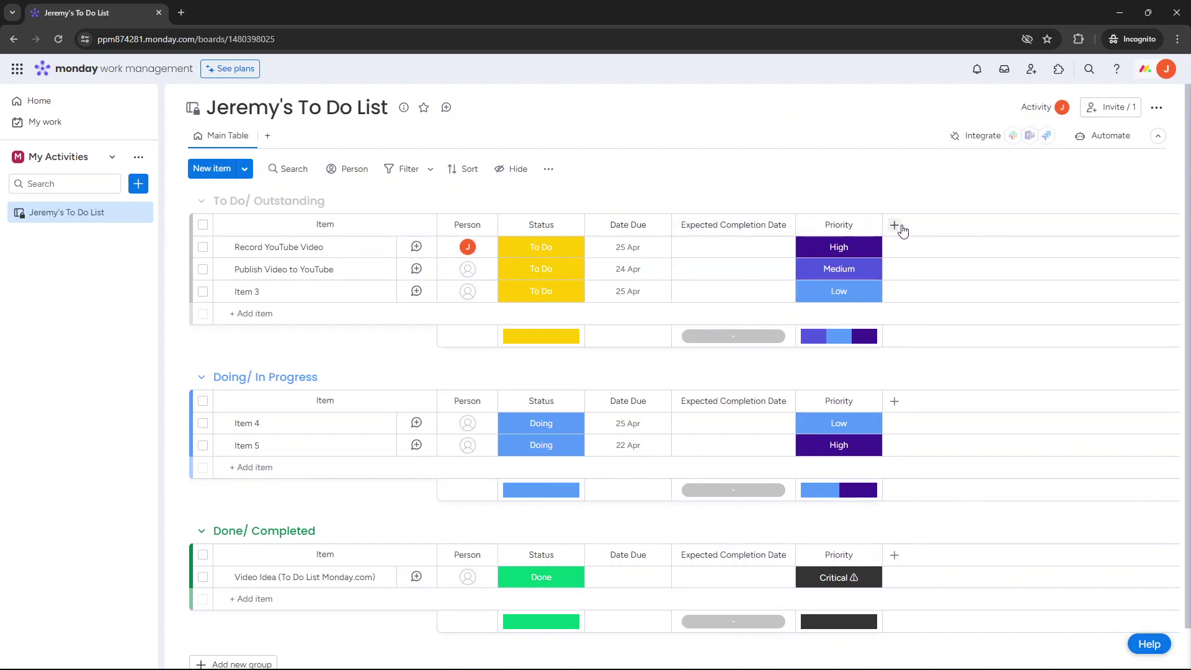
click(895, 225)
click(832, 329)
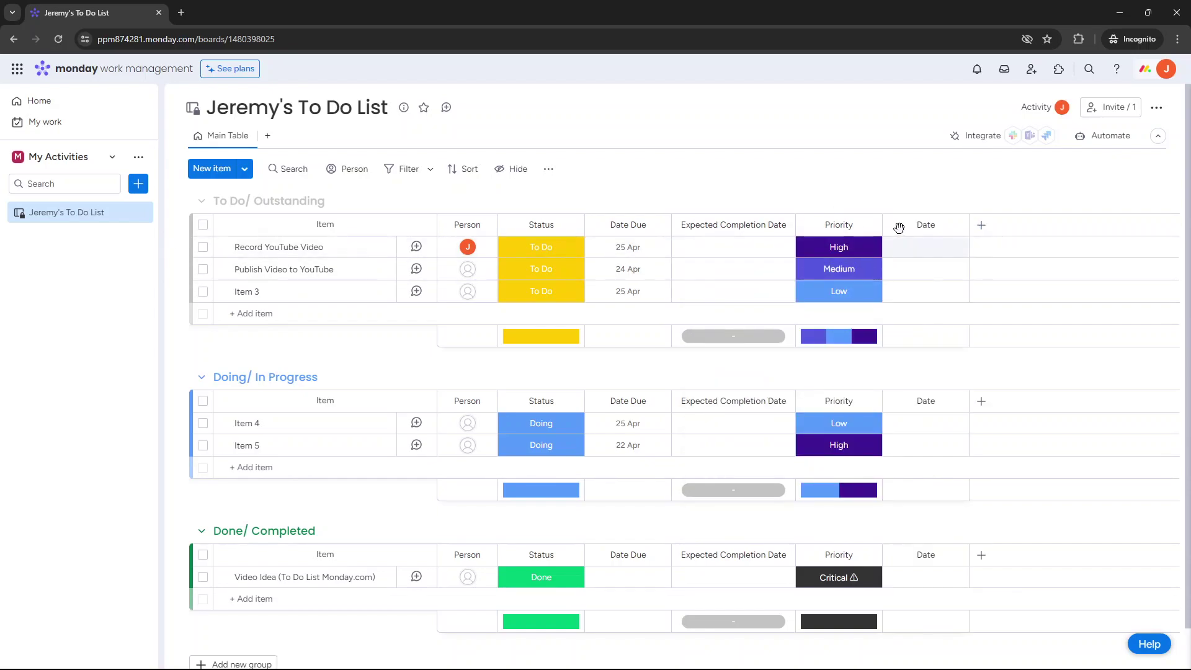
click(906, 224)
text(Syta)
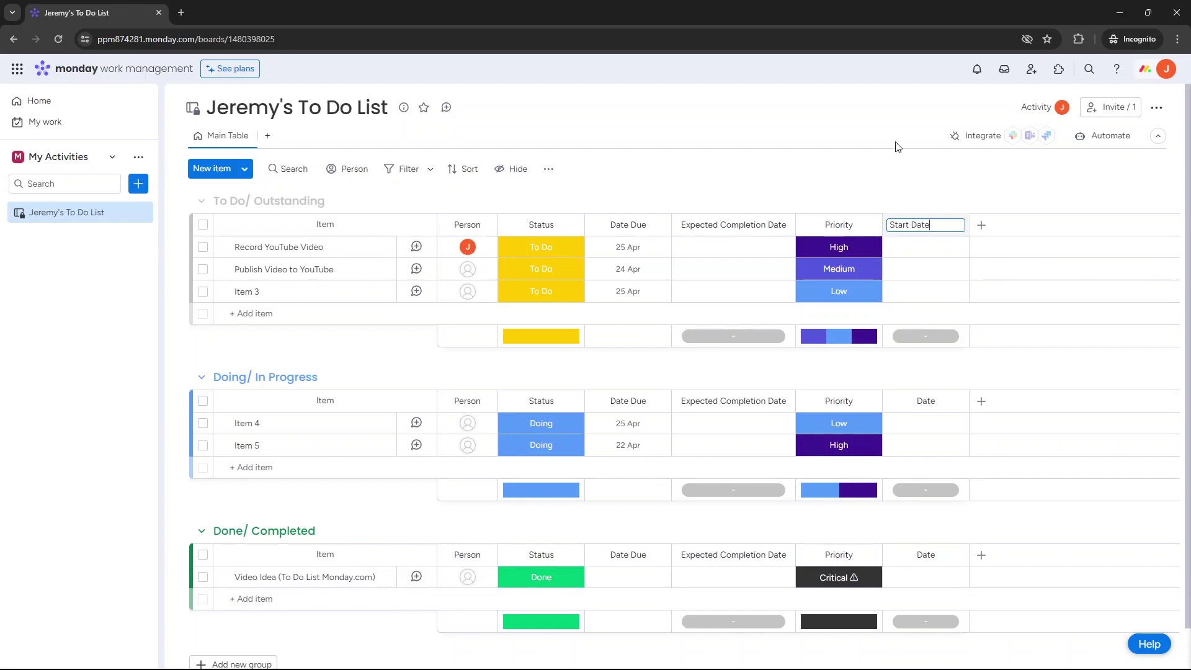
key(Return)
- Move the Start Date column in front of Date Due
drag(893, 225, 626, 231)
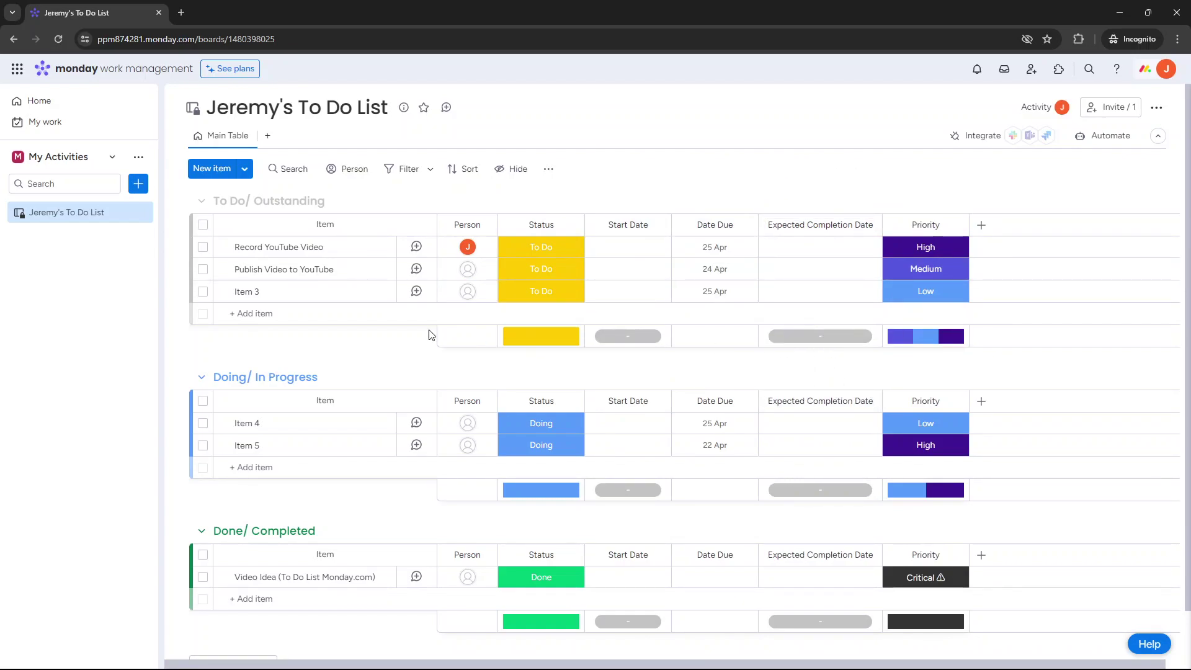
scroll(409, 385, down, 1)
scroll(411, 397, up, 1)
- Add a Calendar view, dismiss its widgets tip, and preview Item 5's card there
click(269, 139)
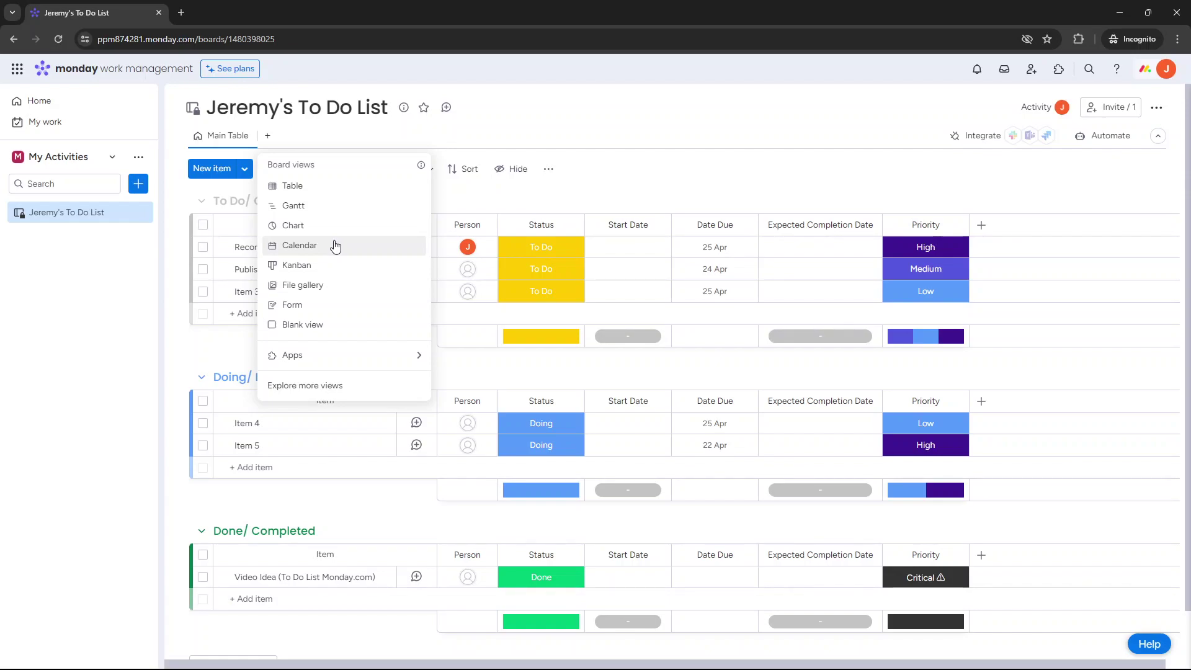
click(335, 247)
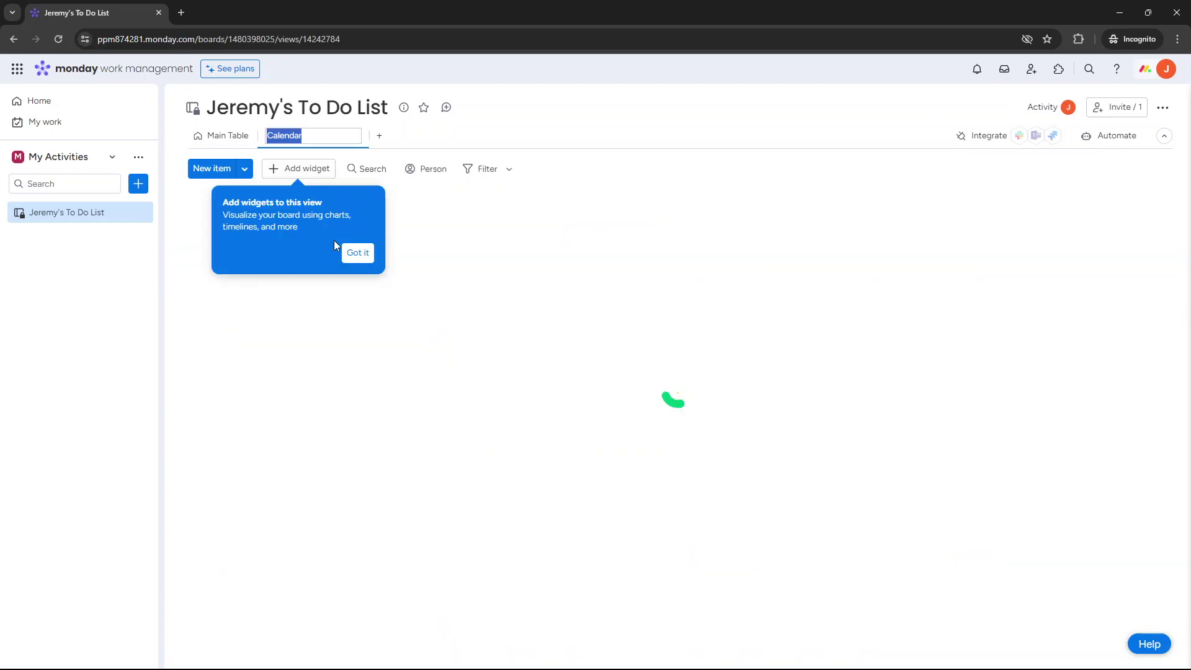
click(355, 252)
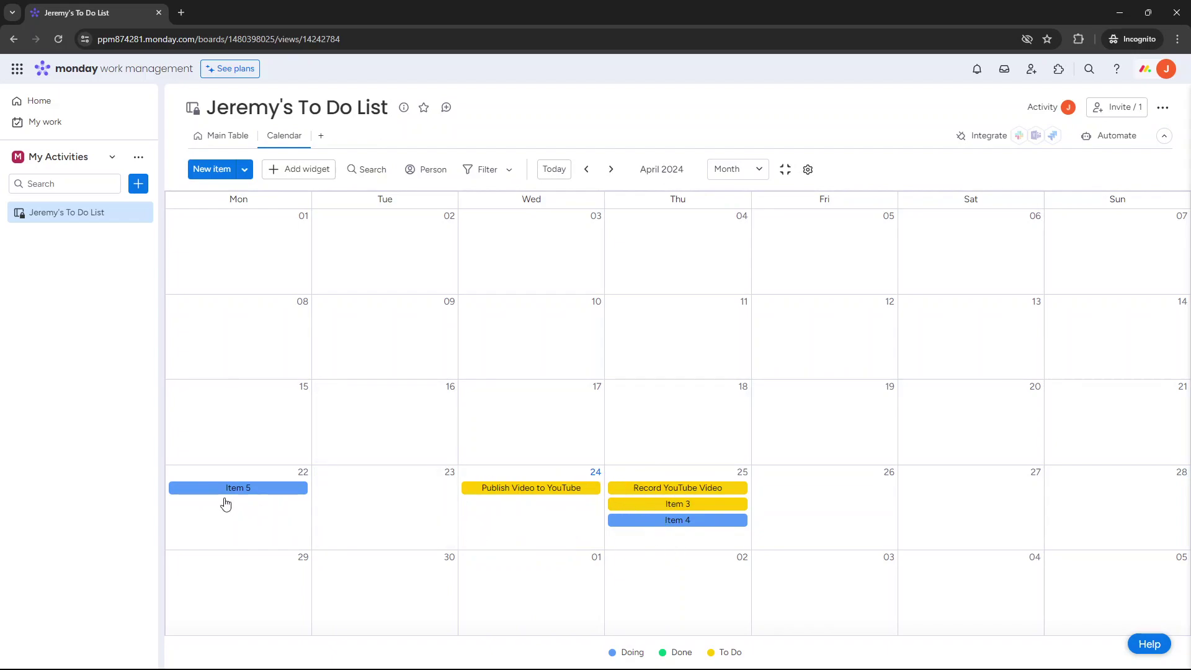
click(244, 489)
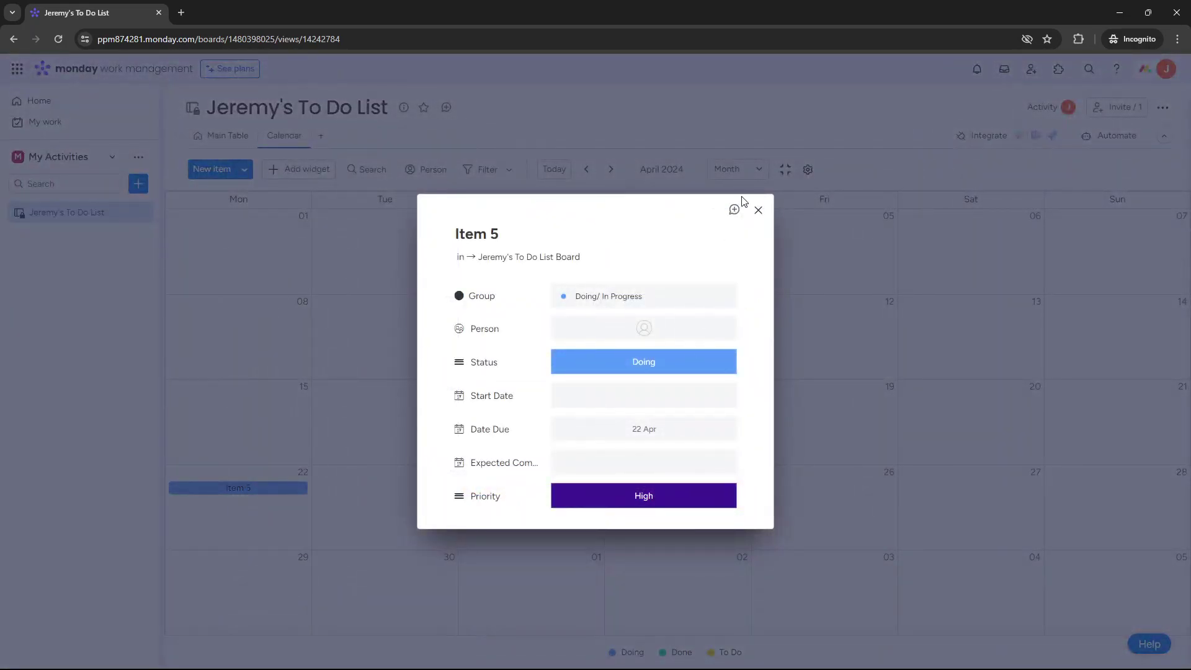
key(Escape)
- Return to the Main Table and rename Item 4 to Demo
click(208, 137)
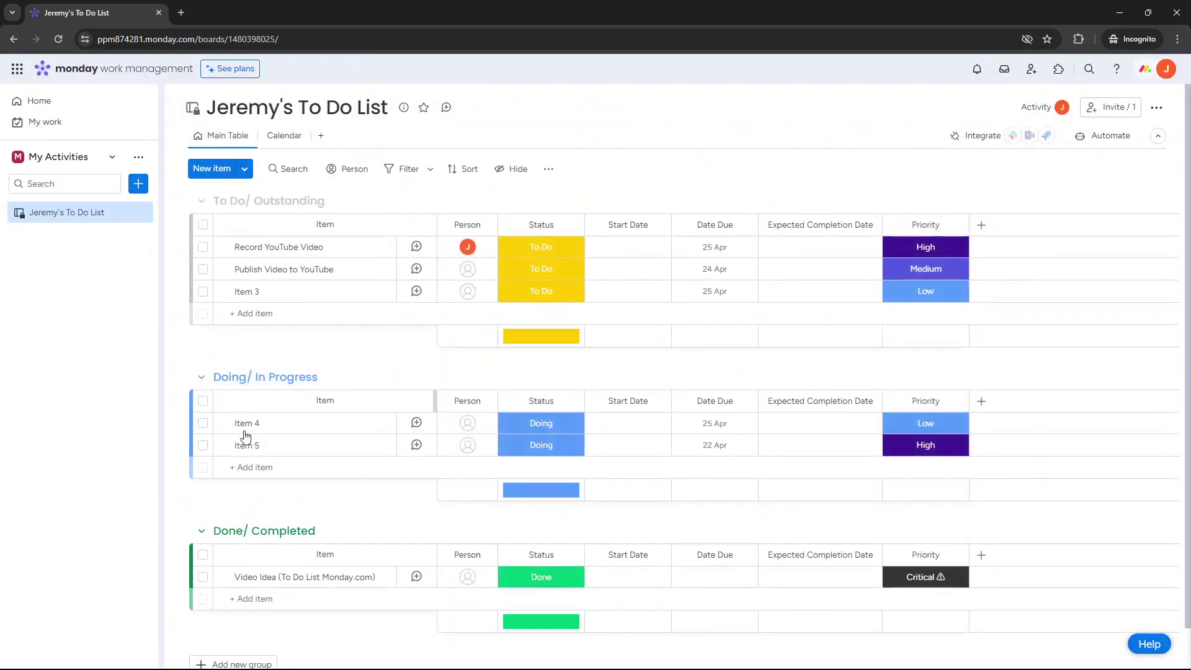
click(251, 445)
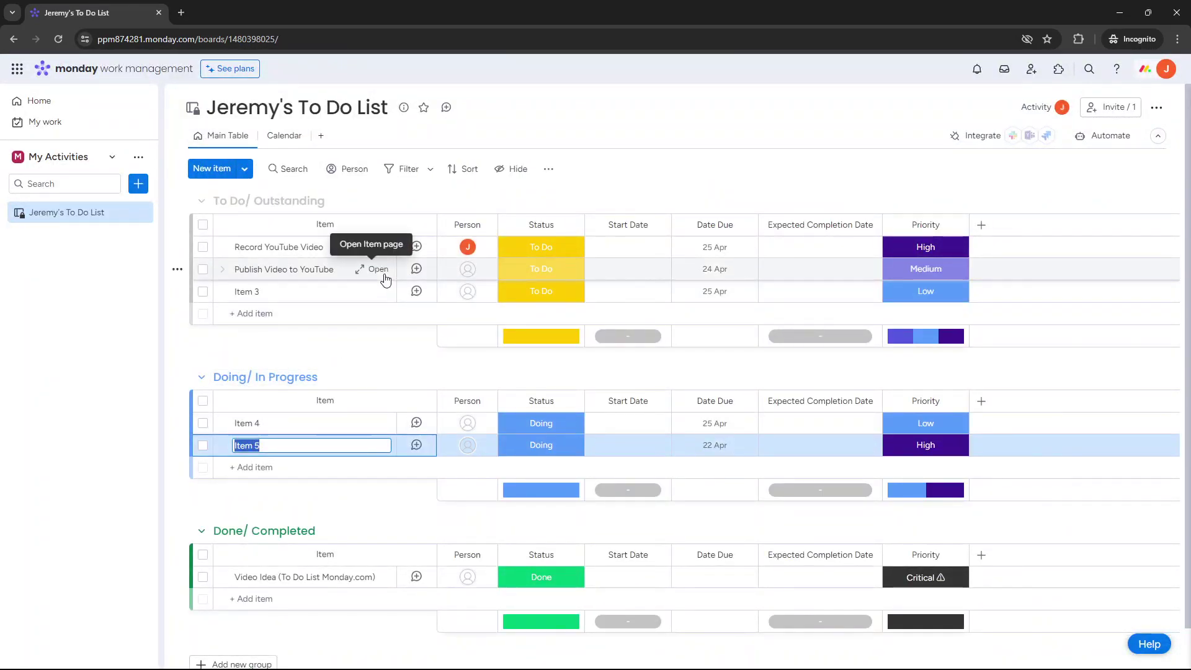
click(304, 247)
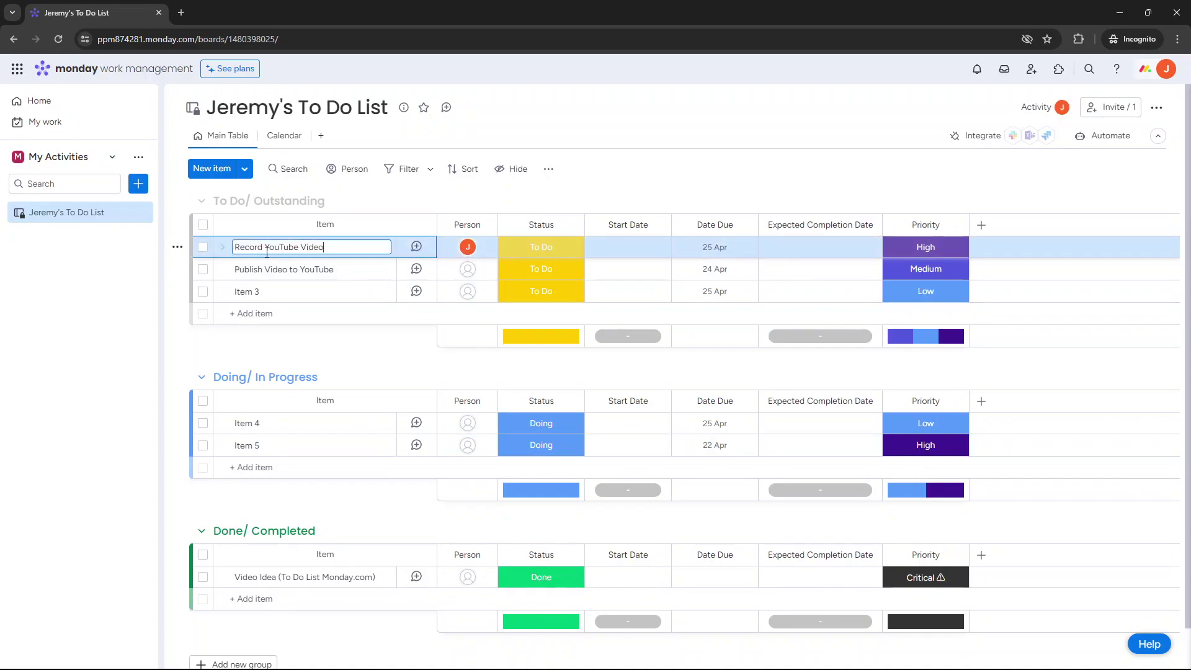
double_click(255, 247)
click(251, 423)
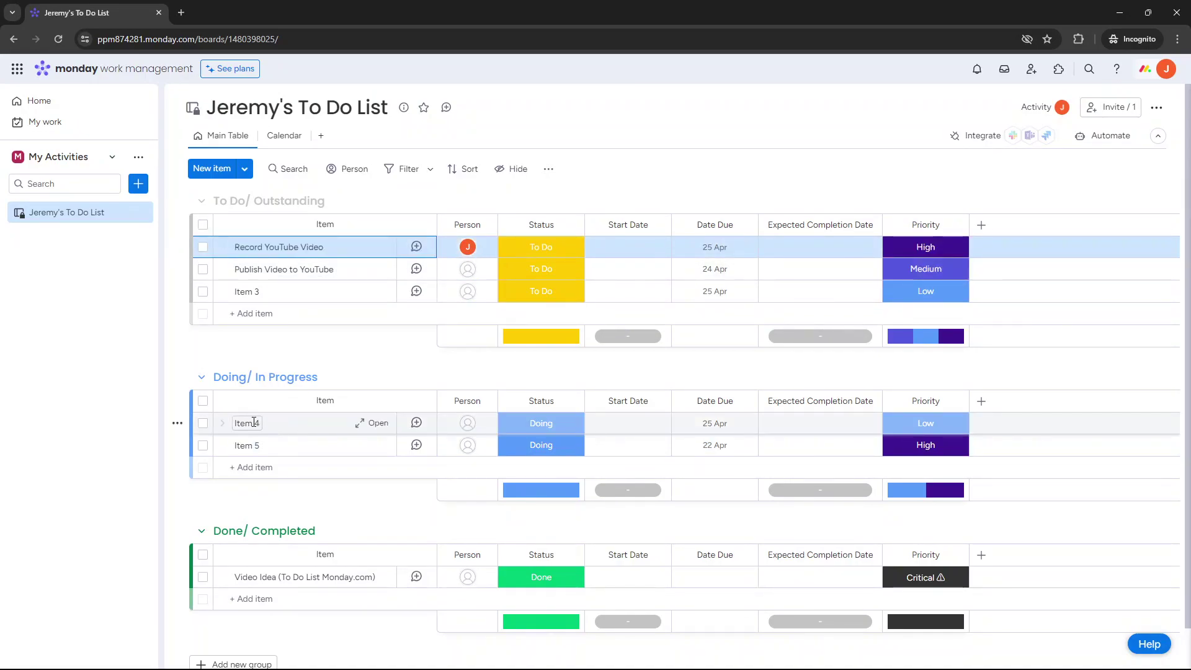
text(Demo)
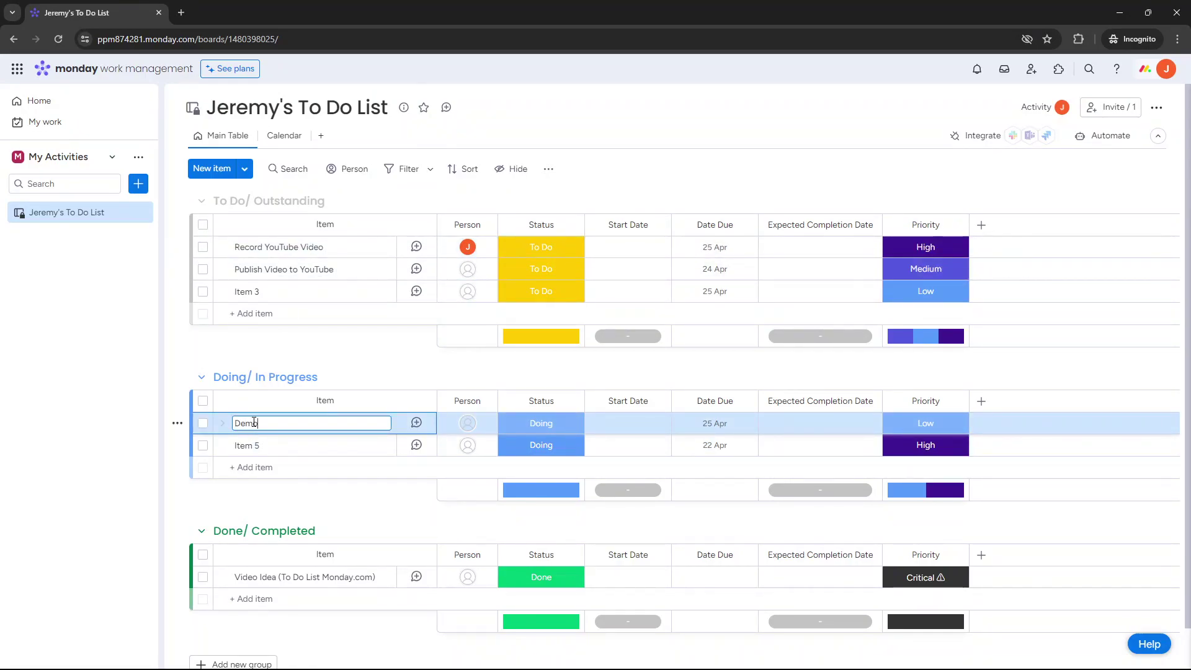
key(Return)
- Select Item 5's name text and try to bring up its row options
click(253, 444)
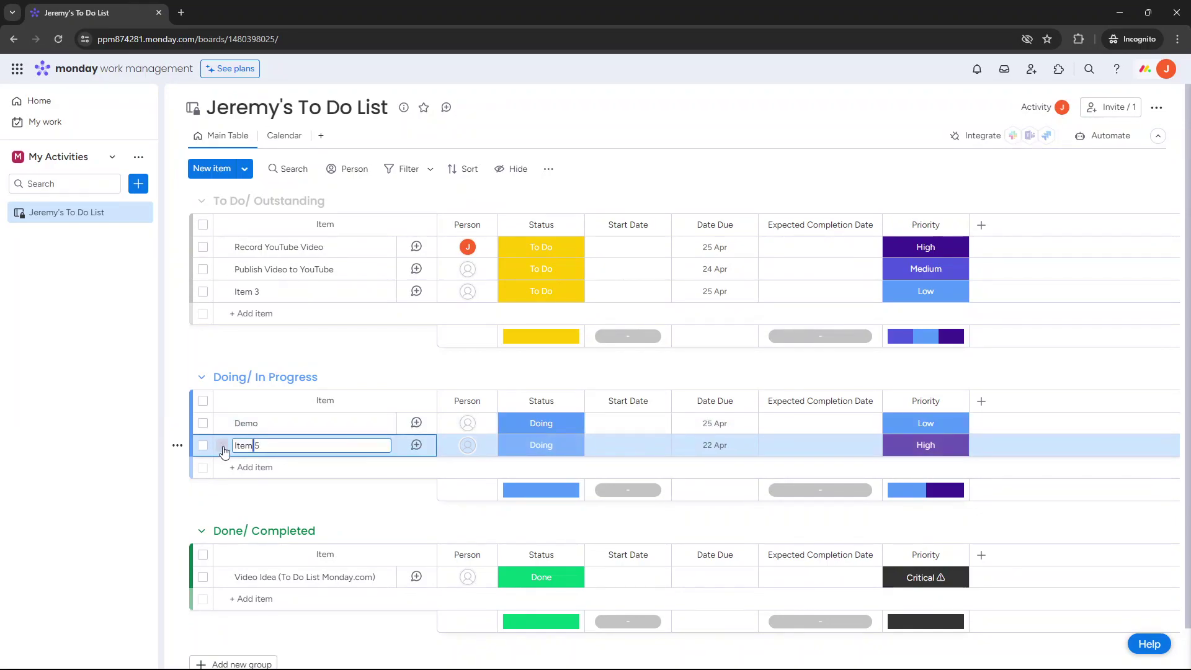
right_click(181, 449)
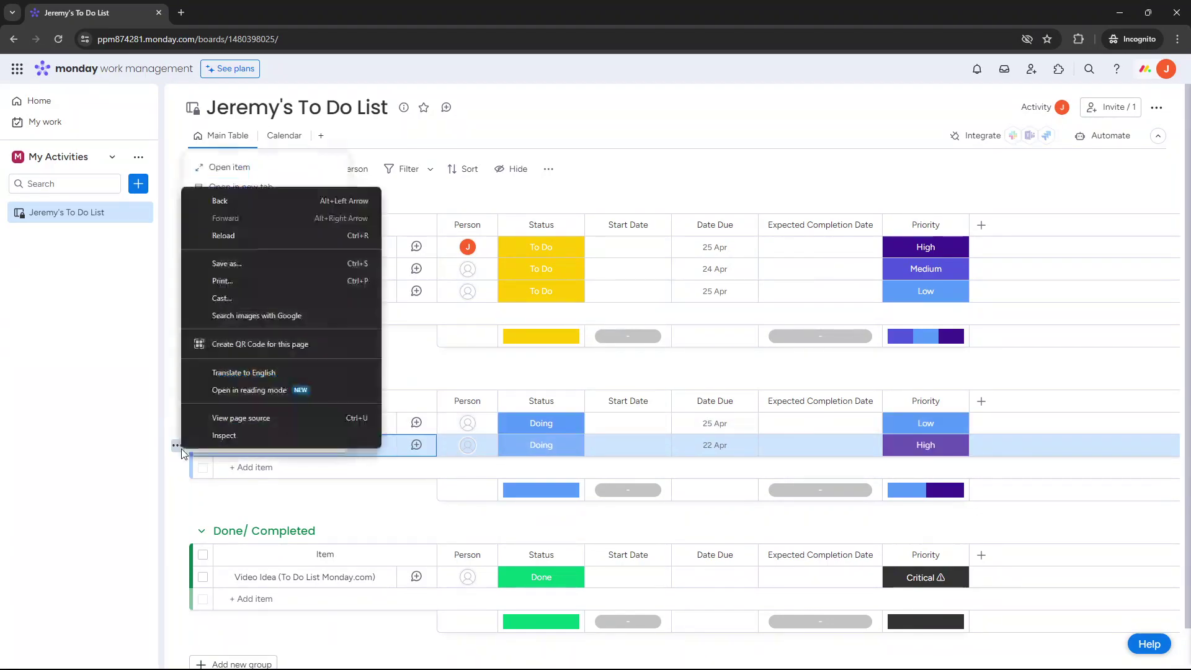
key(Escape)
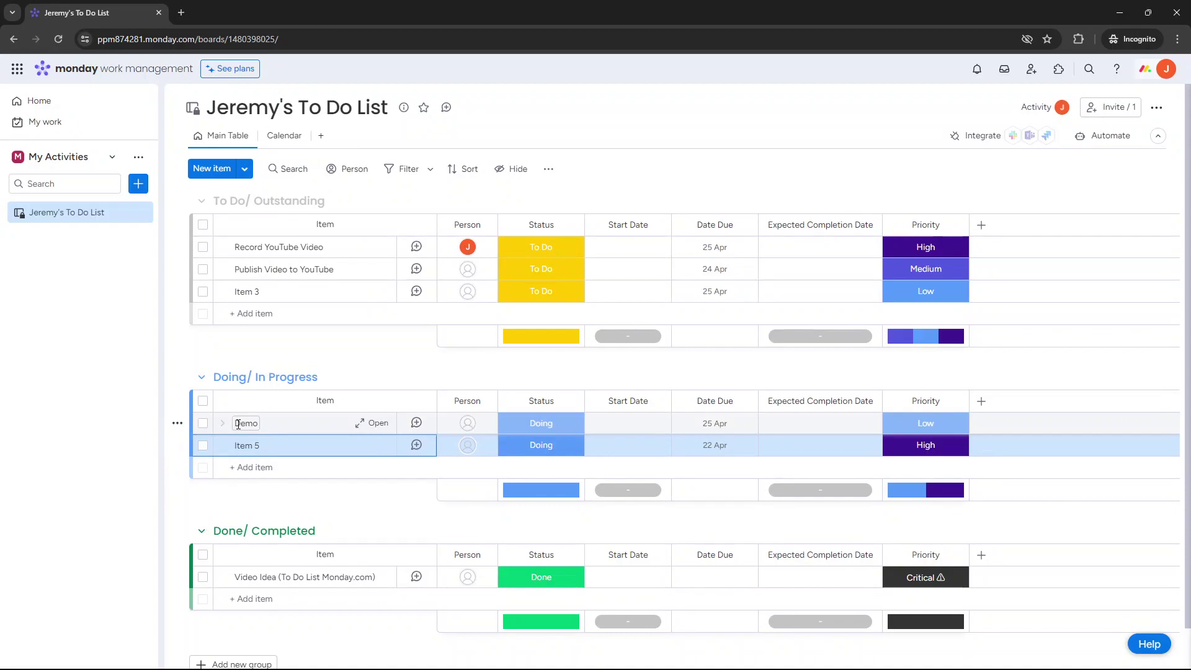
click(254, 445)
drag(259, 445, 200, 456)
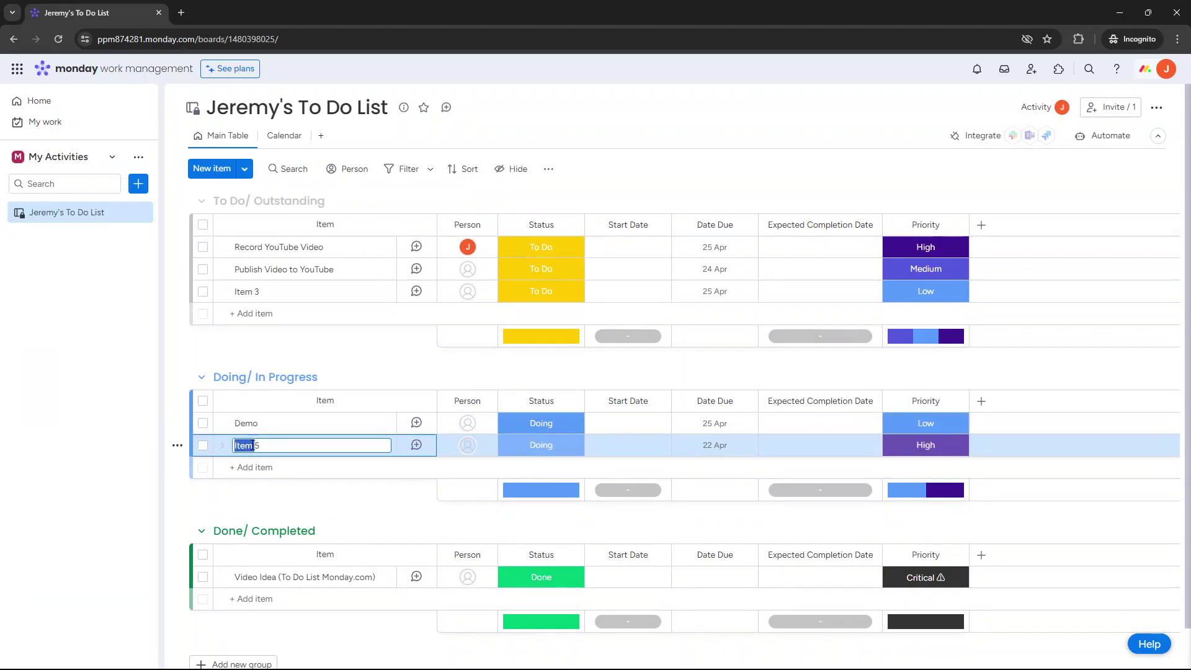
- Delete Item 5, check the Calendar view, and dismiss the deletion notice
click(178, 445)
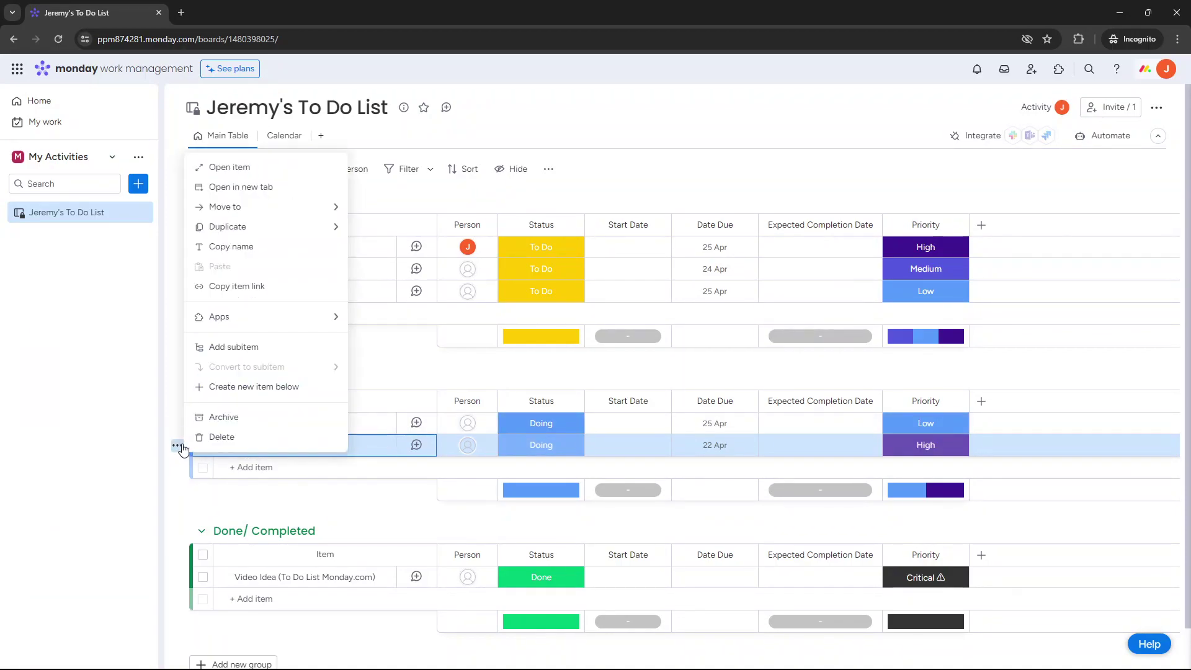
click(222, 438)
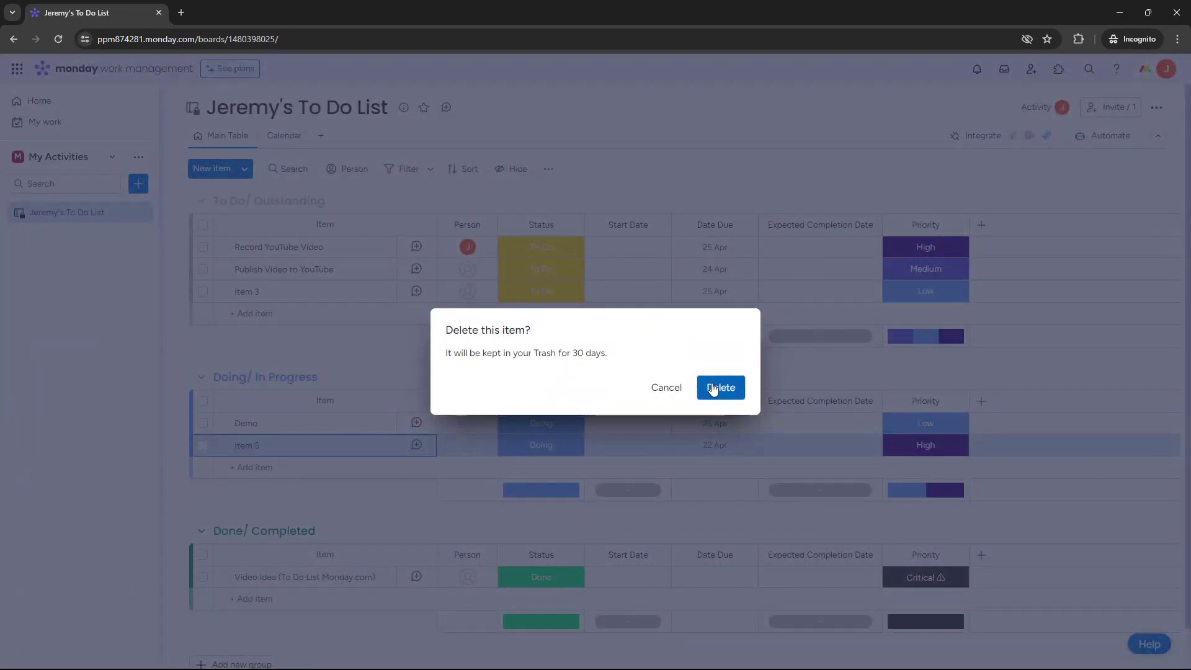
click(720, 386)
click(283, 135)
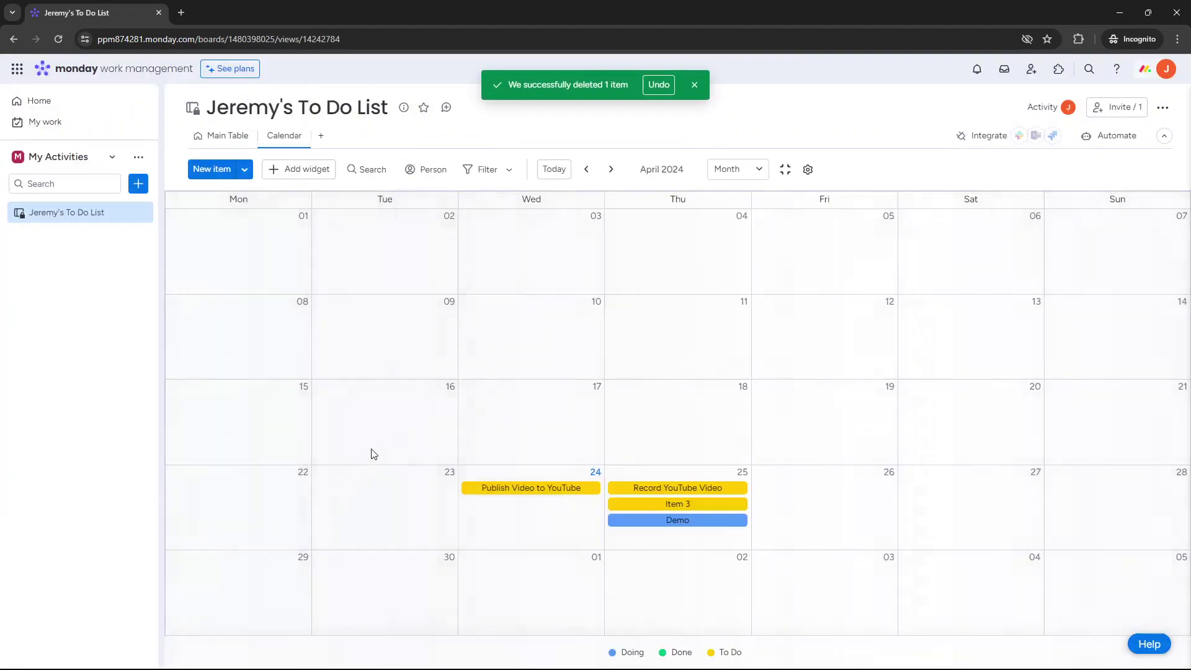
click(214, 136)
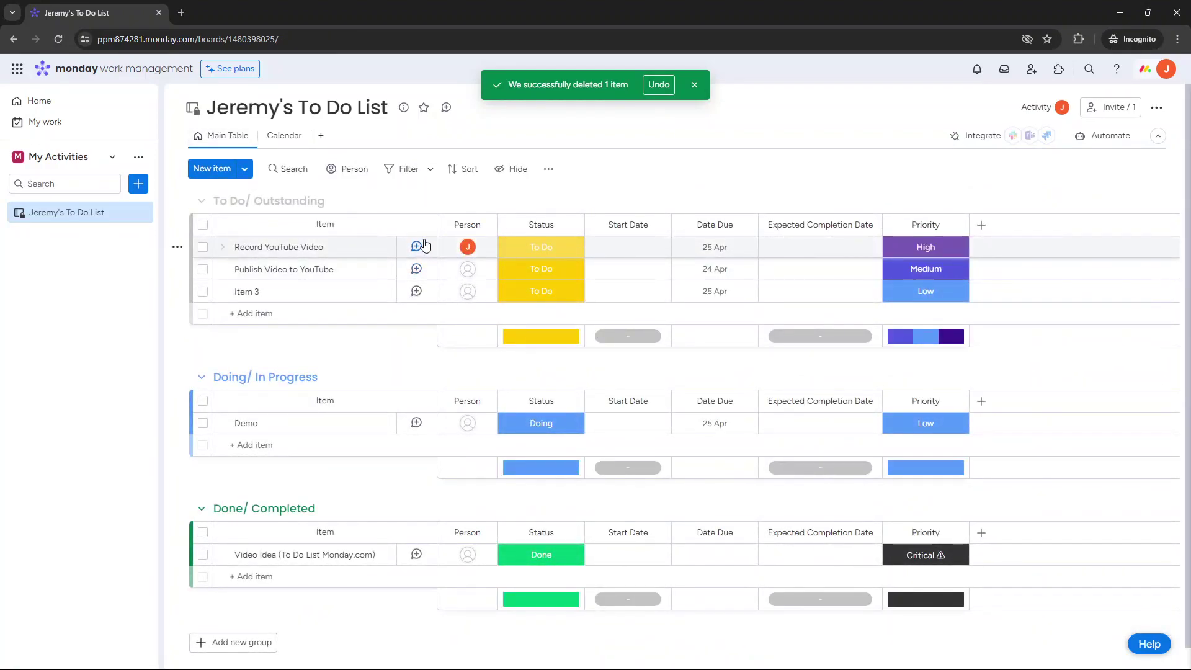
click(695, 85)
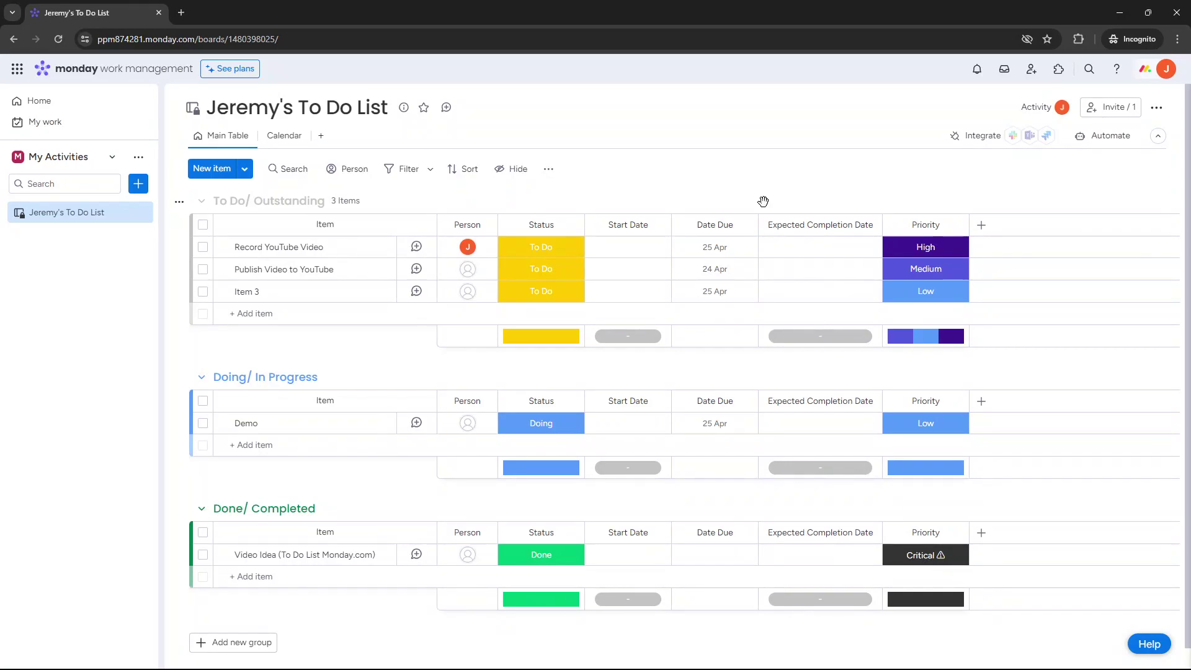
- Start a custom automation triggered when the Status column changes to Done
click(1110, 138)
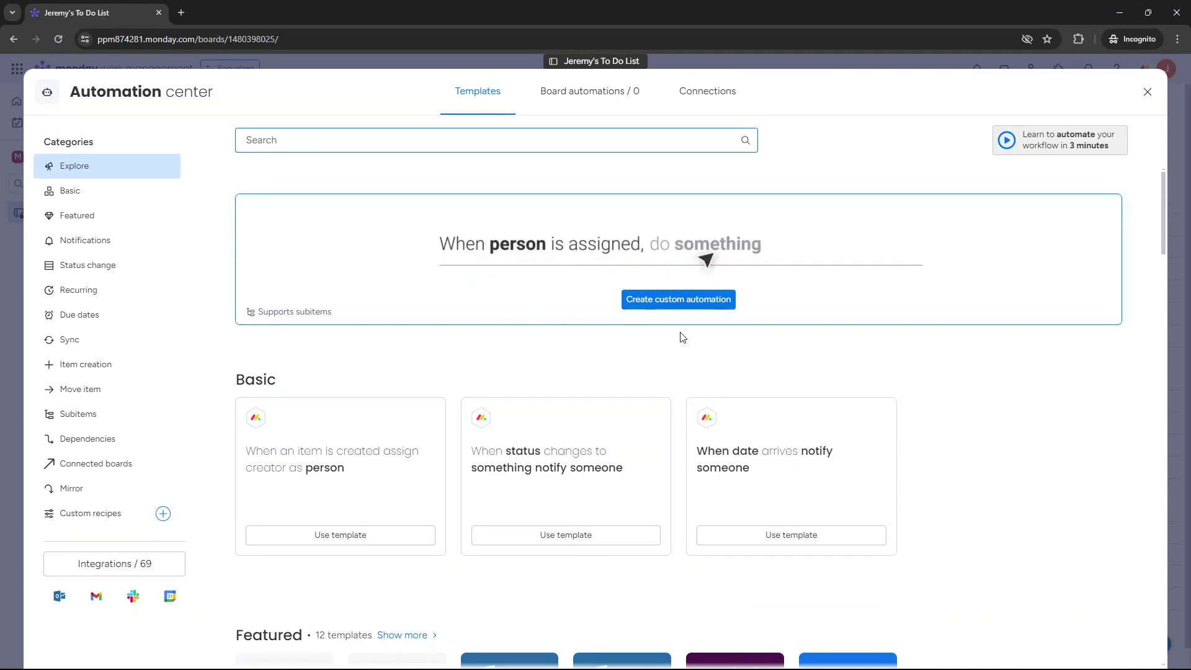
click(682, 304)
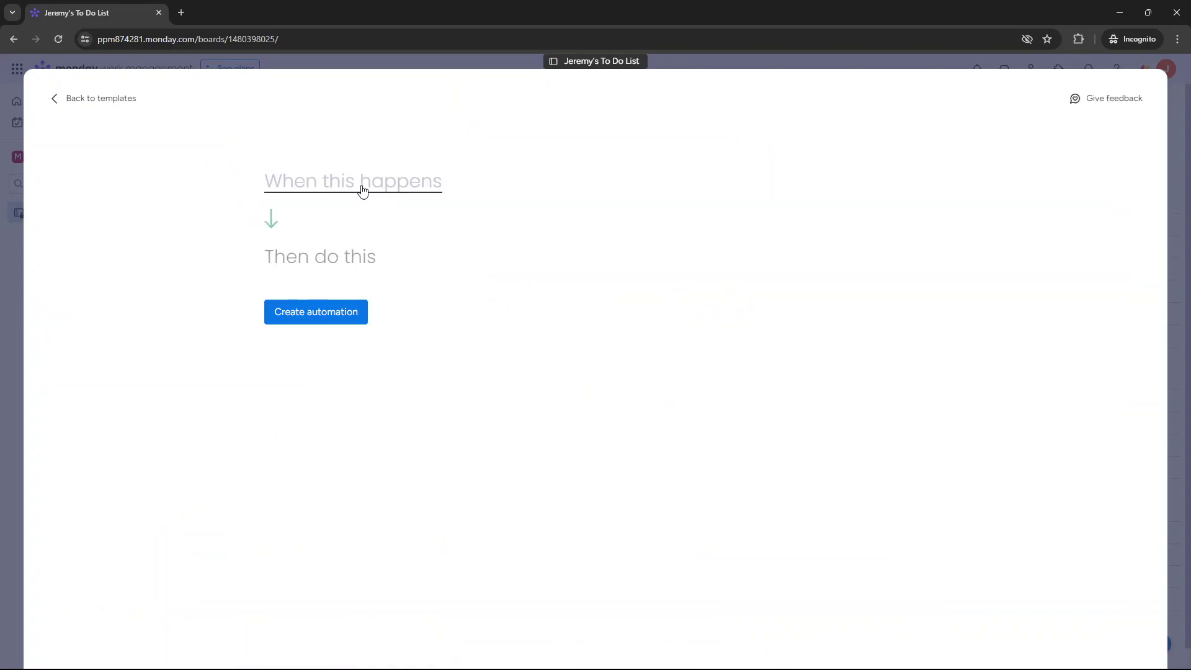
click(300, 191)
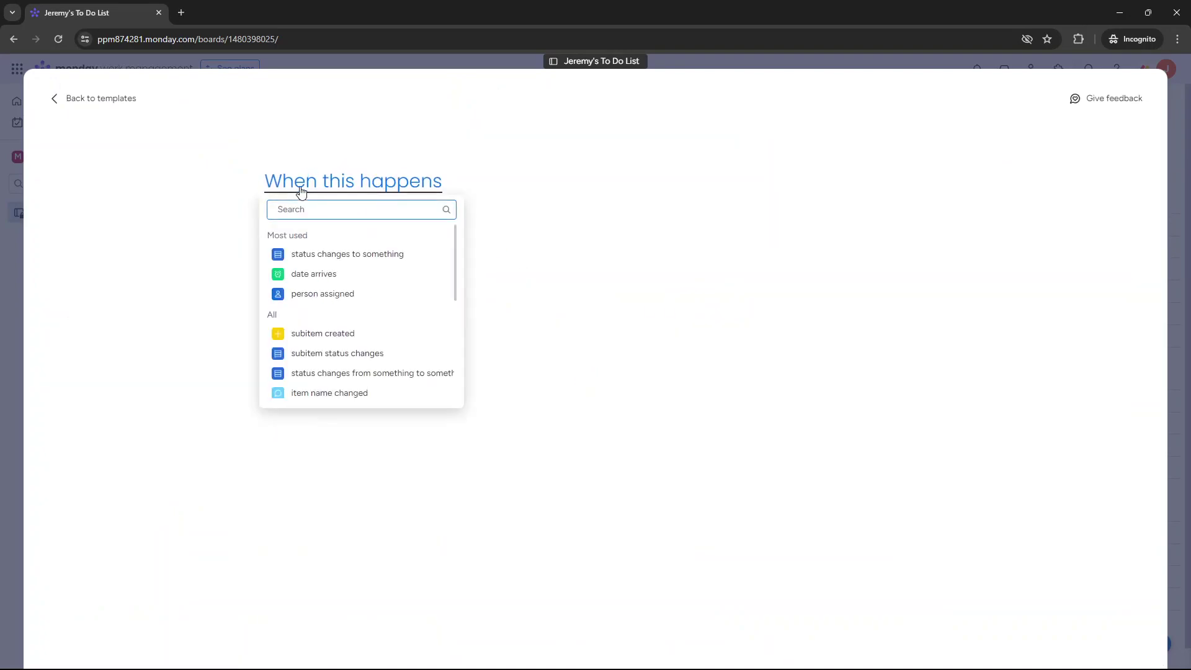
click(334, 260)
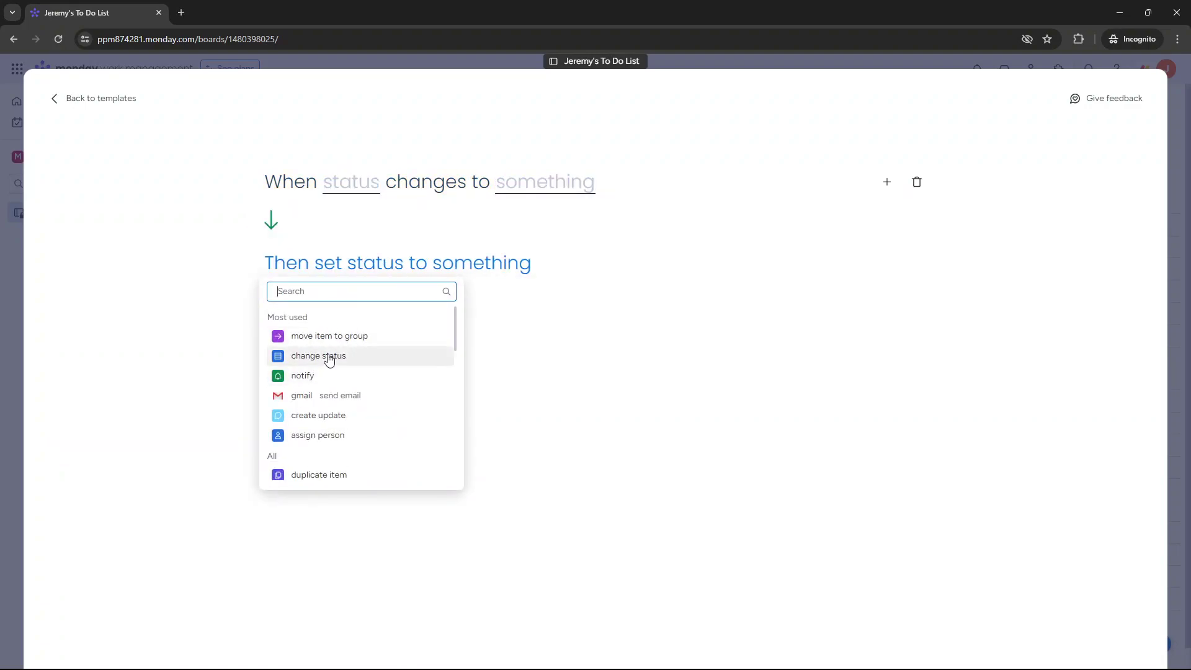
click(373, 188)
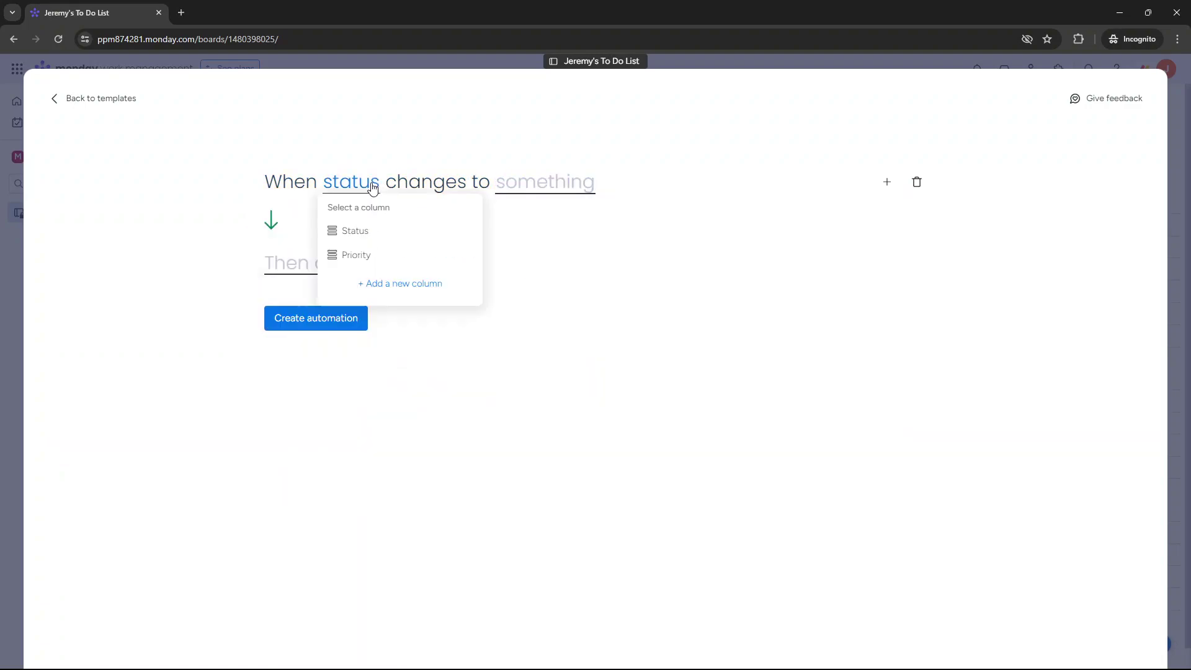
click(372, 236)
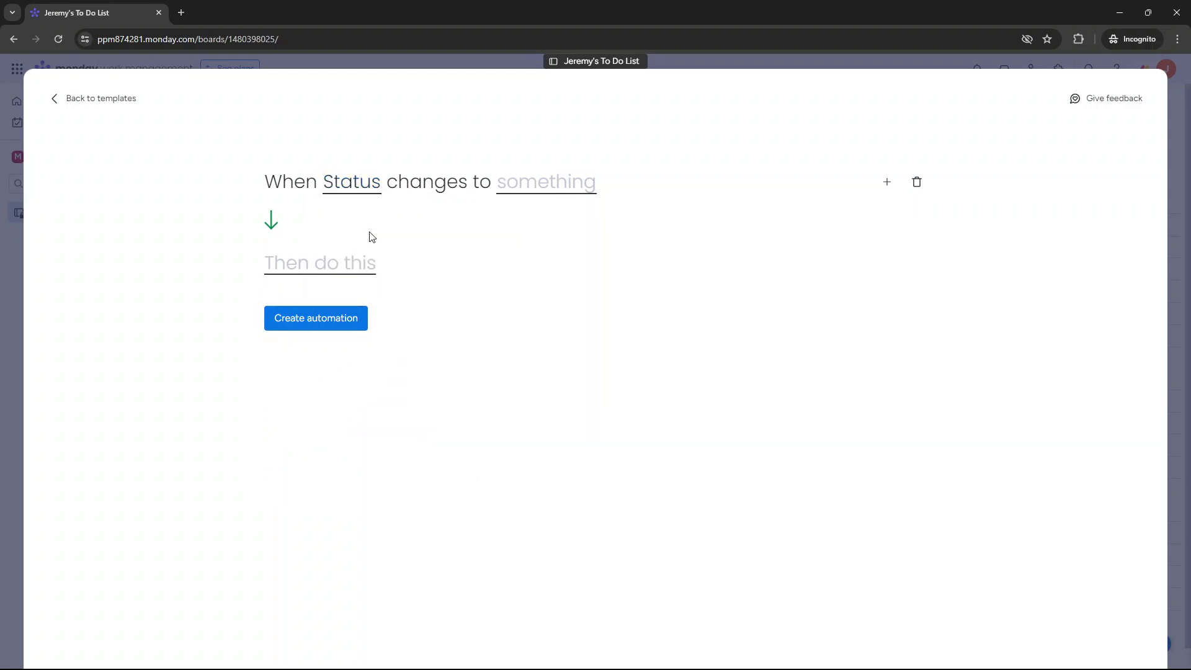
click(546, 183)
click(543, 301)
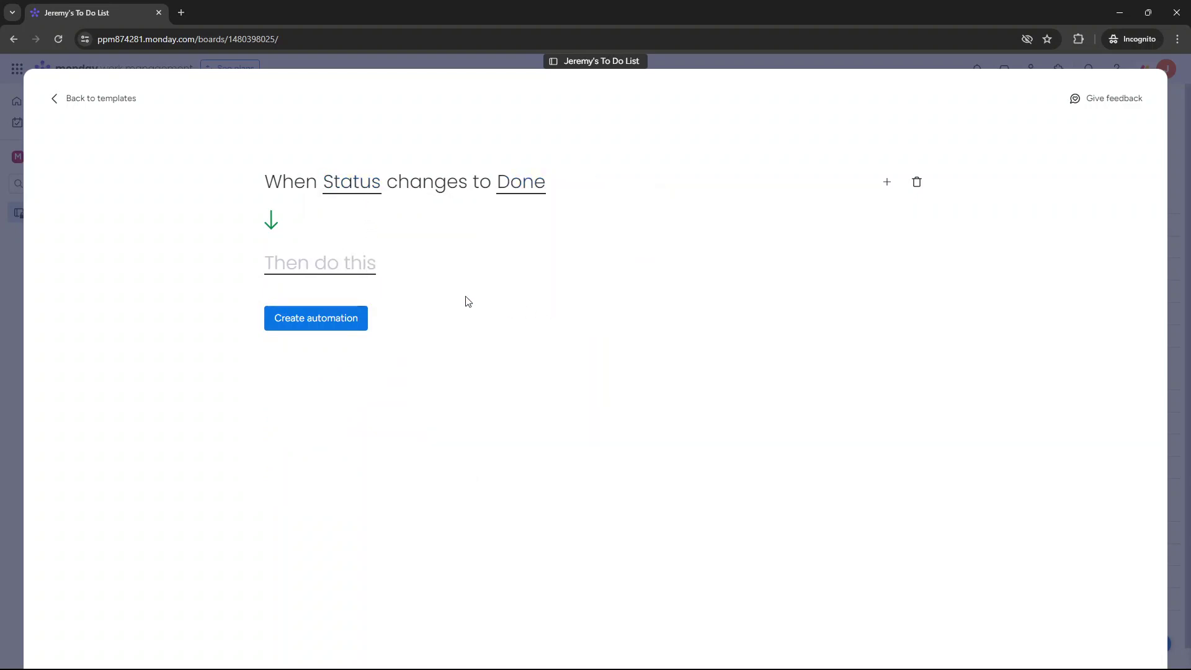
- Set its action to move the item to the Done/ Completed group and create it
click(335, 271)
click(352, 337)
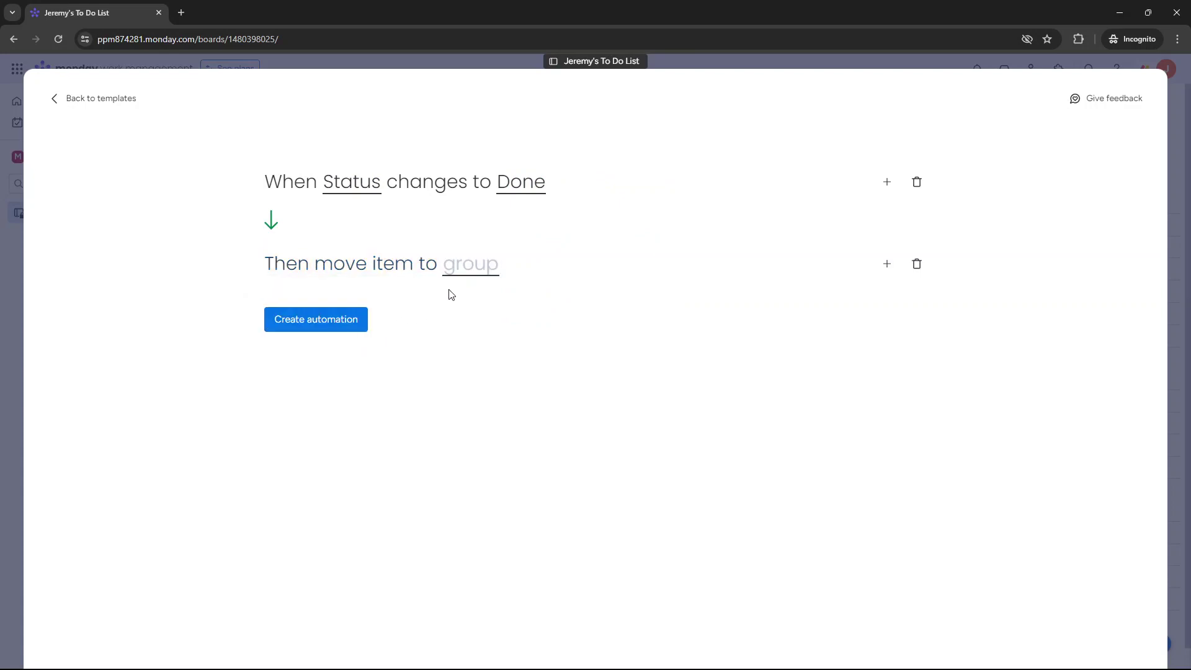
click(459, 263)
click(529, 376)
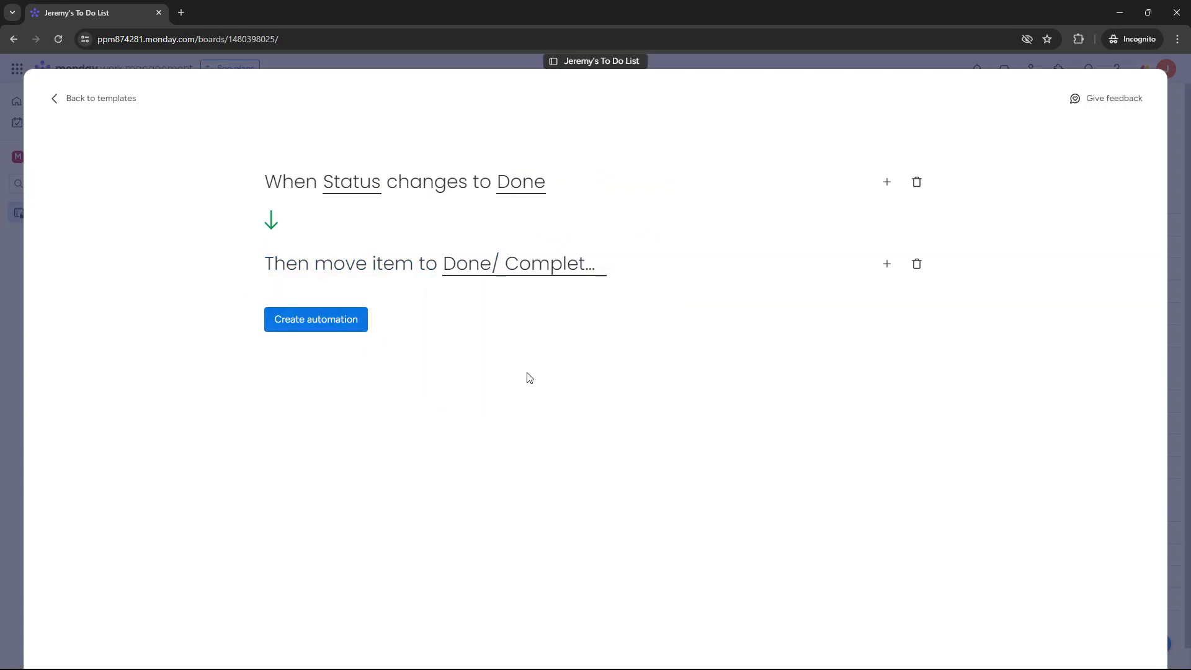
click(334, 326)
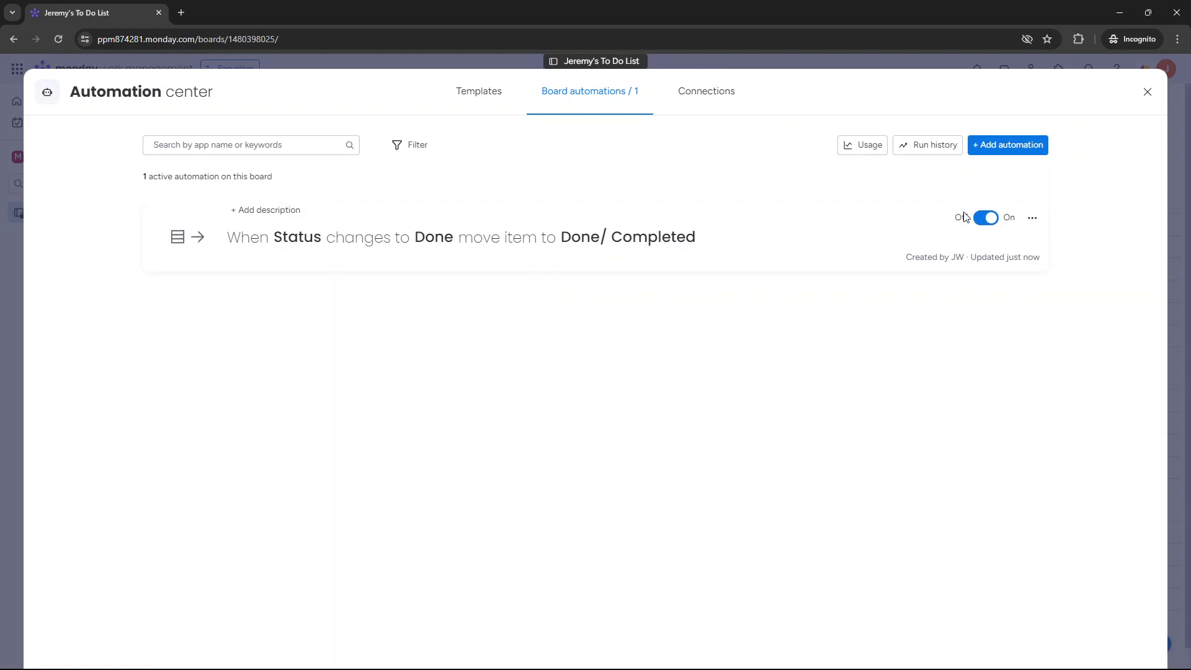
- Toggle the new automation off and back on, then close the automation center
click(986, 217)
click(985, 217)
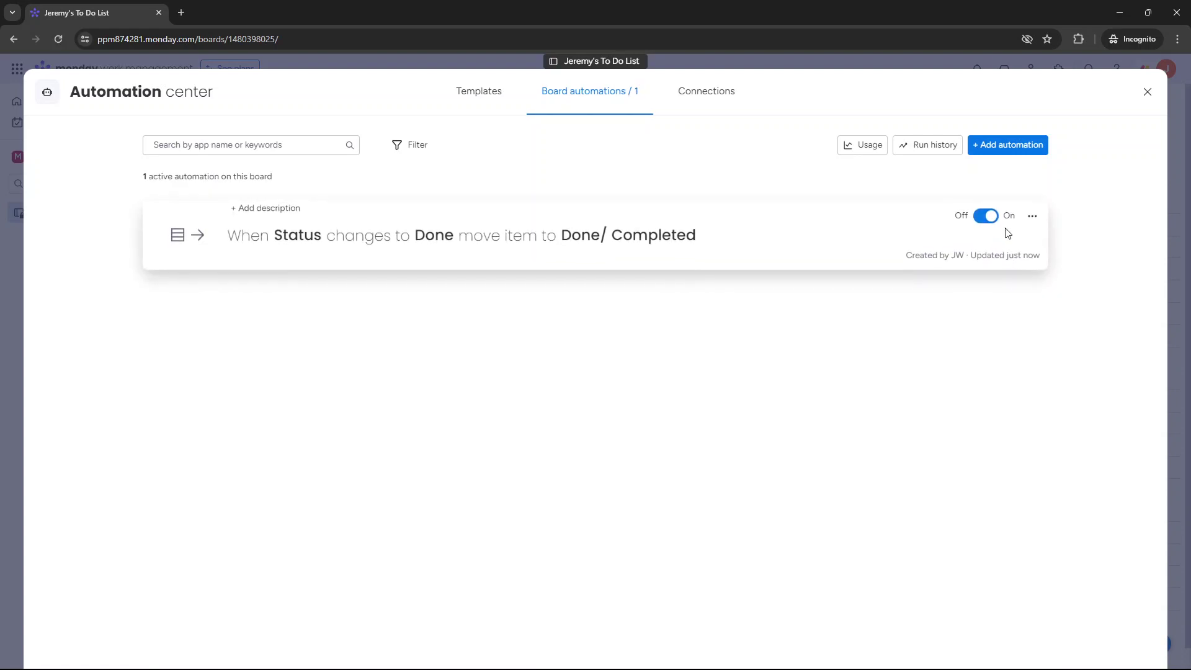
click(1148, 95)
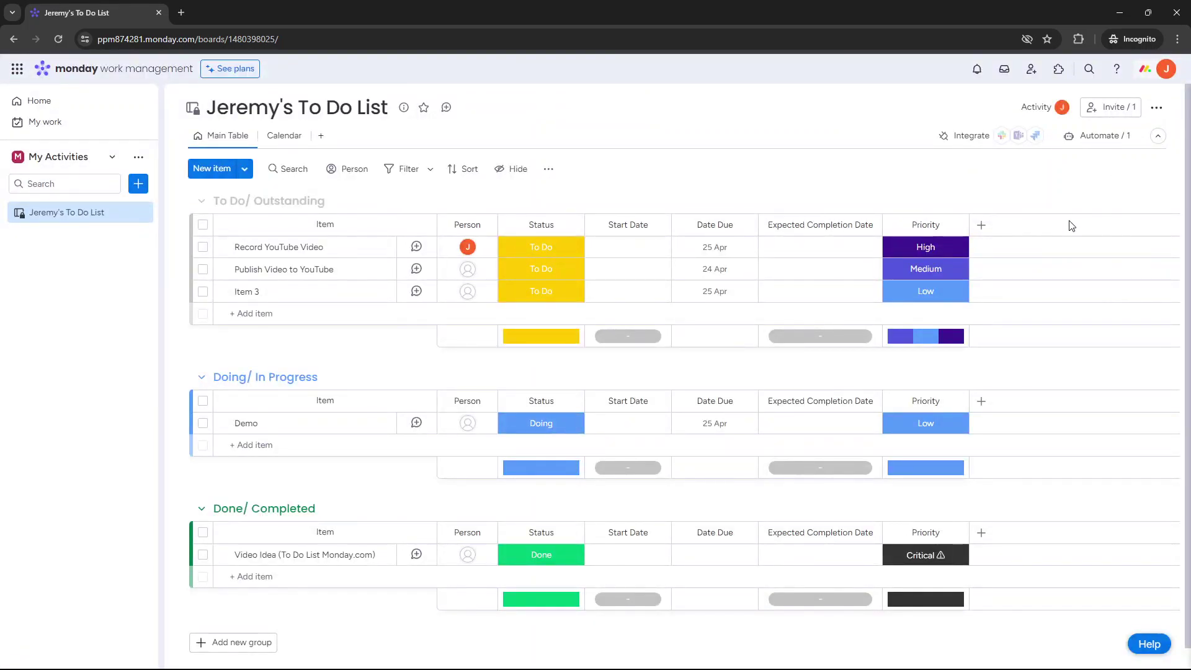
- Mark Item 3 as Done and dismiss the automation notice
click(553, 298)
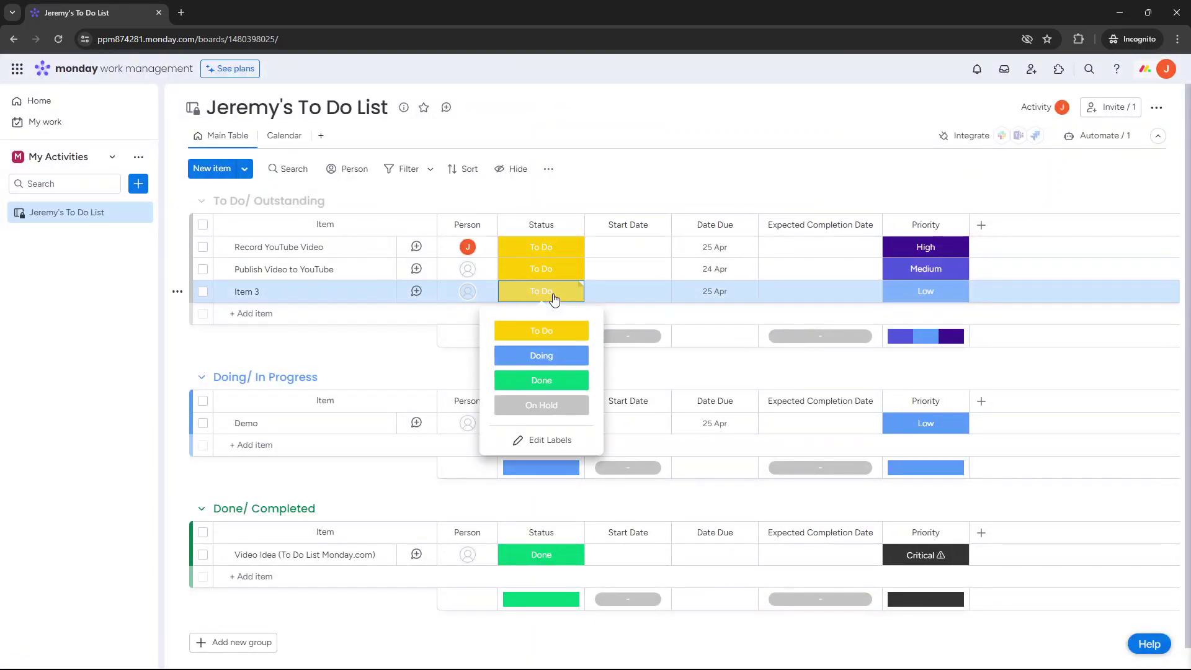
click(563, 383)
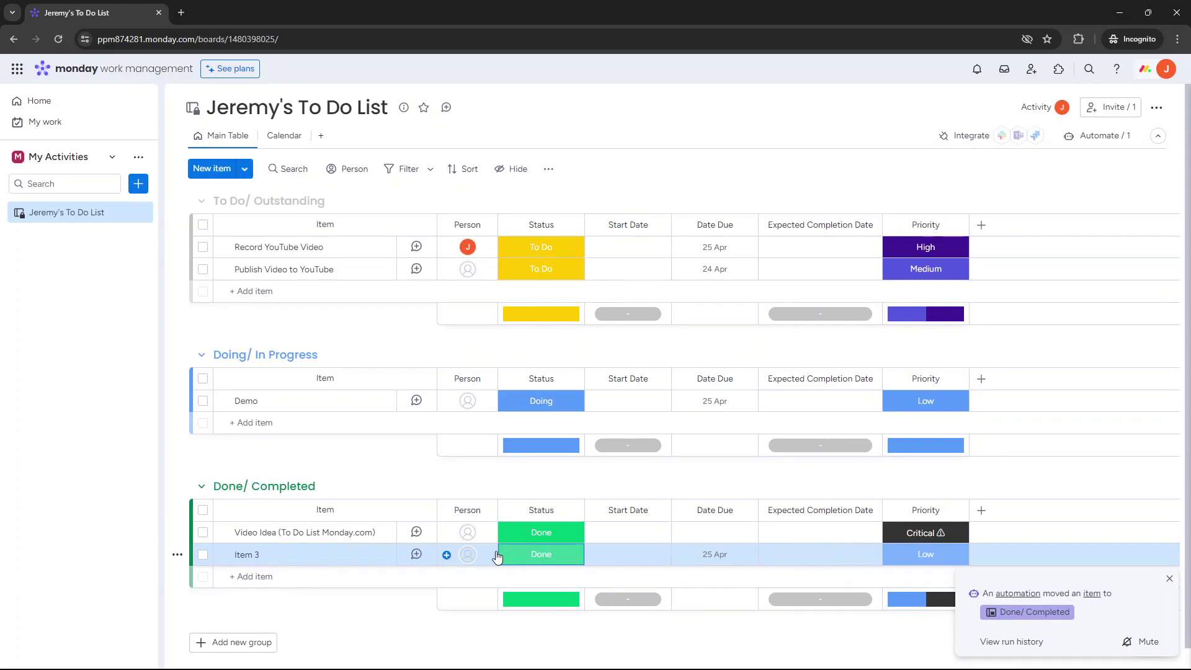
click(1170, 578)
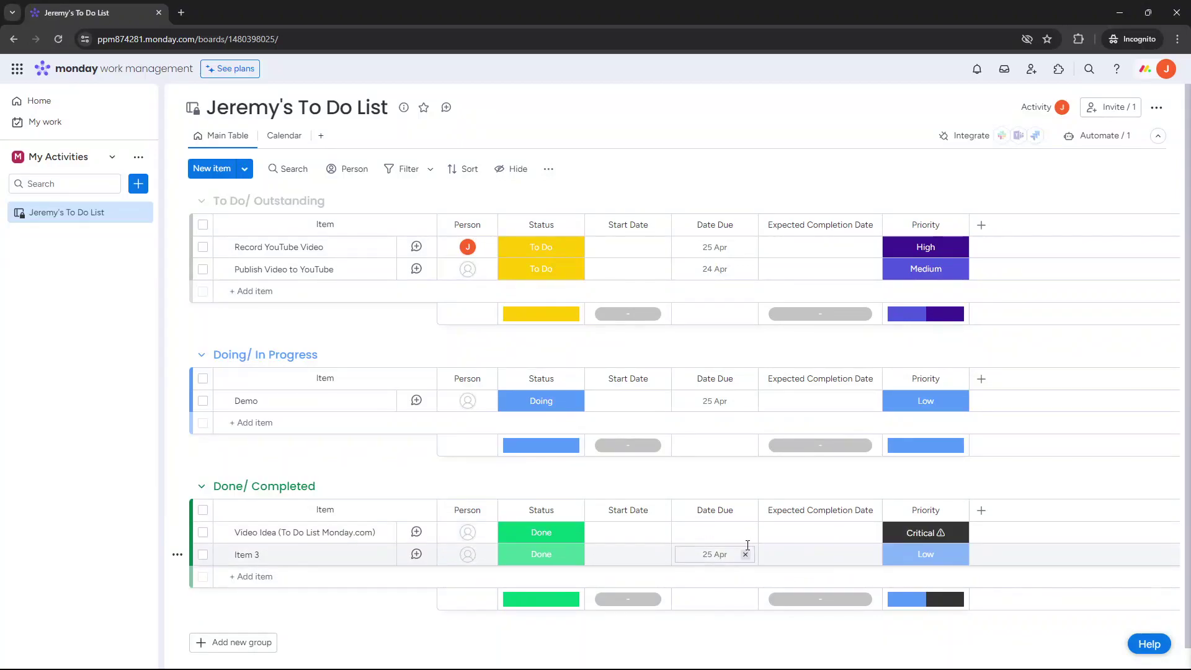
- Start a new automation triggered some days before a date arrives
click(1098, 136)
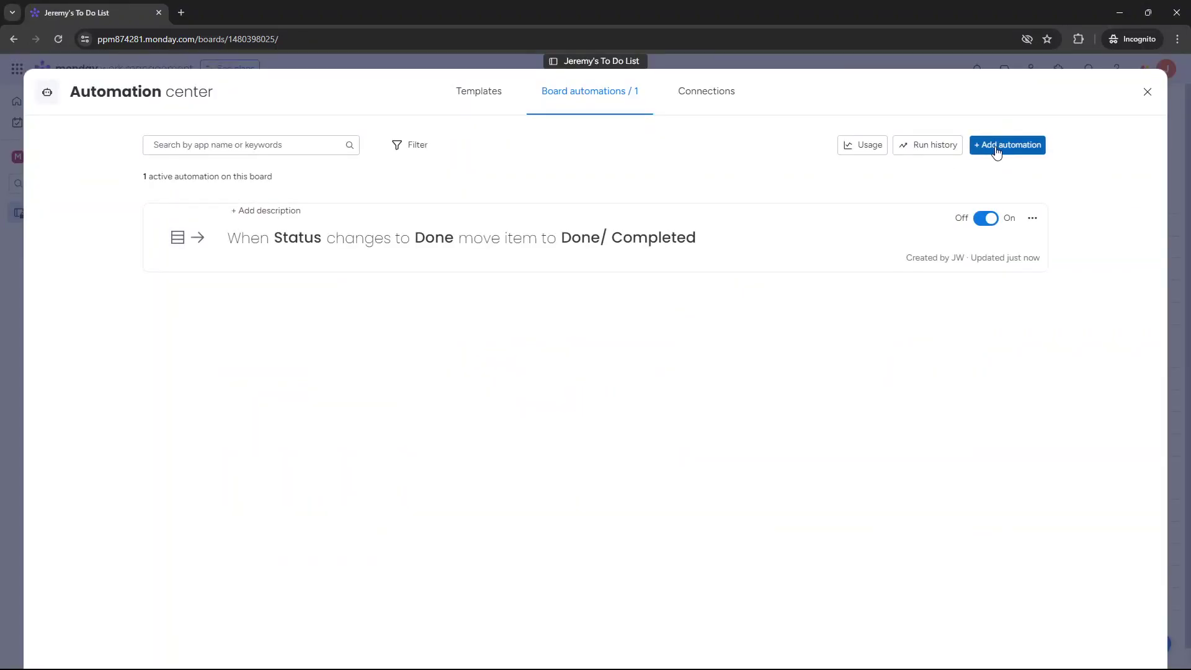
click(996, 149)
click(326, 185)
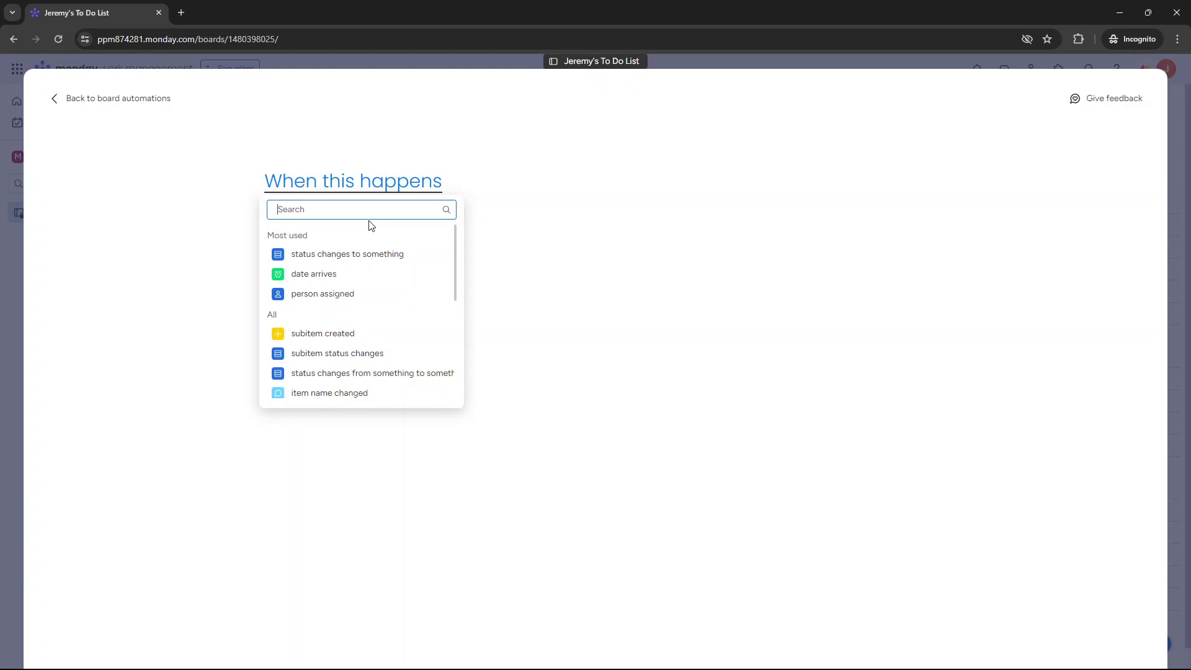
click(310, 273)
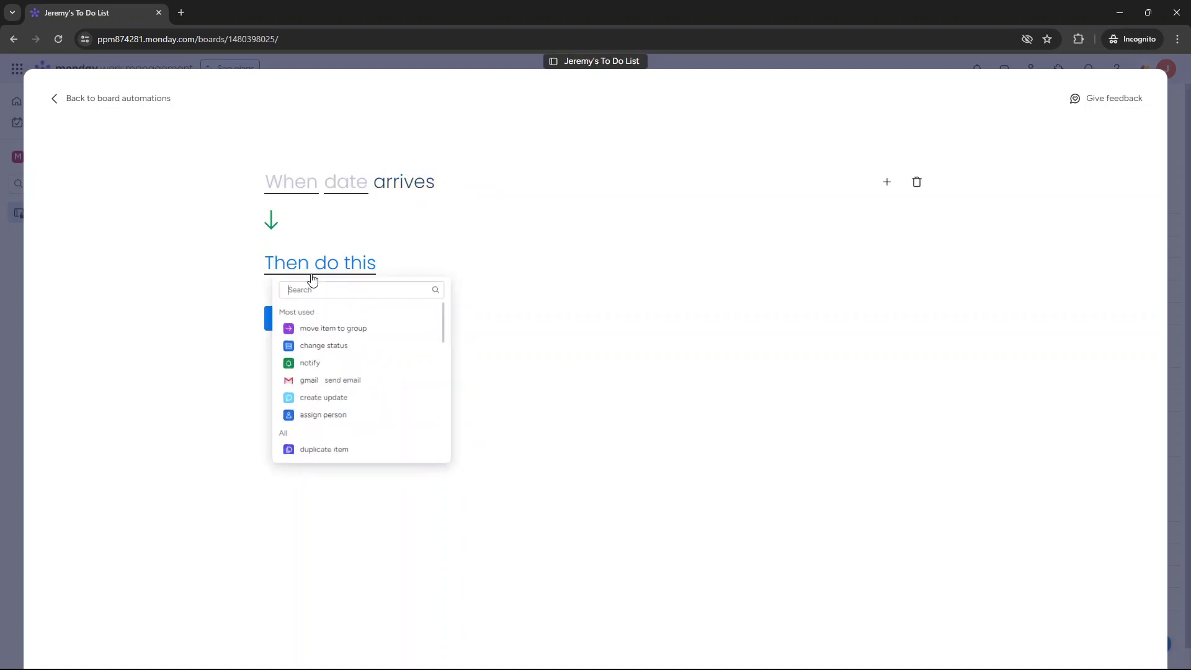
click(304, 183)
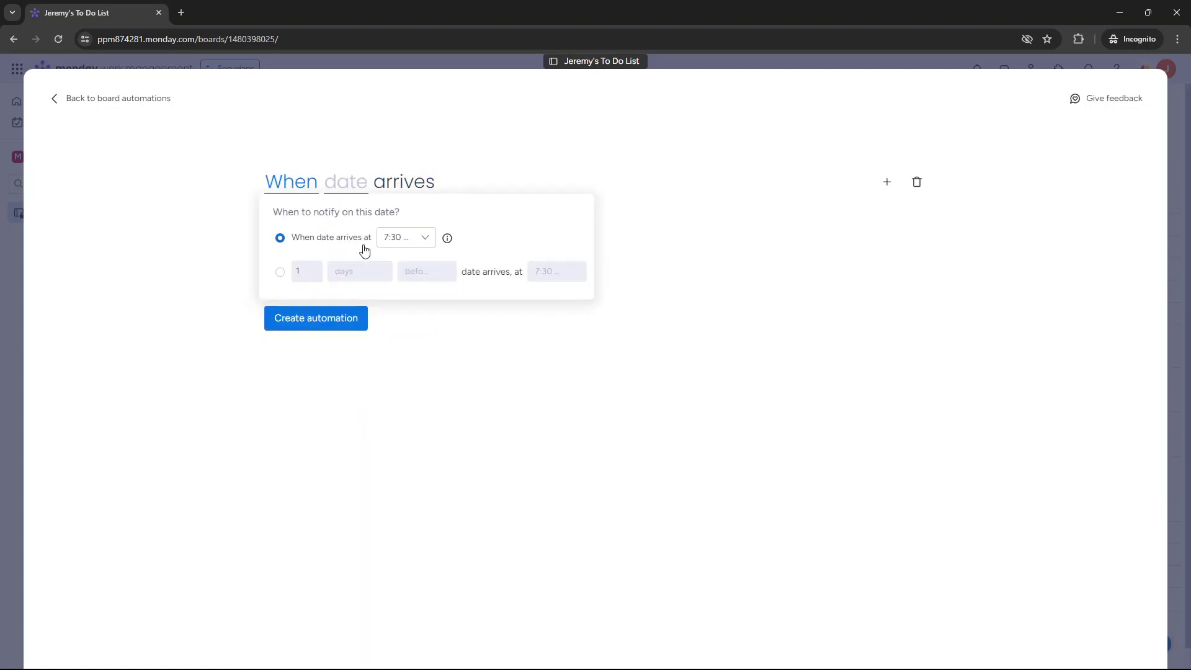
click(281, 273)
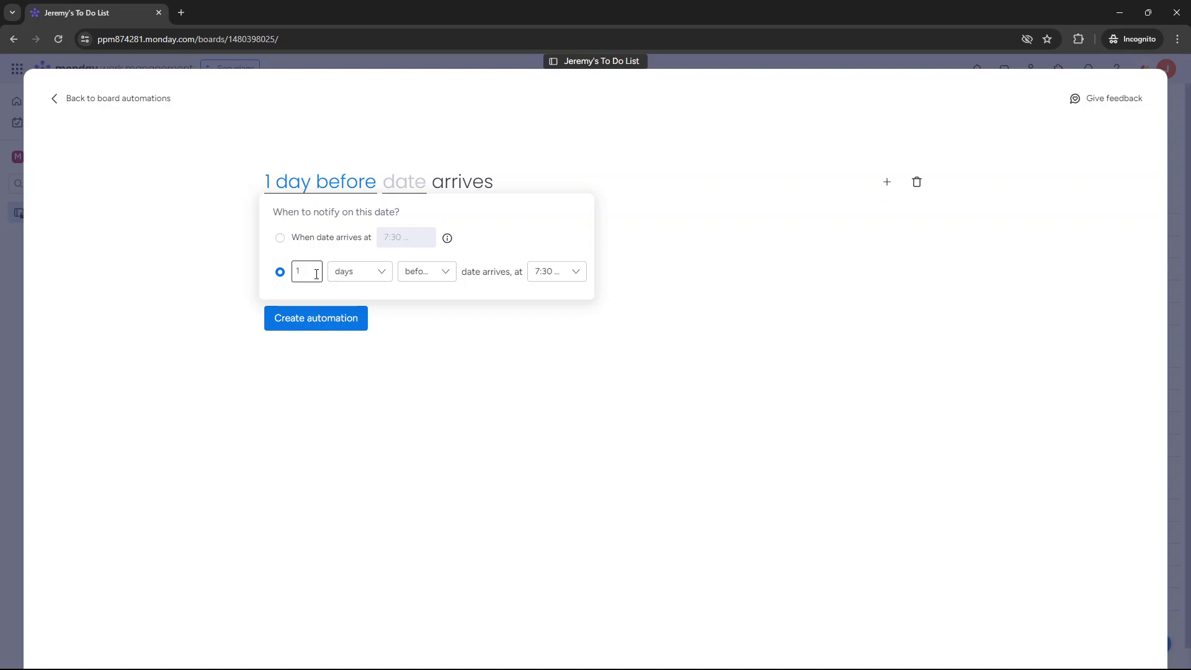
- Set the trigger offset to 7 days before, at 9:00 AM
click(316, 275)
text(7)
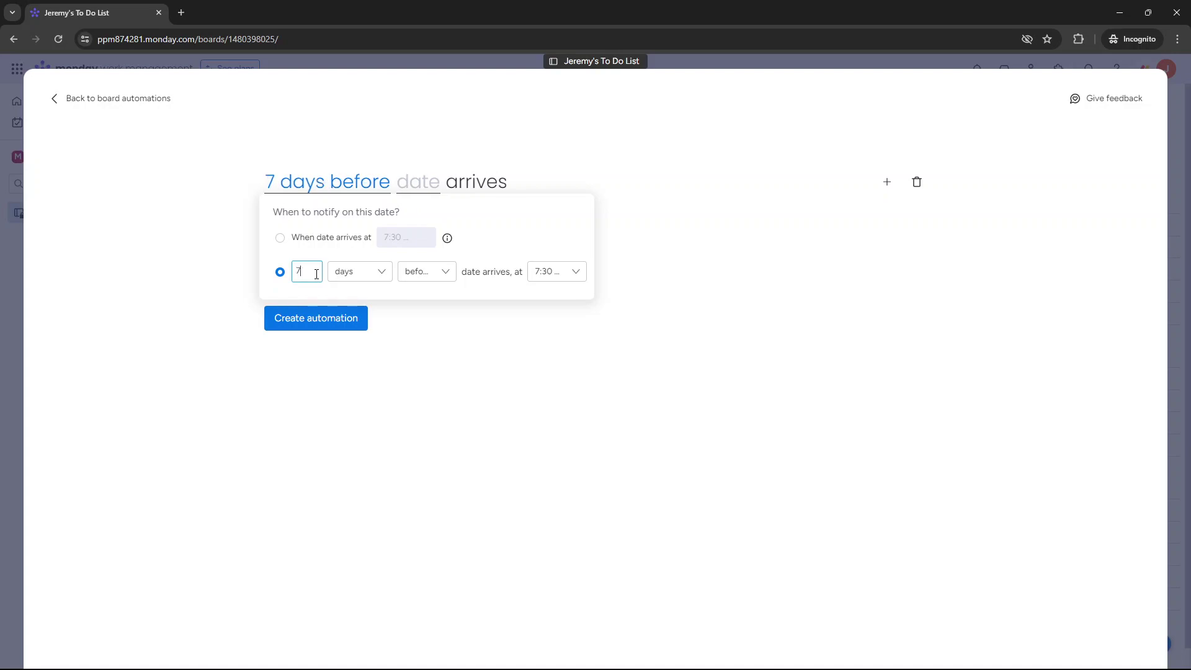
click(341, 273)
click(376, 302)
click(540, 275)
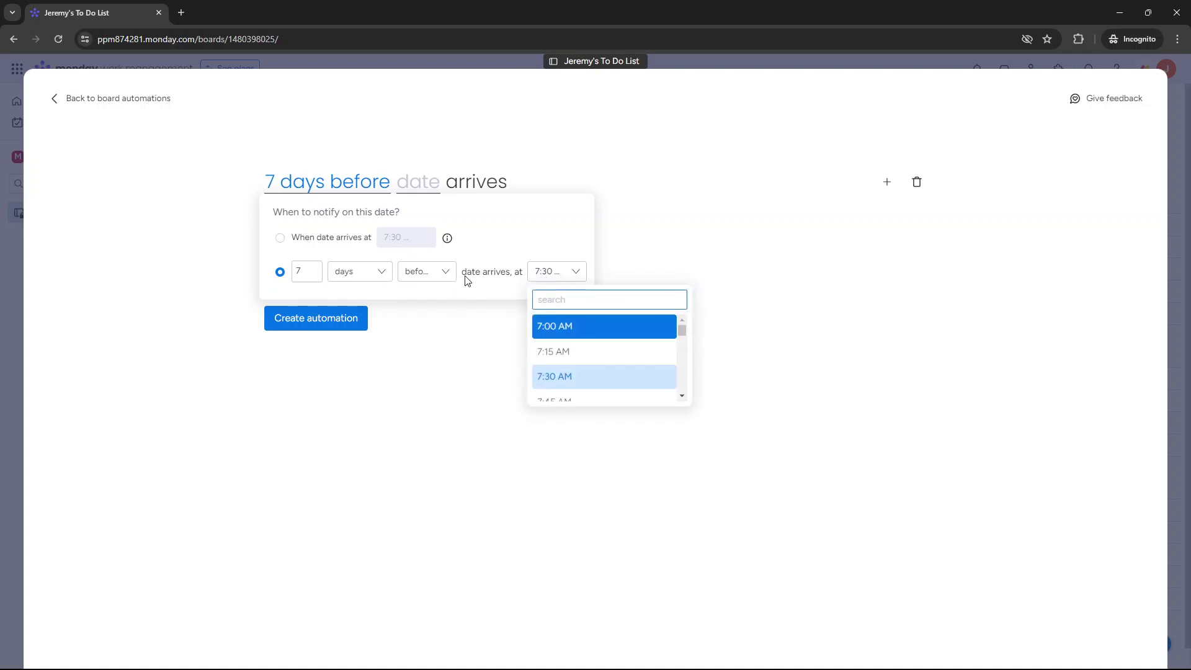
click(418, 276)
click(557, 277)
scroll(607, 351, down, 5)
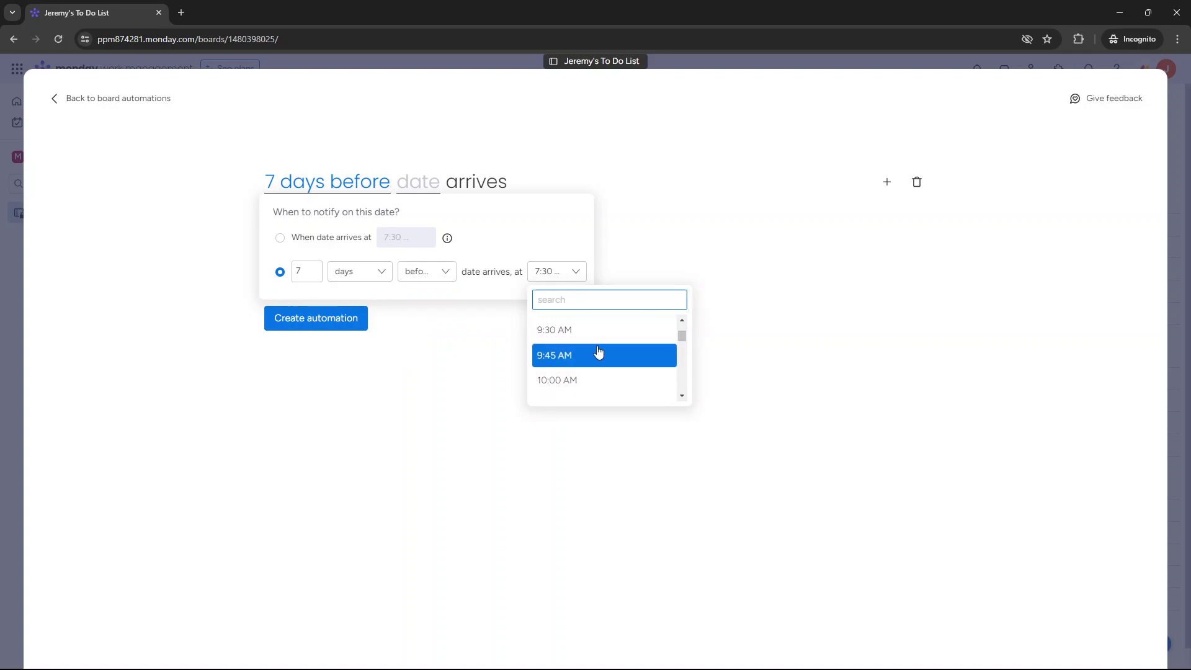
scroll(593, 350, up, 2)
click(577, 350)
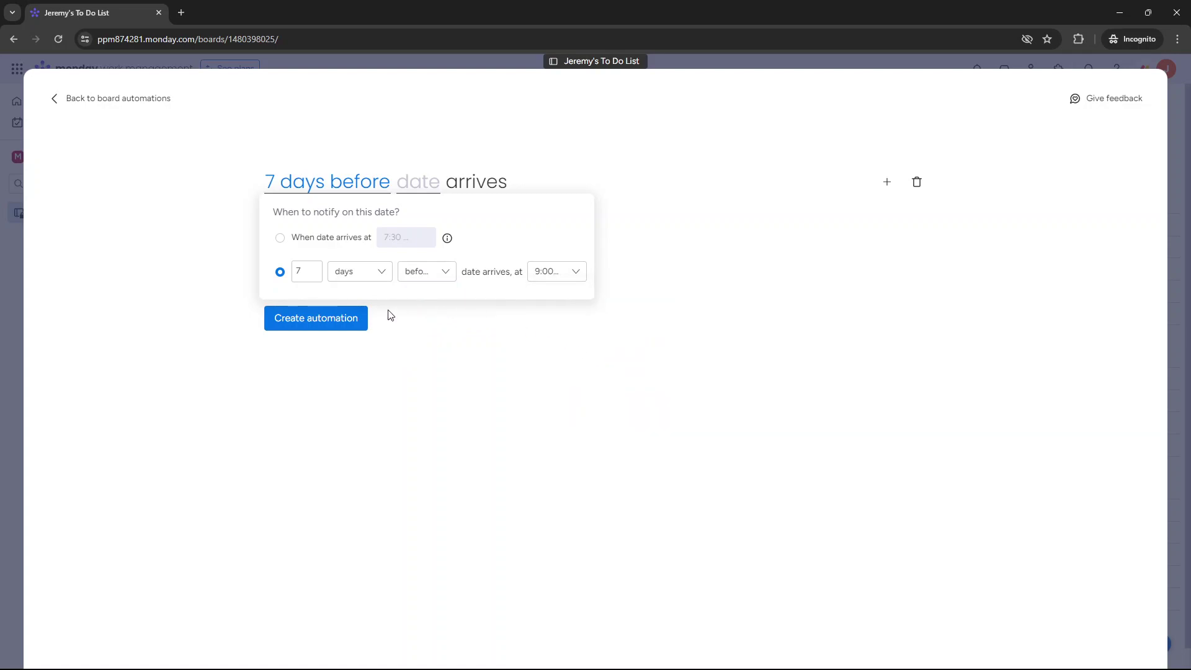
click(652, 242)
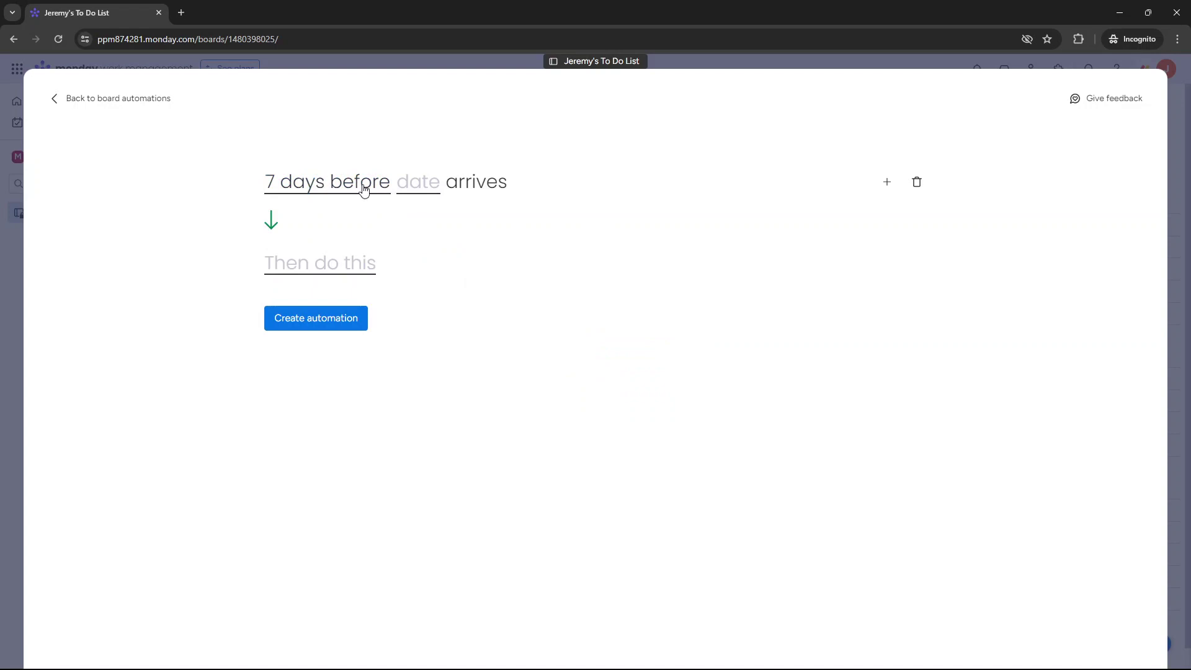
- Choose the notify action and begin the message with 'Hey {user name}'
click(327, 265)
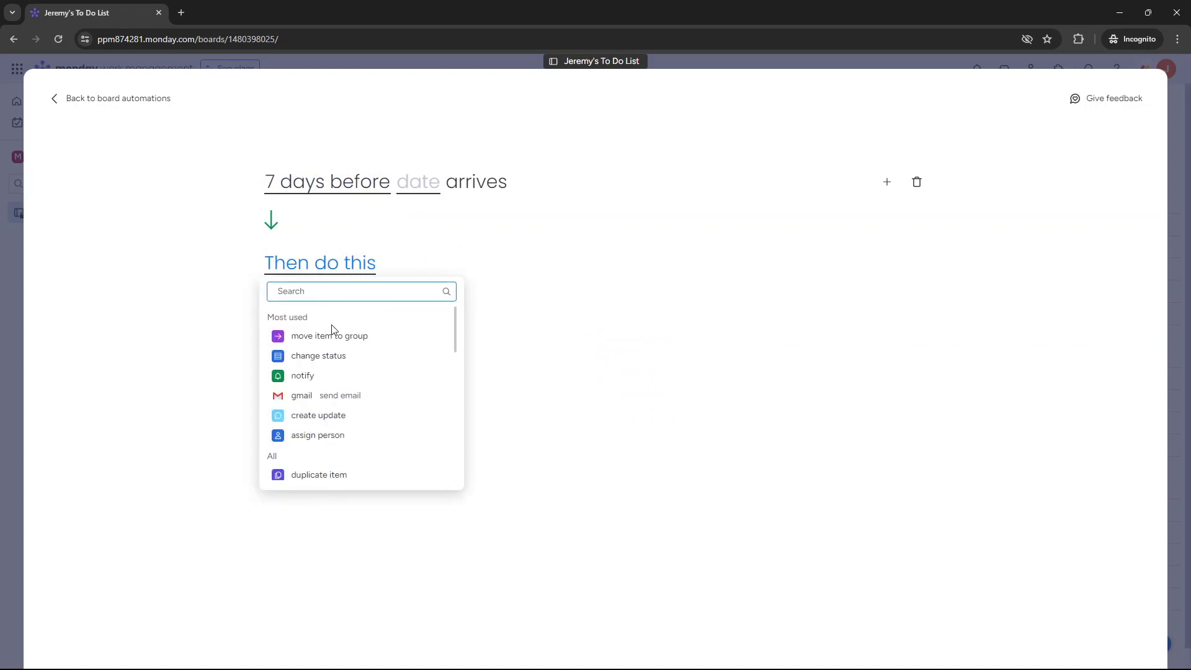
click(308, 376)
click(343, 271)
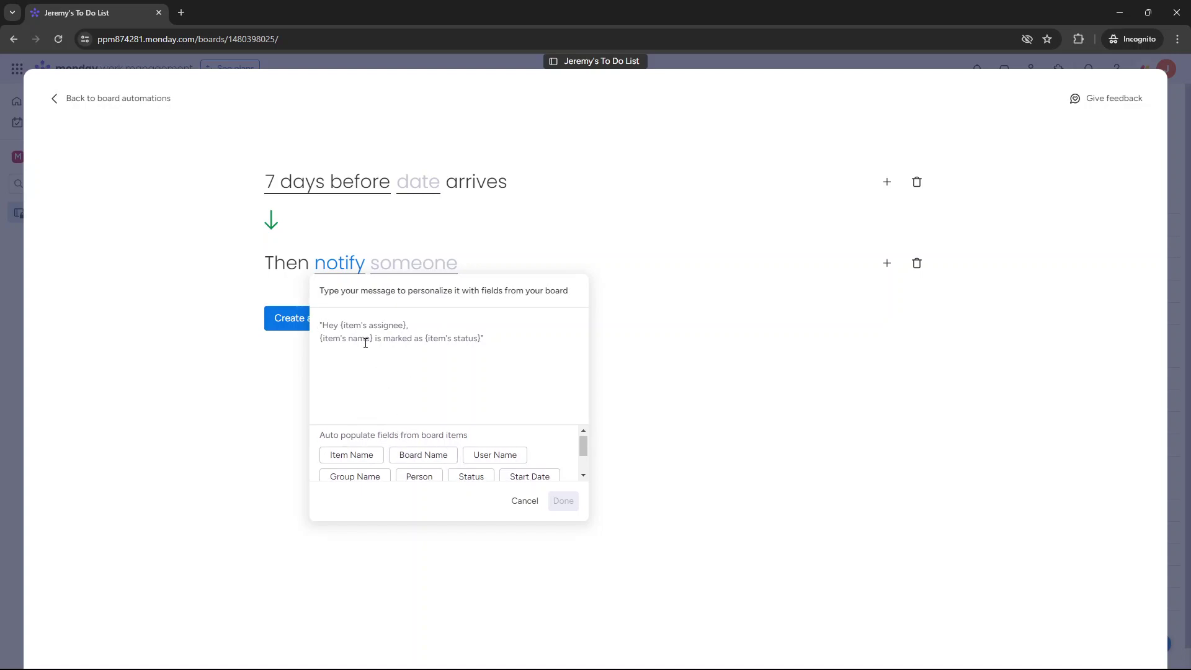
text(Hey)
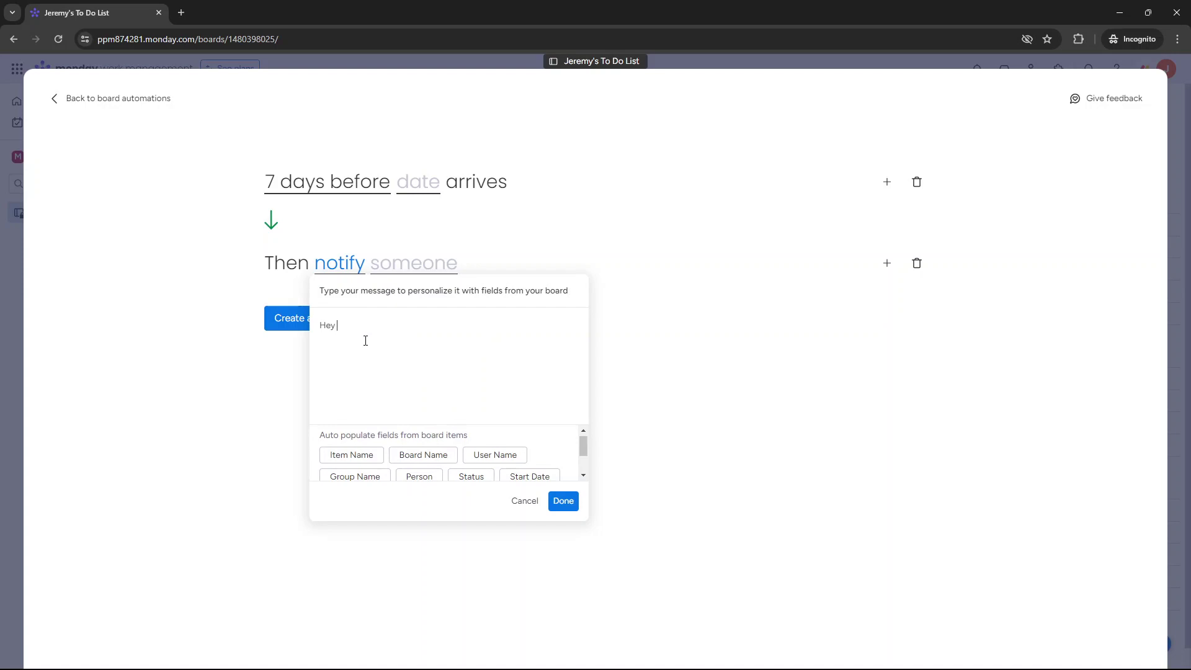
click(495, 454)
scroll(490, 447, down, 2)
scroll(528, 460, up, 1)
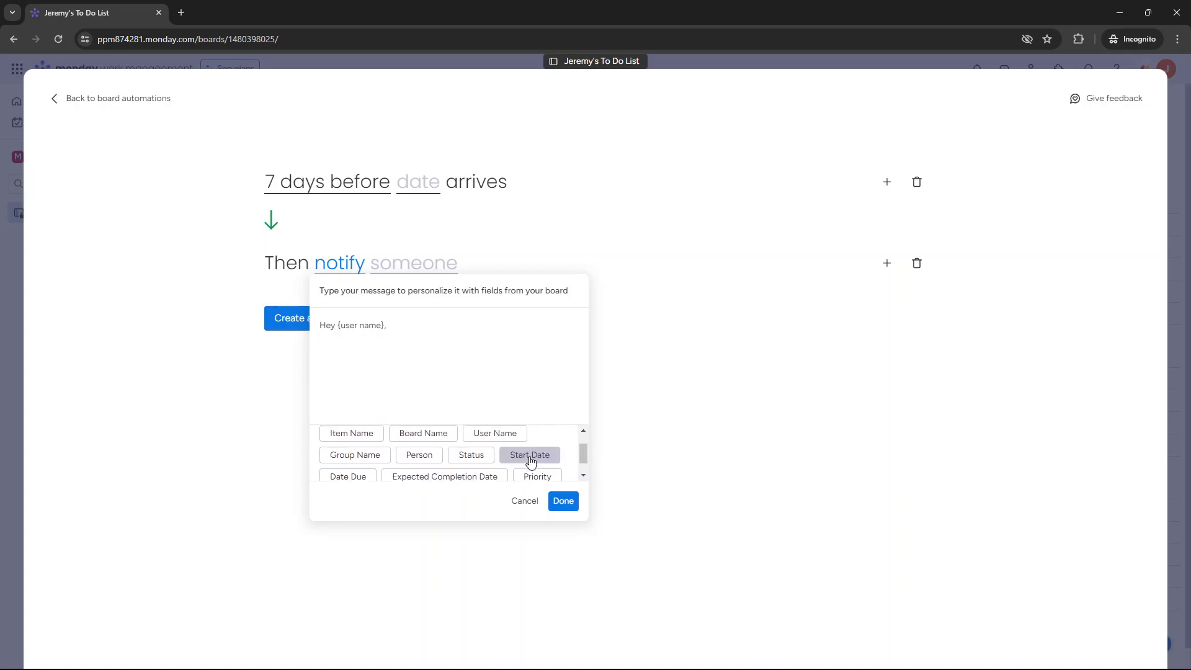
scroll(531, 461, up, 1)
- Add '{item's name} is due in 7 days' on a new line and send it to Me
key(Return)
click(346, 457)
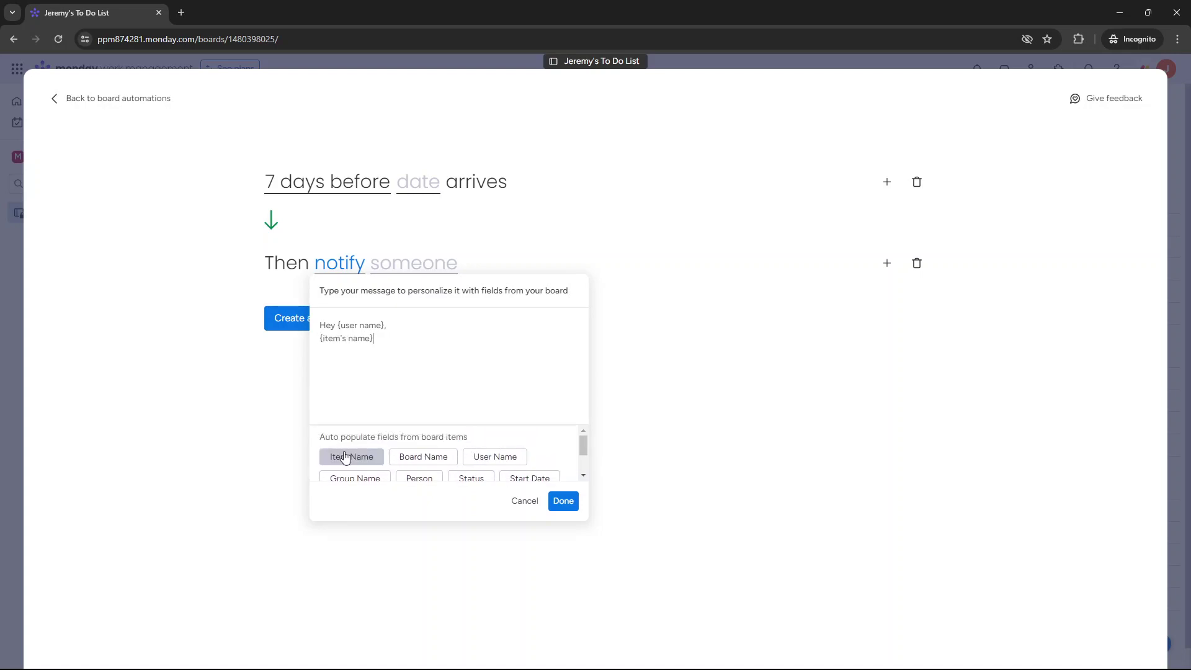
text(is due in 7 days time.)
click(563, 500)
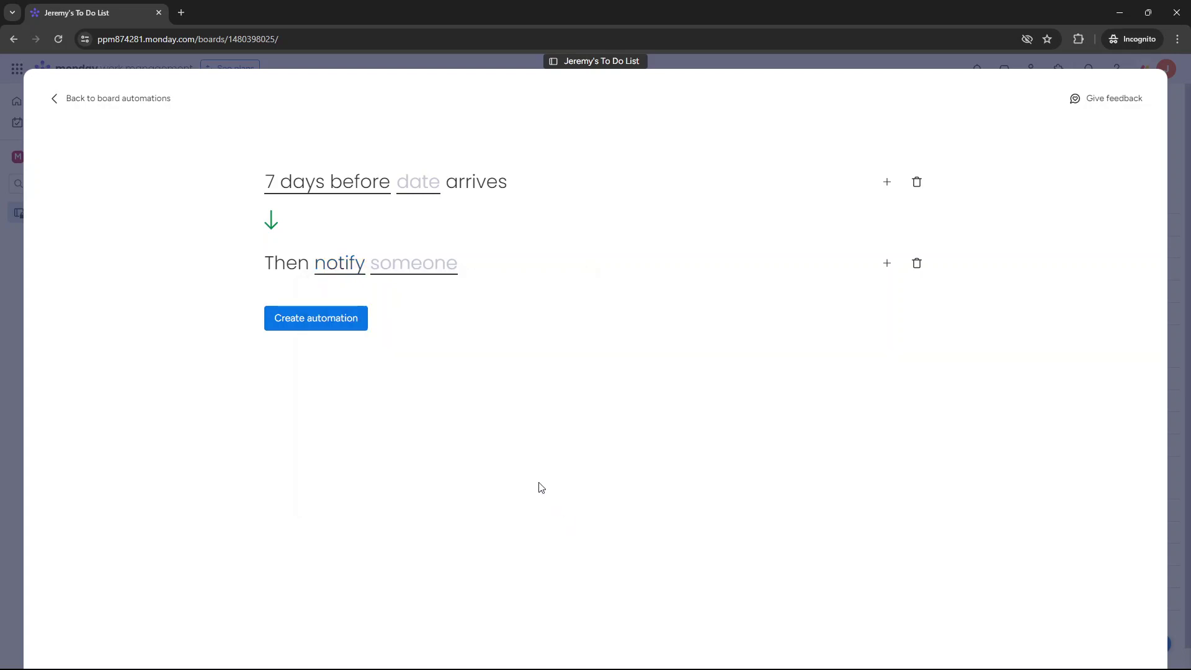
click(422, 274)
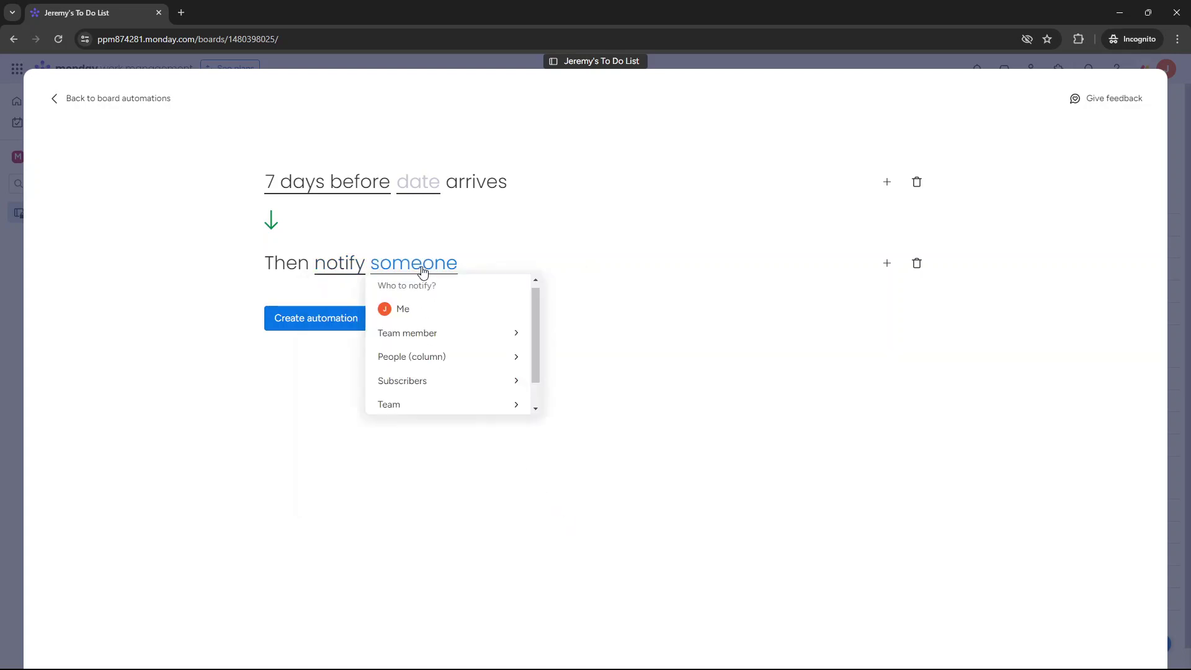
click(416, 313)
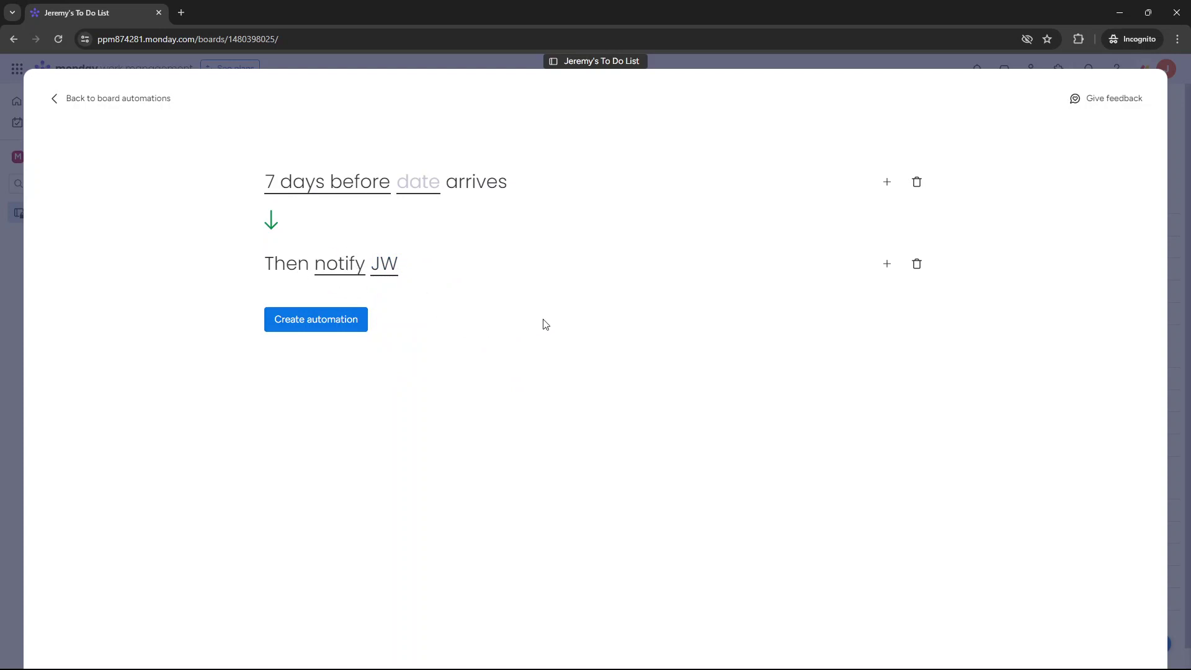
- Trigger the 7-days-before reminder on the Date Due column and create the automation
click(420, 185)
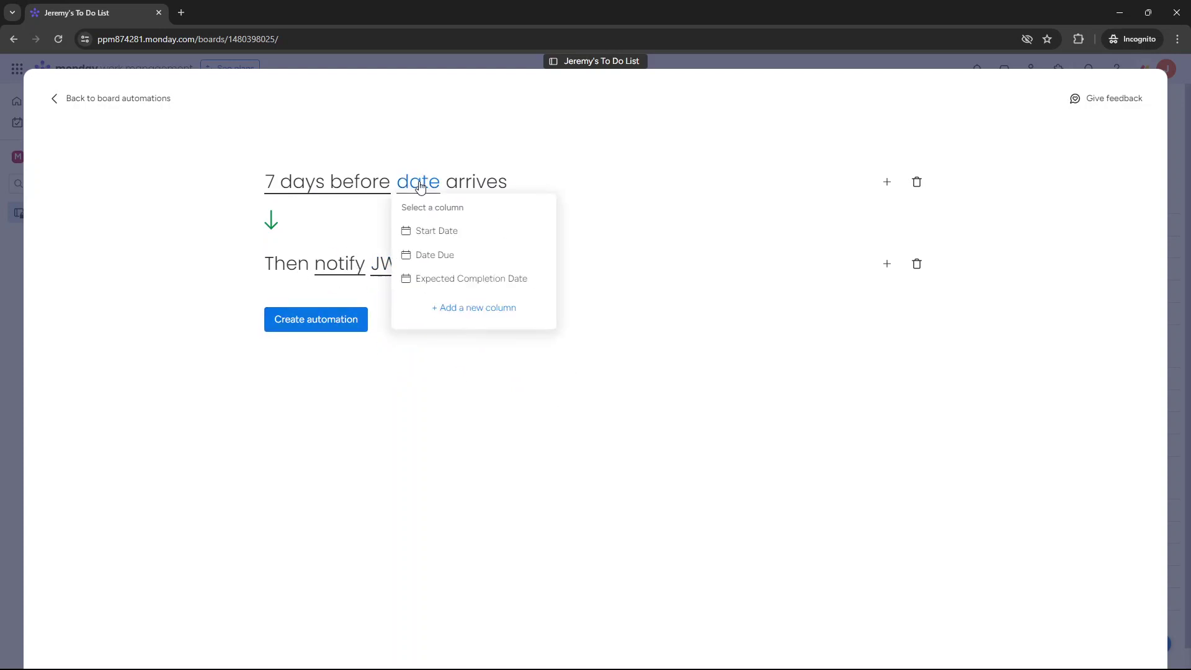
click(449, 262)
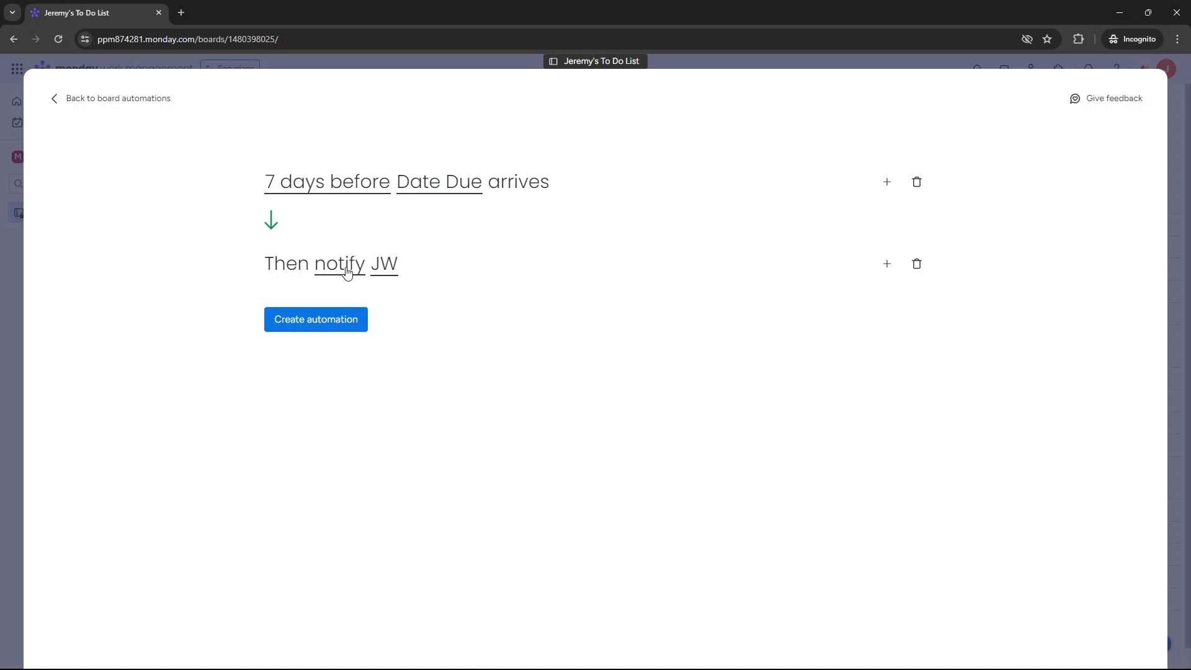
click(347, 320)
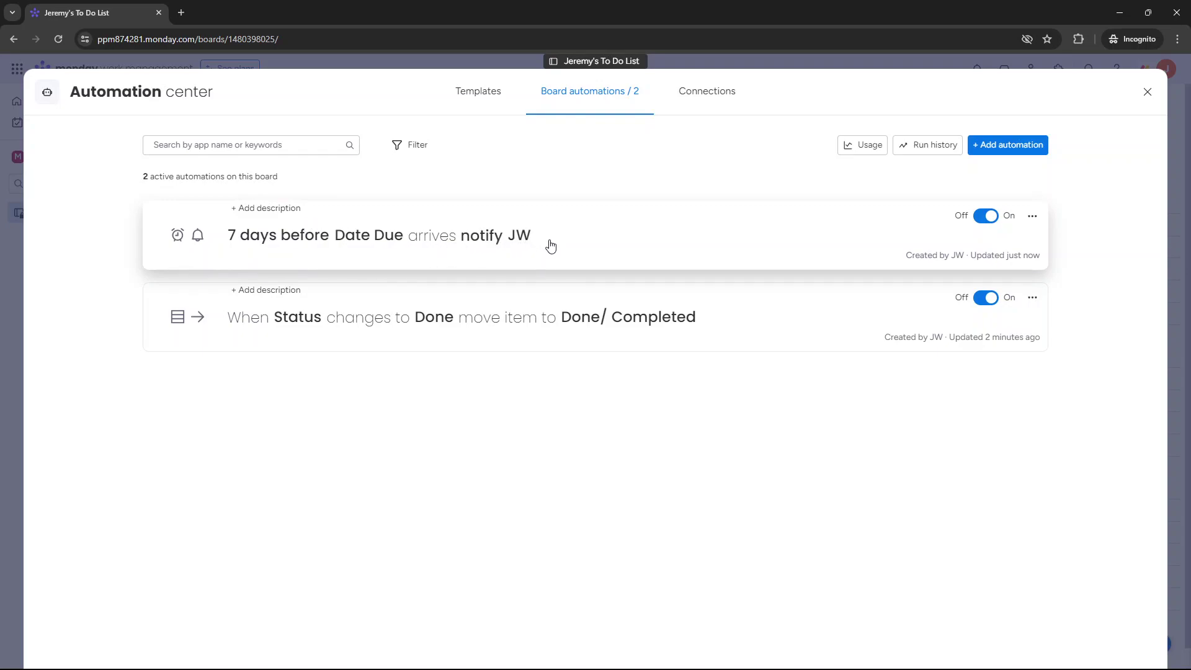
- Exit the Automation center back to the main table showing 2 automations
click(1146, 94)
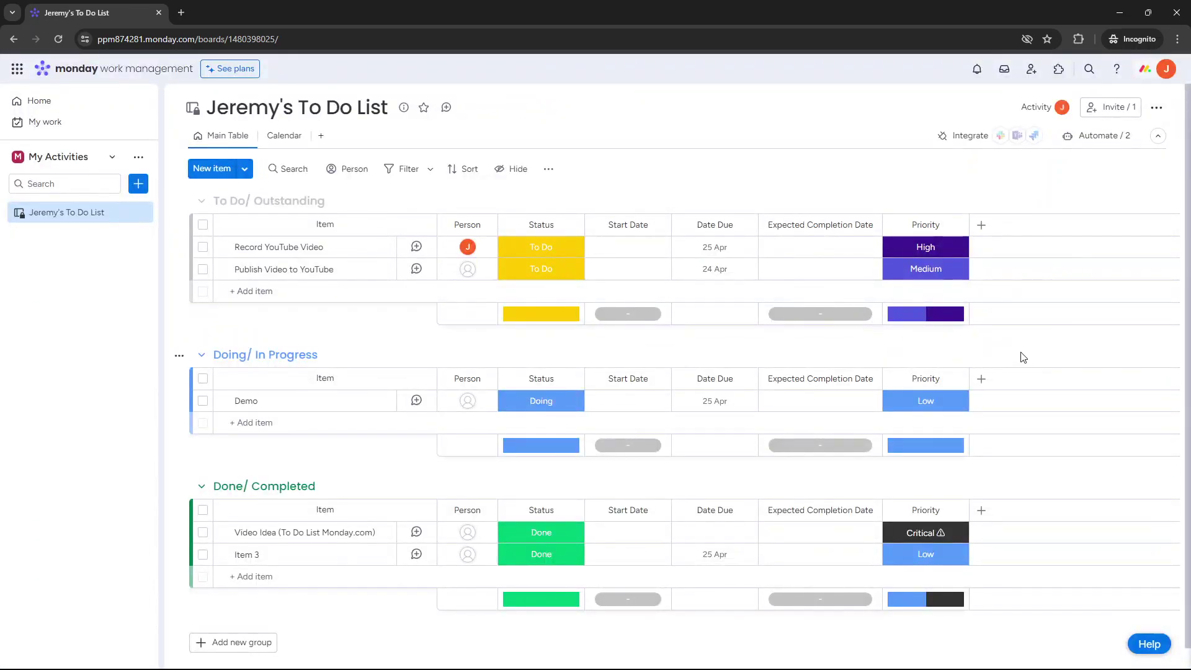